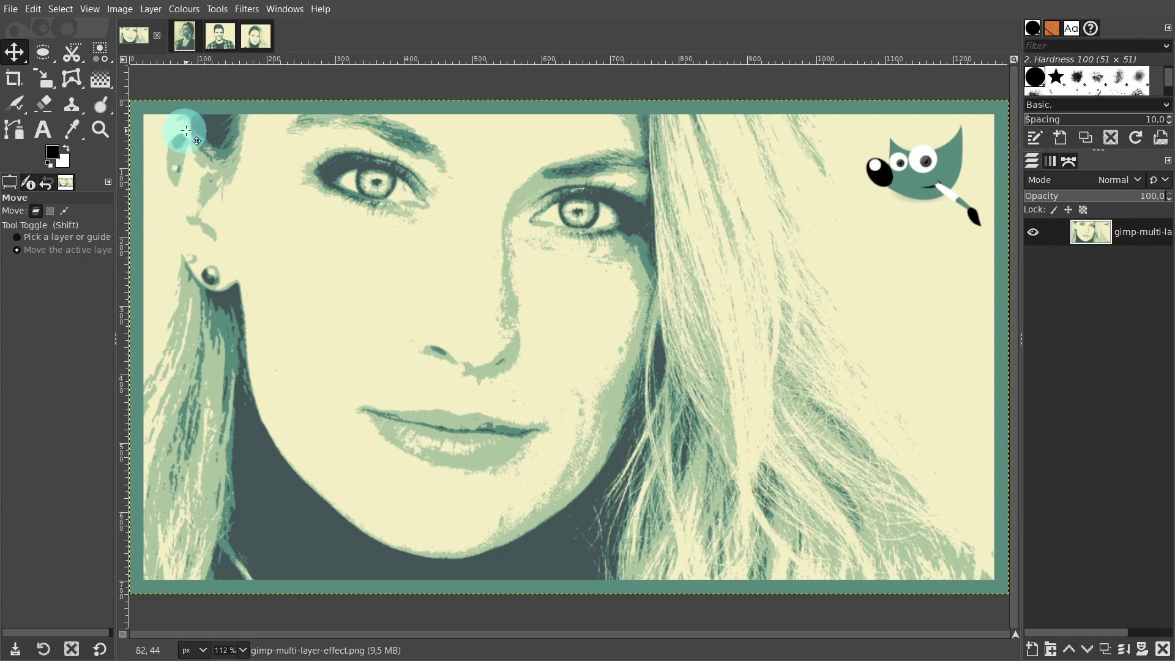
# Step: Compare the blonde portrait's FINAL, DARK and MEDIUM layers, restore FINAL, then view the curly-haired example
pyautogui.click(257, 36)
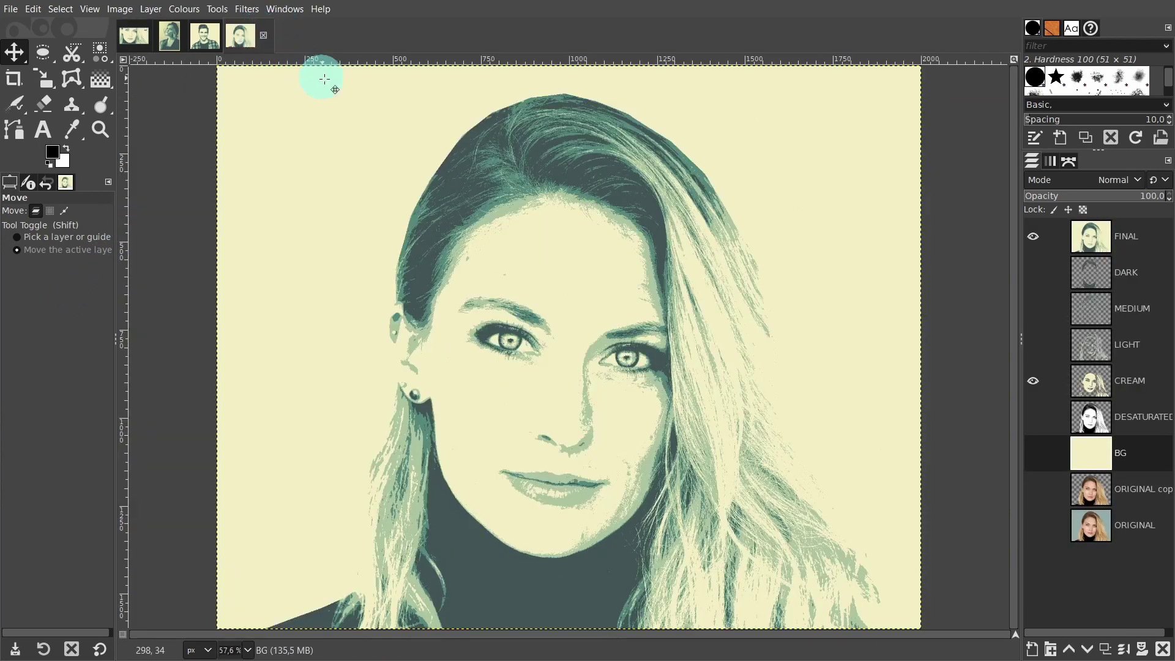
pyautogui.click(1033, 239)
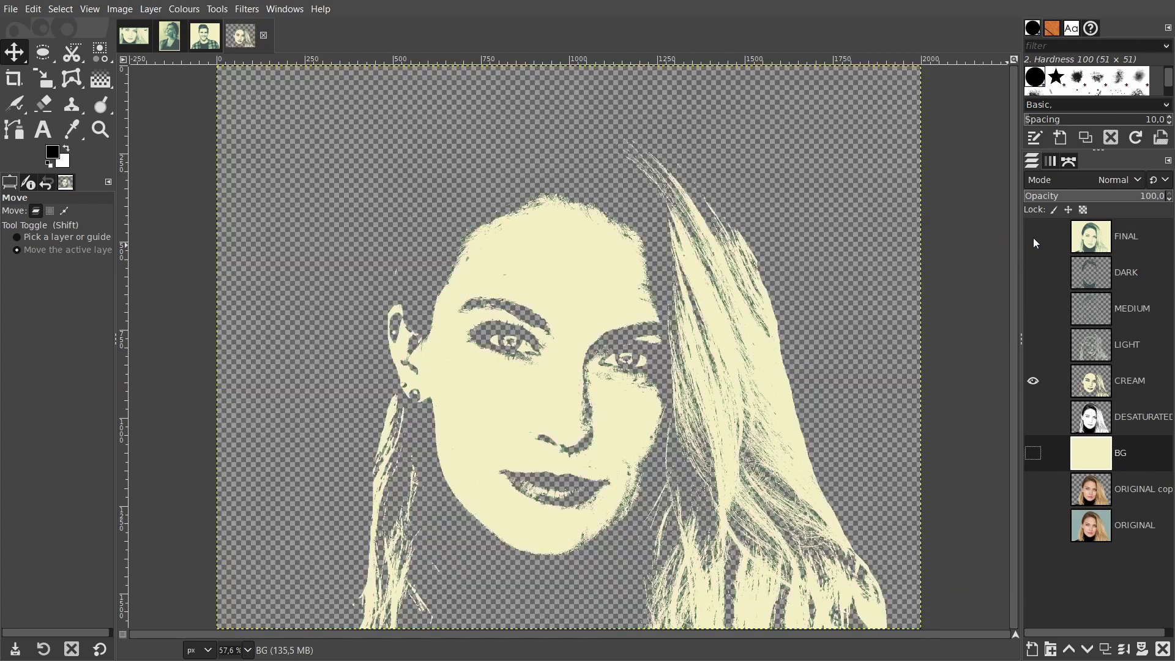
pyautogui.click(1033, 273)
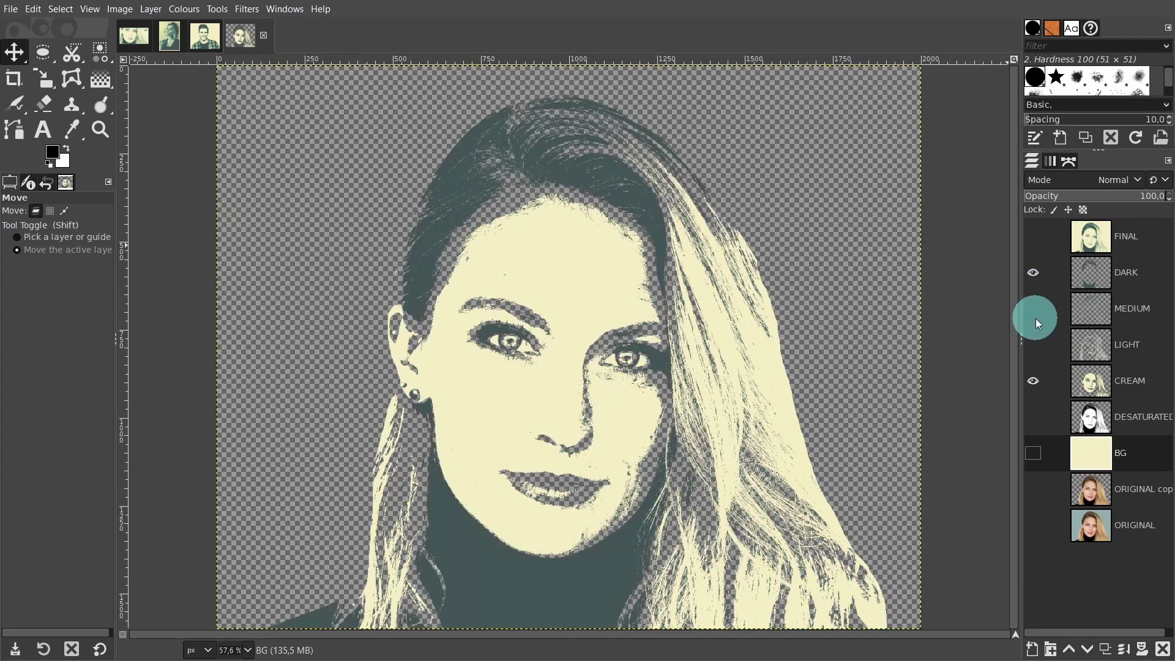
pyautogui.click(1033, 309)
pyautogui.click(1032, 304)
pyautogui.click(1034, 272)
pyautogui.click(1033, 235)
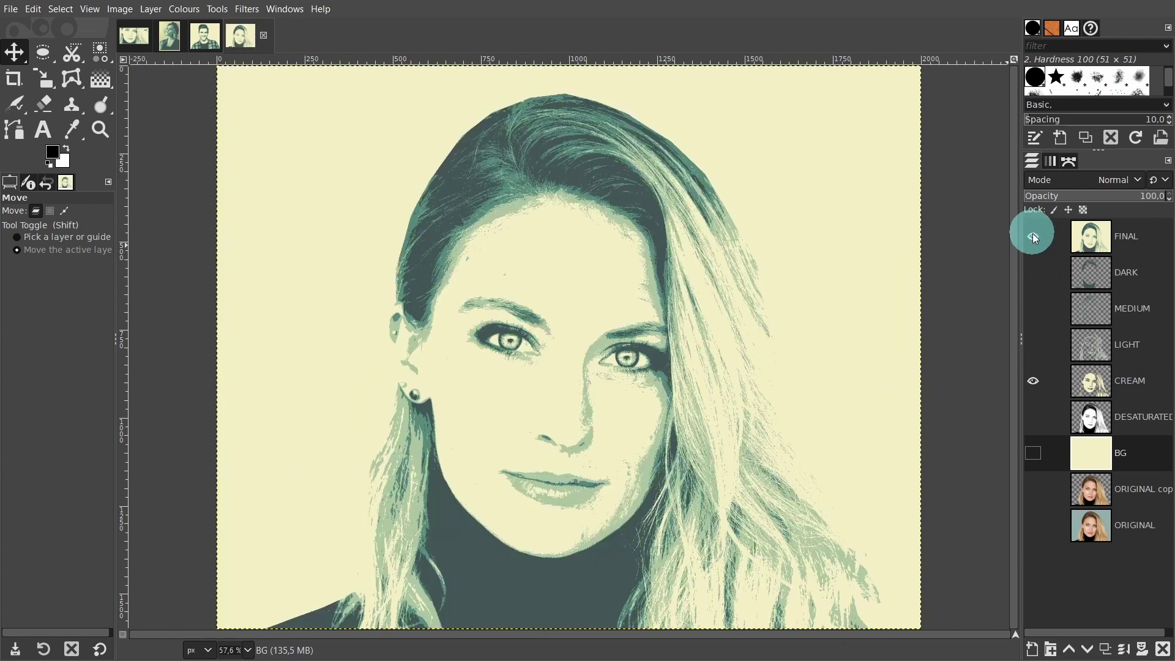
pyautogui.click(167, 38)
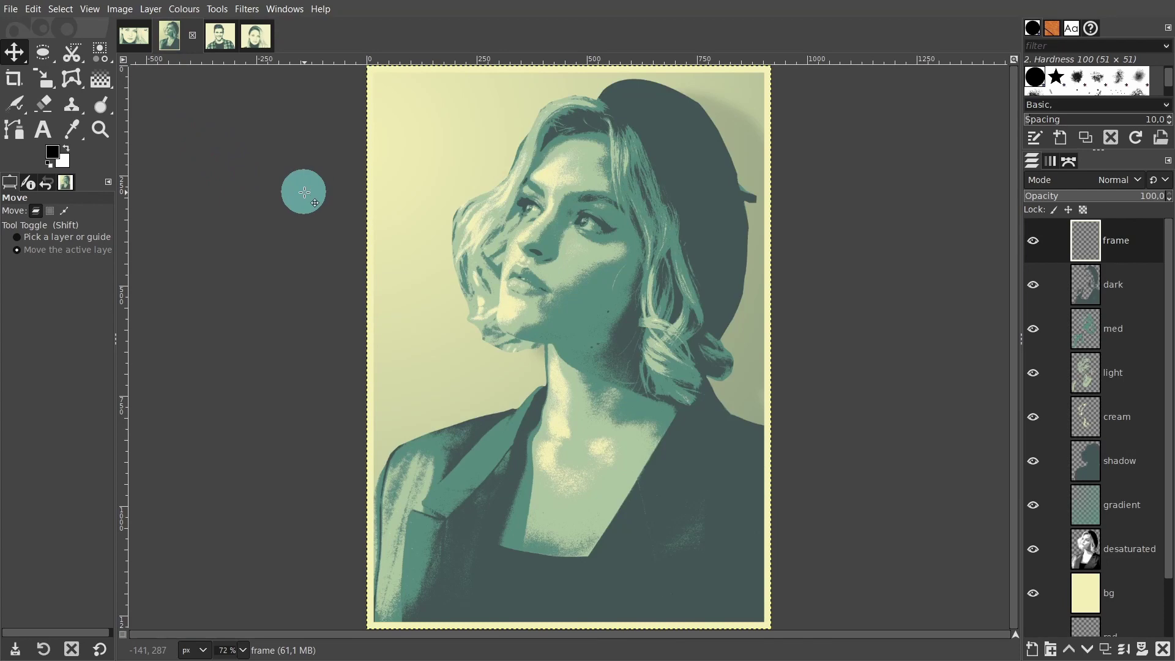
# Step: View the smiling man example image, then return to the blonde woman's teal illustration
pyautogui.click(216, 38)
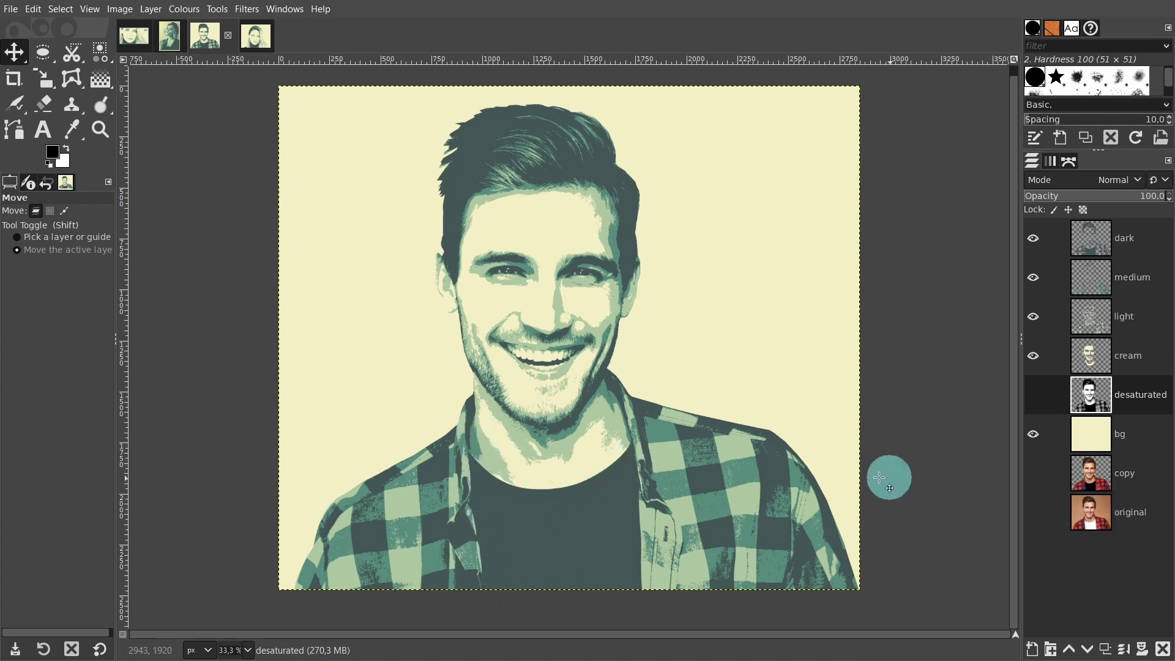
pyautogui.click(255, 37)
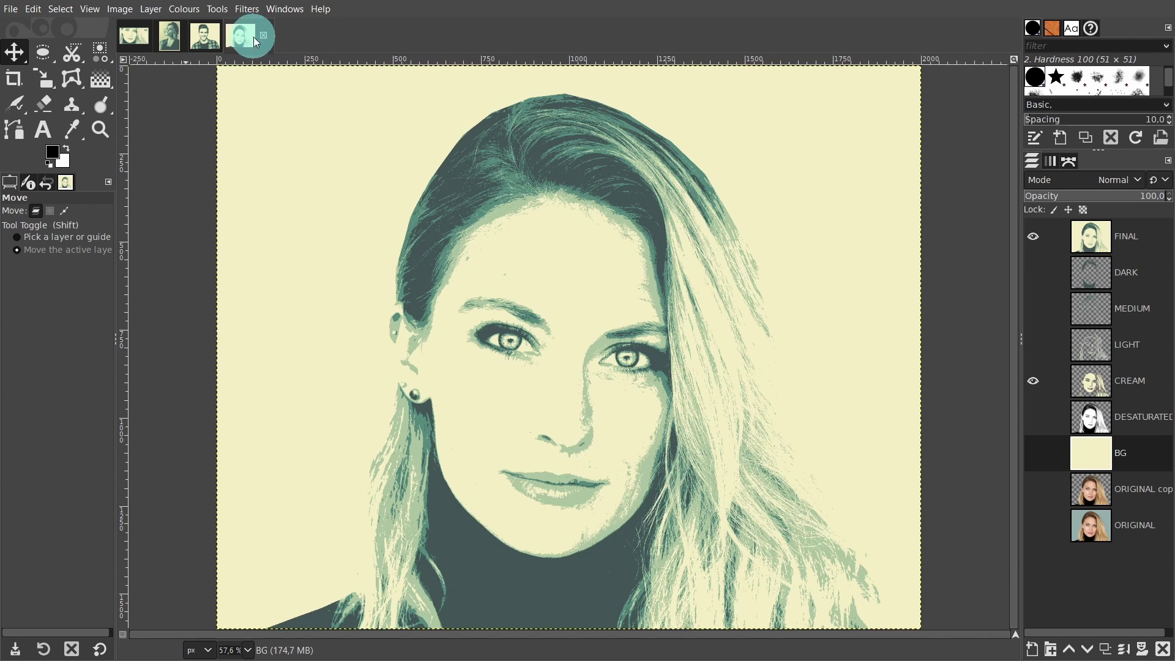
# Step: Open recent file beautiful-blonde-woman-portrait-smiling-face.jpg, converting it to the built-in sRGB profile
pyautogui.click(11, 8)
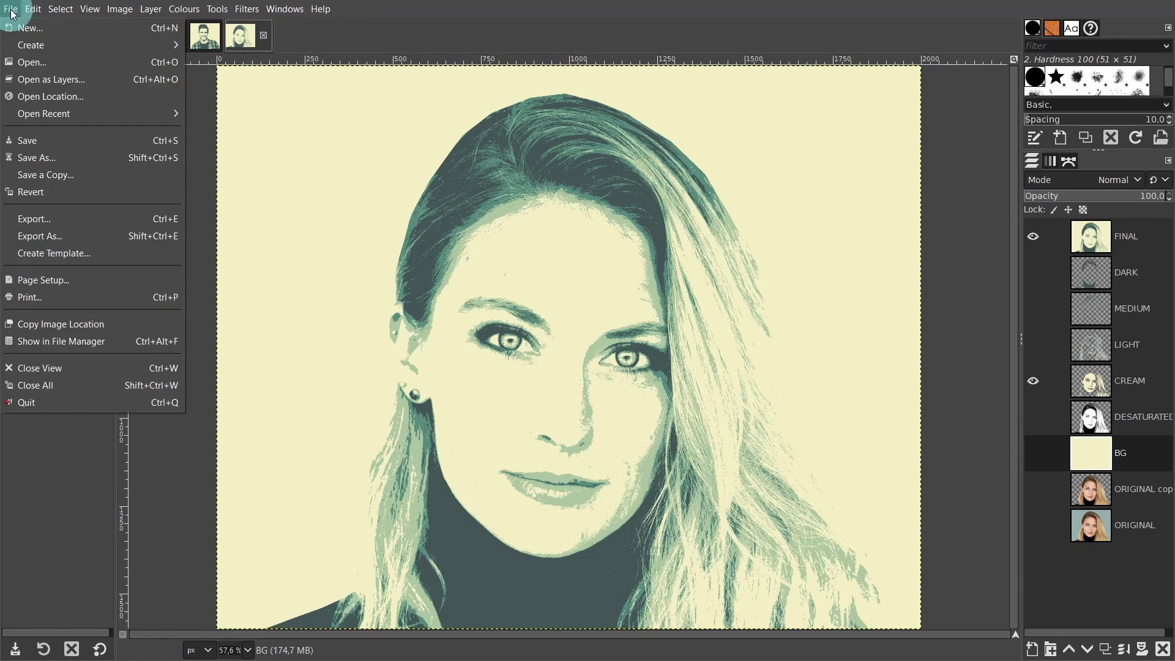
pyautogui.moveTo(33, 115)
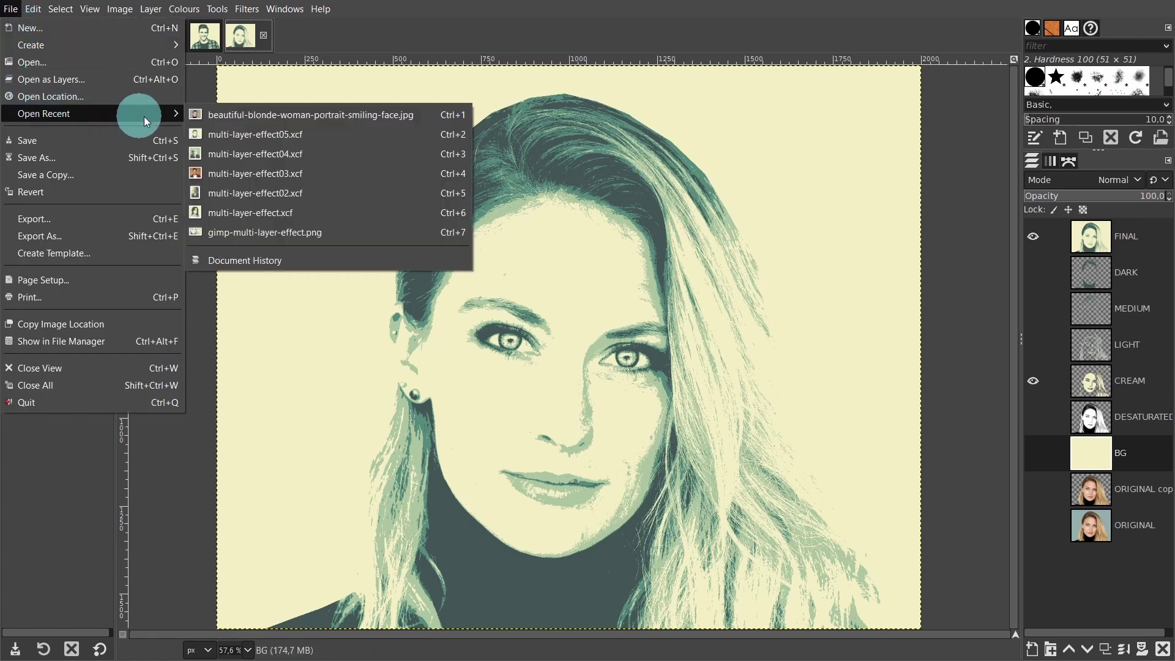
pyautogui.click(262, 117)
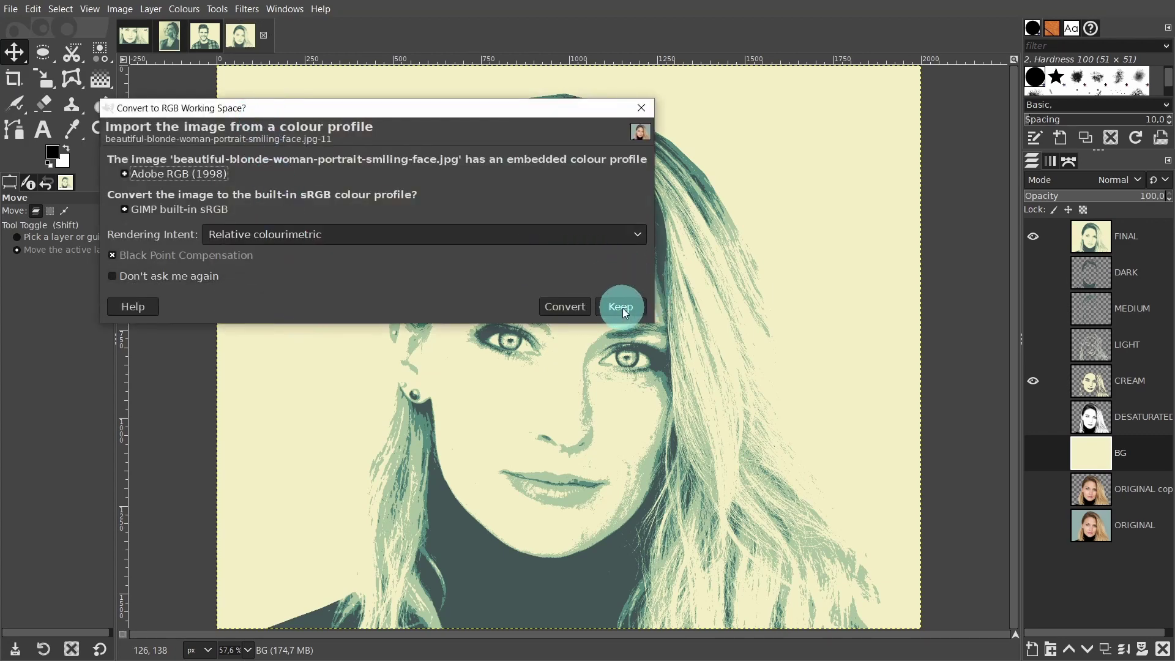
pyautogui.click(559, 307)
pyautogui.click(232, 114)
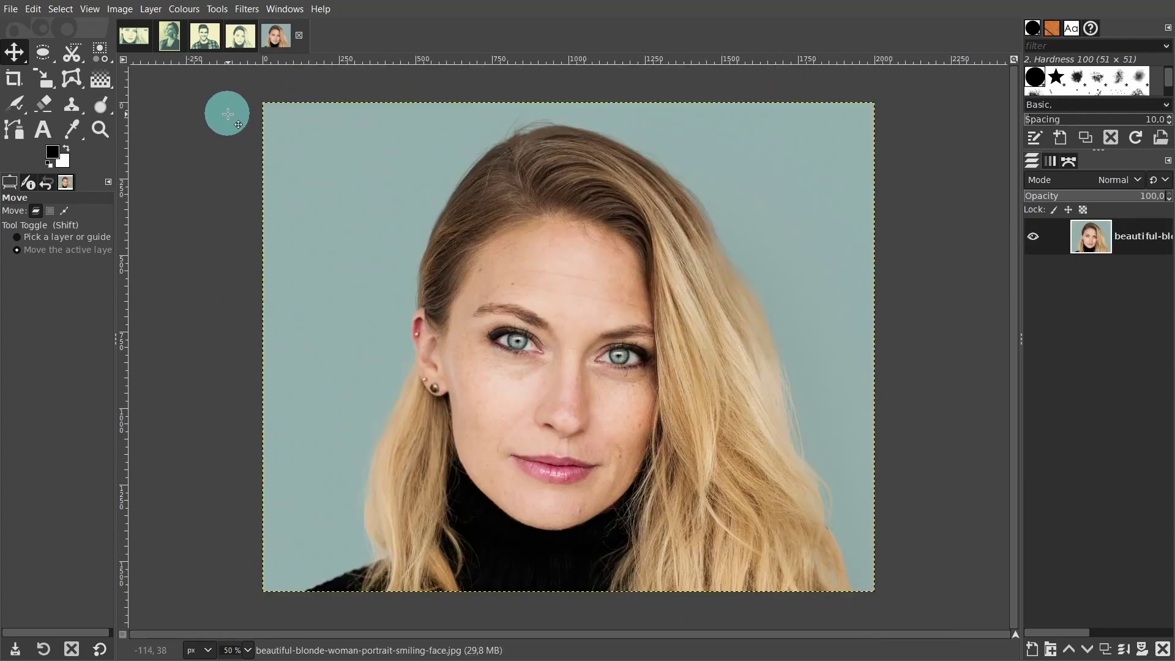
# Step: Check in Scale Image that the photo is 2000 × 1600 pixels, without resizing
pyautogui.click(119, 11)
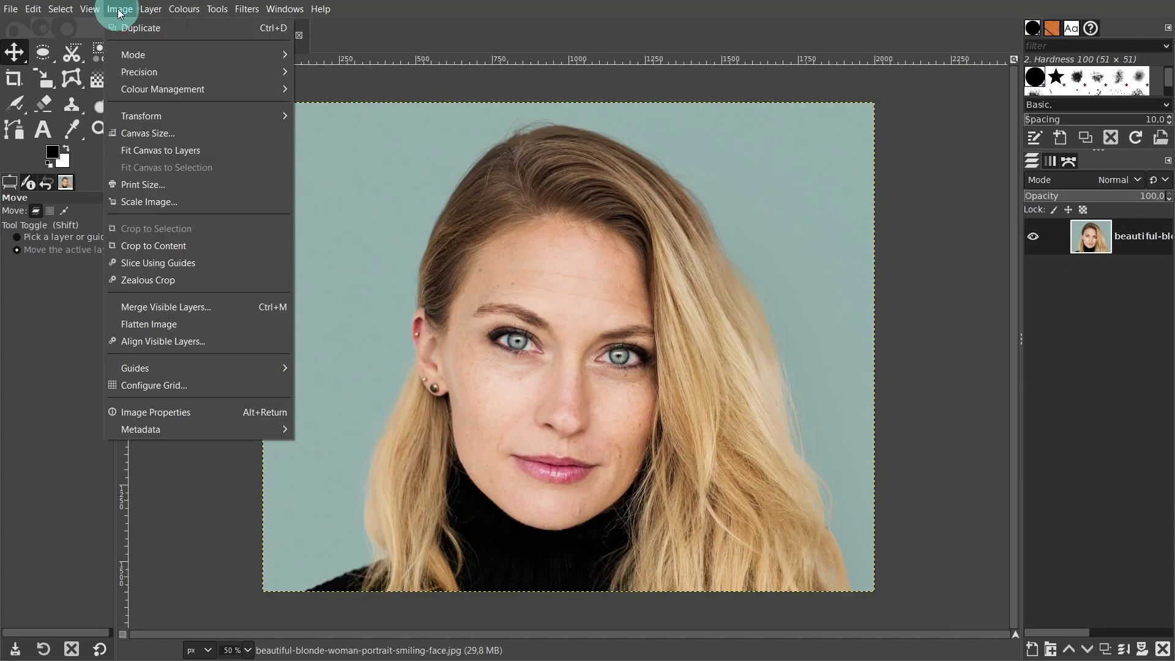
pyautogui.click(175, 204)
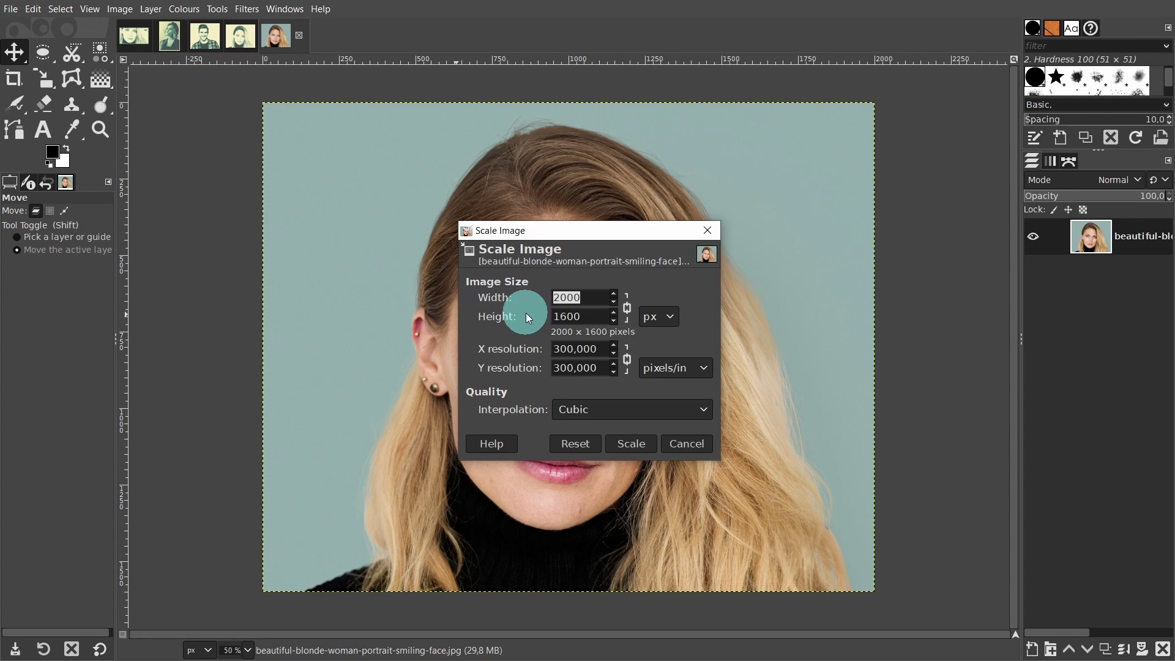
pyautogui.click(707, 232)
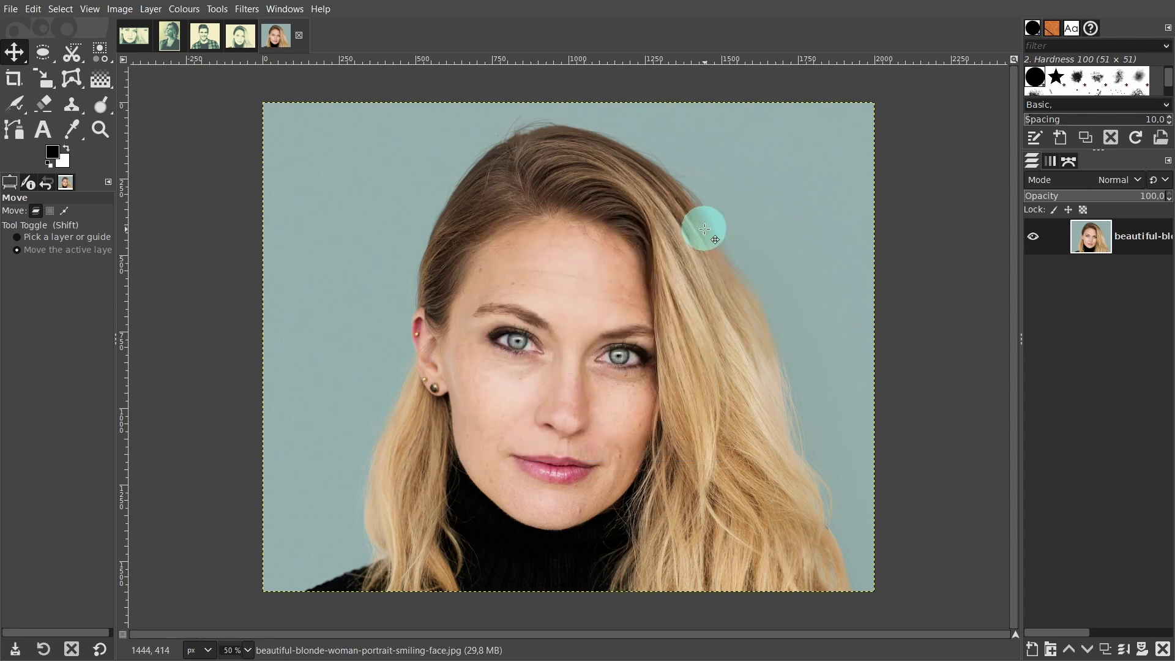
# Step: Rename the photo's only layer to 'original'
pyautogui.doubleClick(1141, 240)
pyautogui.write('or')
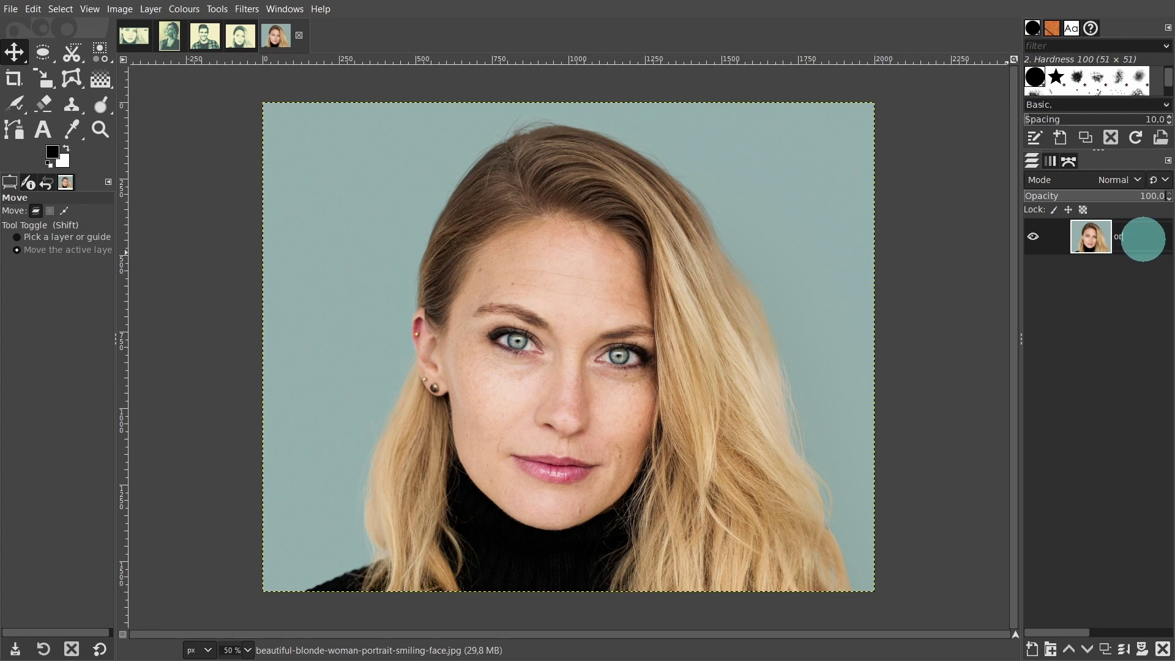
pyautogui.write('iginal')
pyautogui.press('Return')
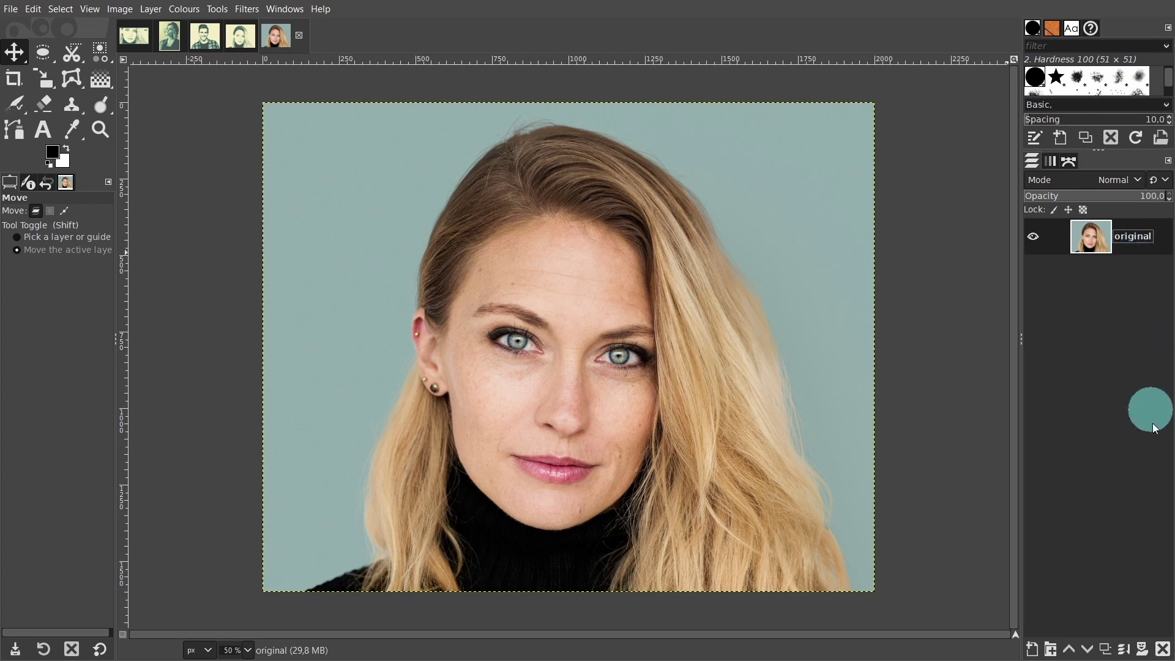
# Step: Duplicate the original layer, hide 'original', and add an alpha channel to 'original copy'
pyautogui.click(1105, 651)
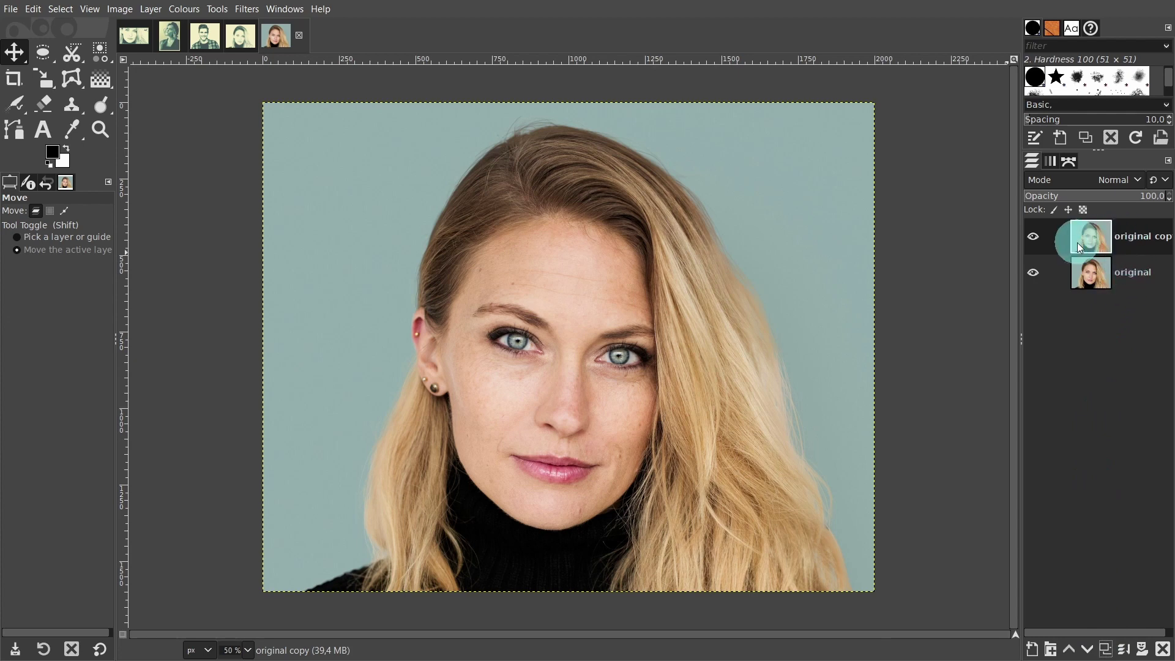
pyautogui.click(1034, 273)
pyautogui.rightClick(1094, 239)
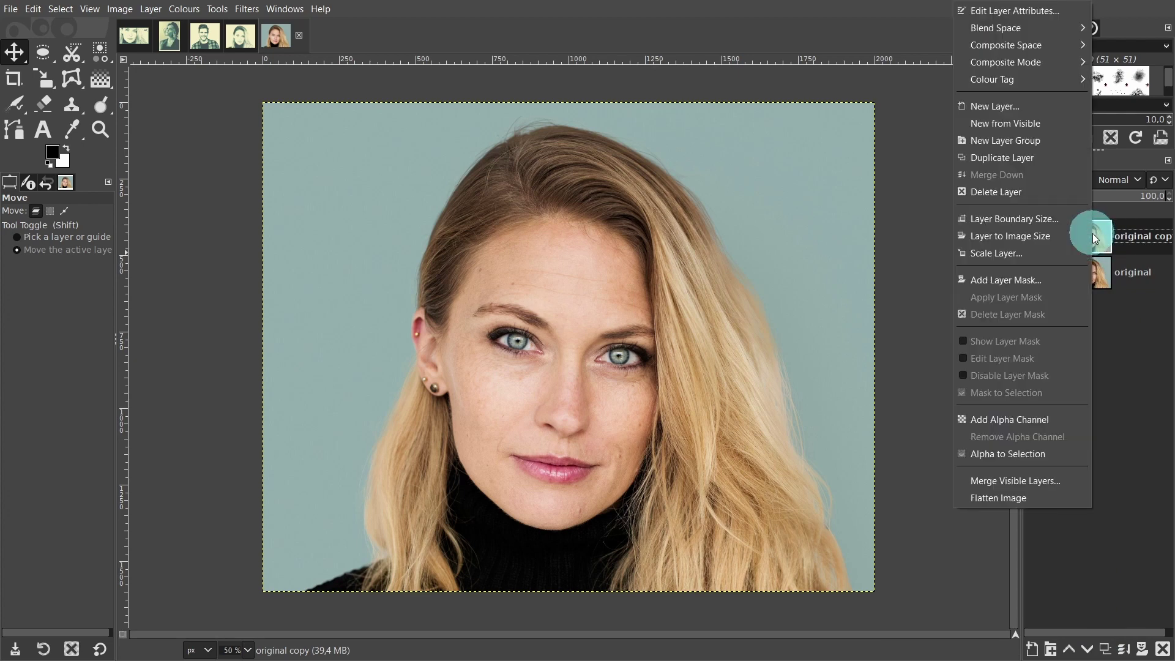
pyautogui.click(1061, 416)
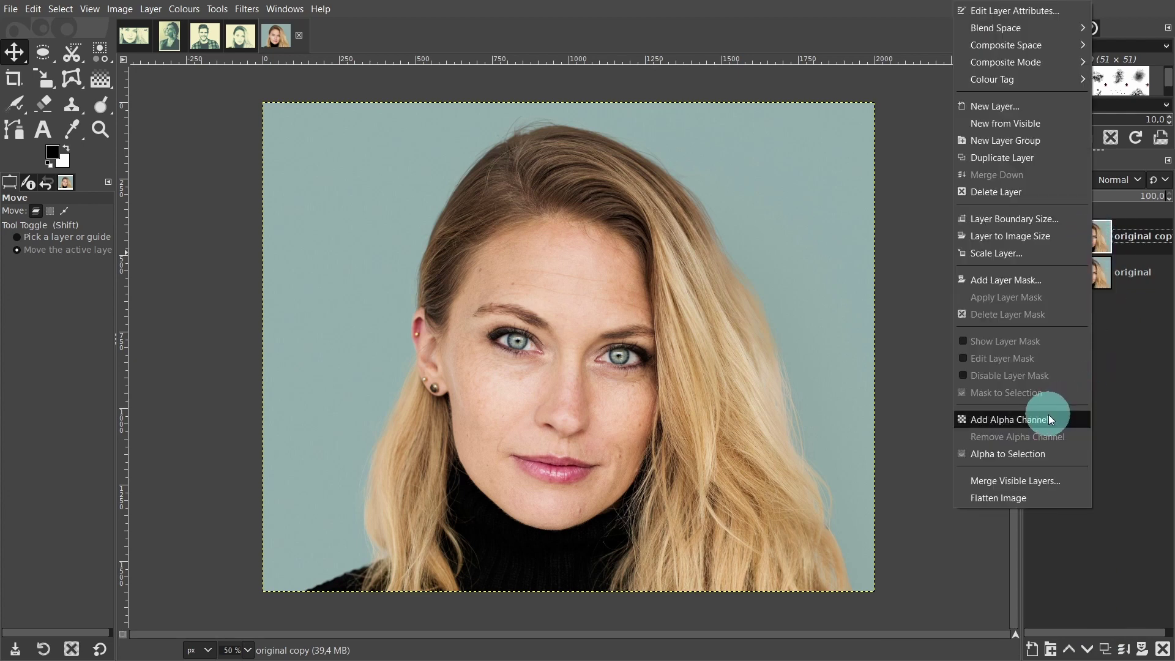
pyautogui.click(1051, 417)
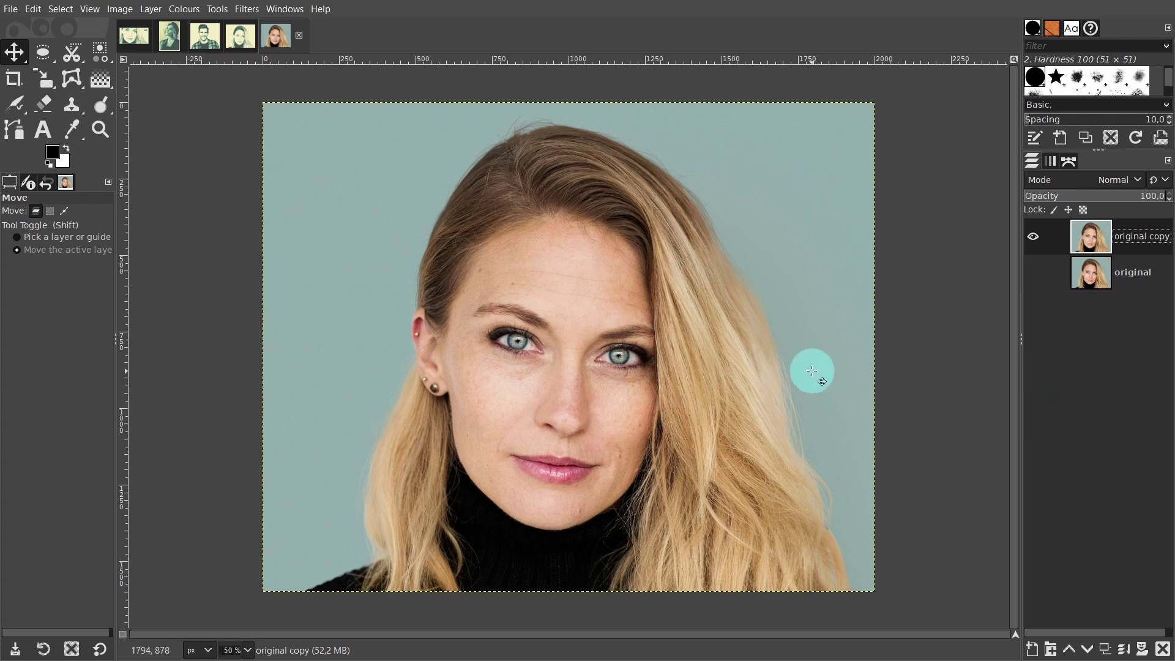
# Step: With the Paths tool, trace from the bottom-left shoulder up the neck and left hair edge
pyautogui.click(17, 133)
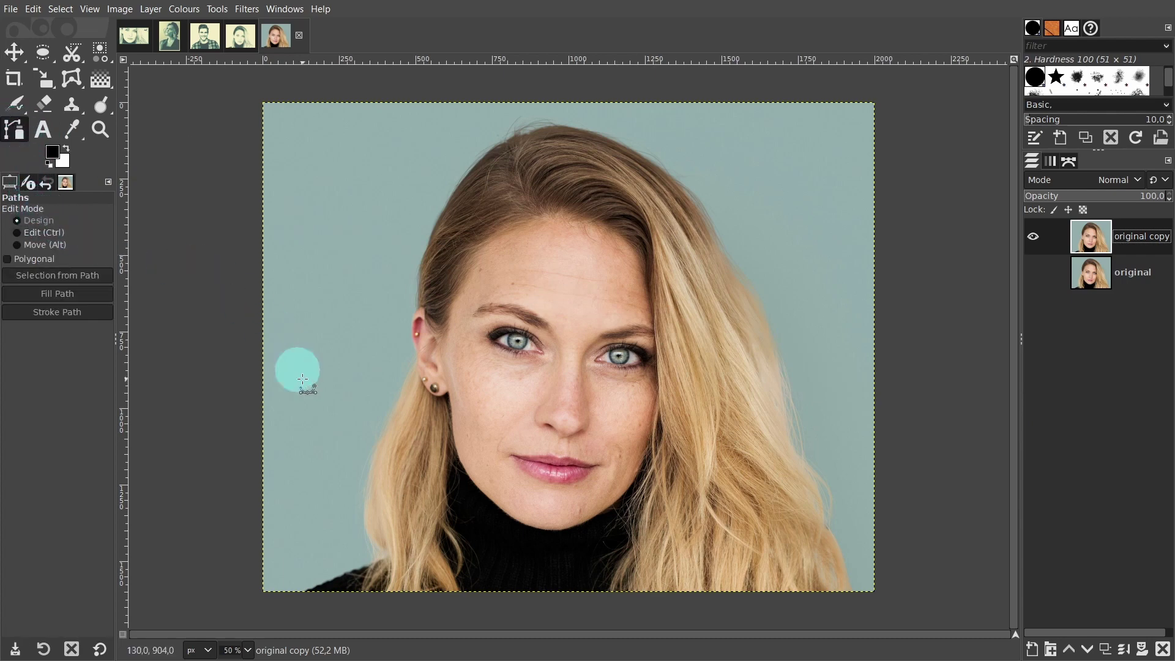
pyautogui.click(300, 591)
pyautogui.click(347, 572)
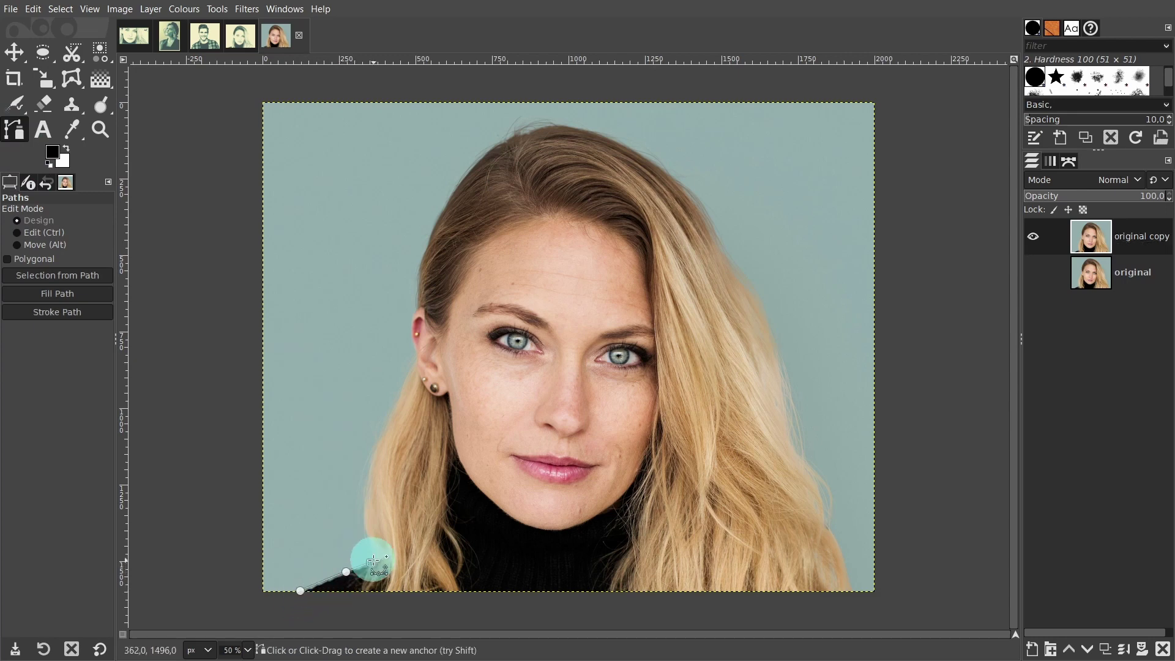
pyautogui.click(372, 562)
pyautogui.moveTo(378, 554); pyautogui.dragTo(367, 476)
pyautogui.click(385, 429)
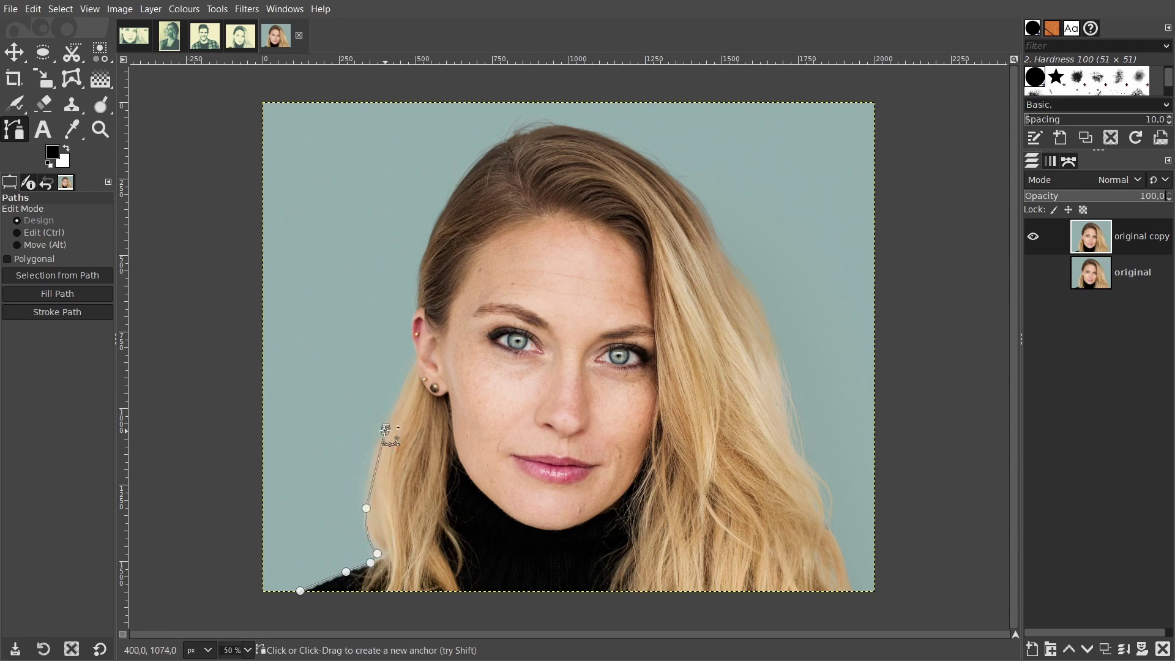
pyautogui.moveTo(385, 429); pyautogui.dragTo(413, 348)
# Step: Continue the path around the ear and up to the left hairline
pyautogui.click(408, 369)
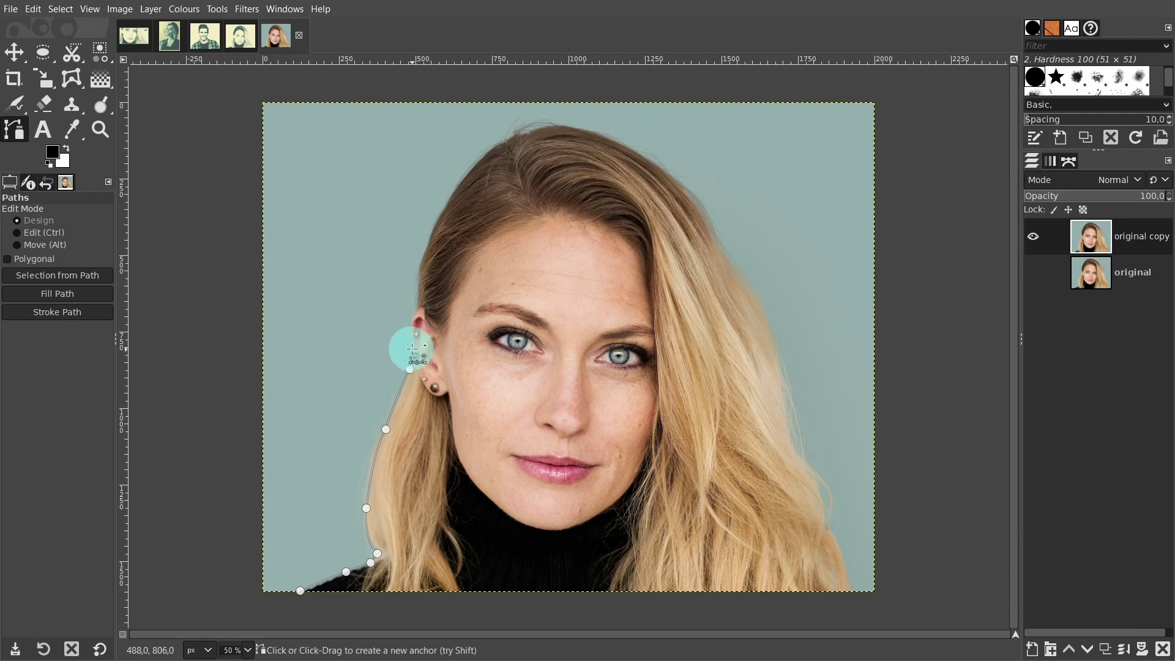
pyautogui.click(415, 357)
pyautogui.click(412, 344)
pyautogui.click(409, 333)
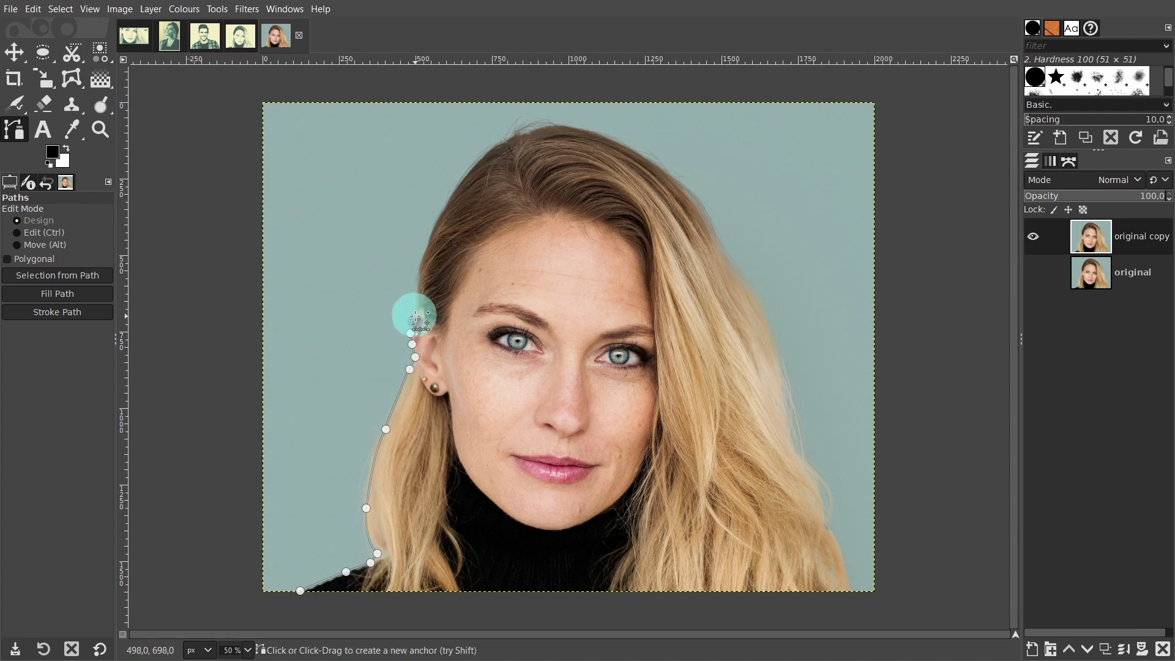
pyautogui.click(413, 321)
pyautogui.click(417, 313)
pyautogui.click(419, 308)
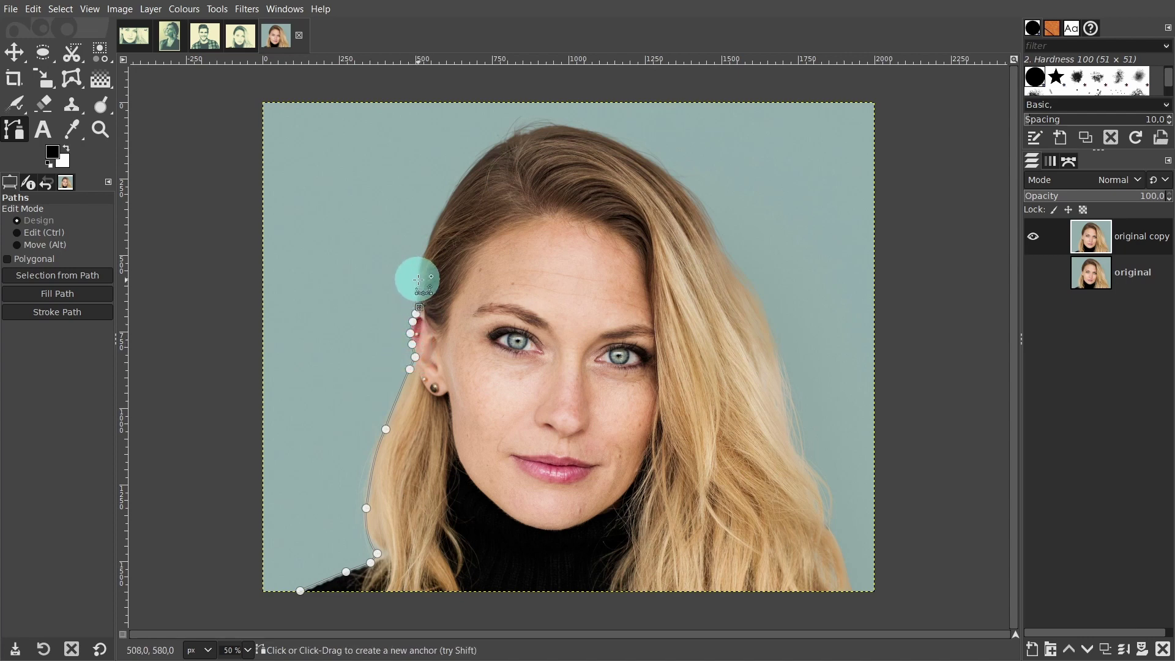
pyautogui.click(419, 279)
# Step: Curve the path over the top of the head and down the right side of the hair
pyautogui.moveTo(441, 191); pyautogui.dragTo(454, 191)
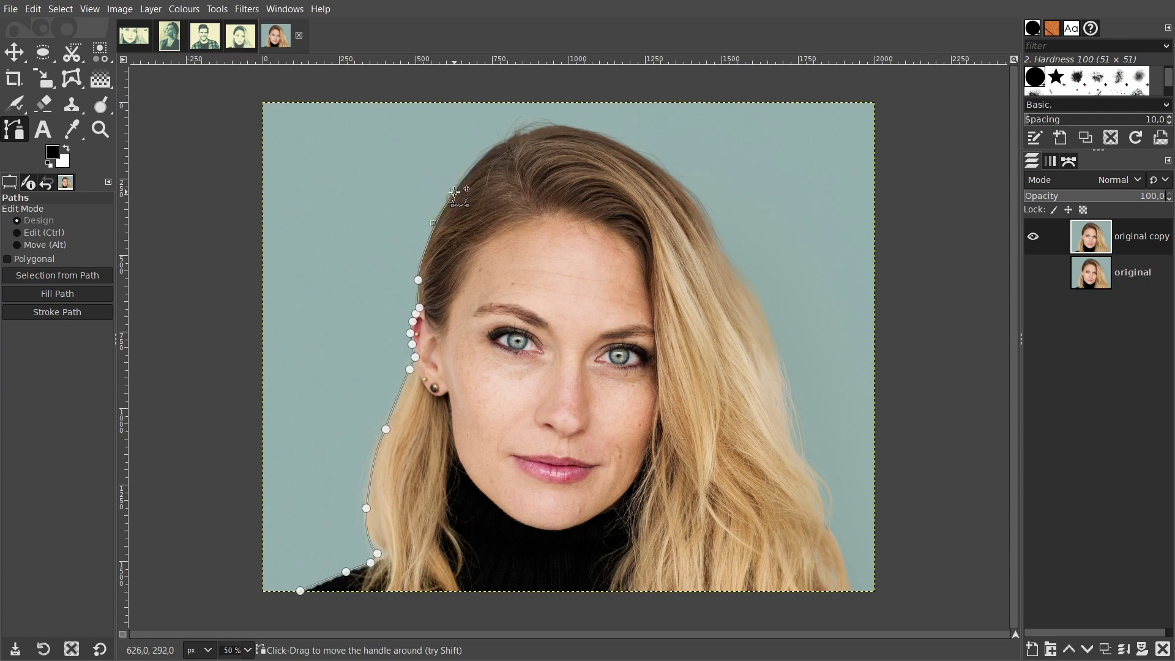
pyautogui.click(509, 140)
pyautogui.click(519, 137)
pyautogui.moveTo(605, 137); pyautogui.dragTo(637, 153)
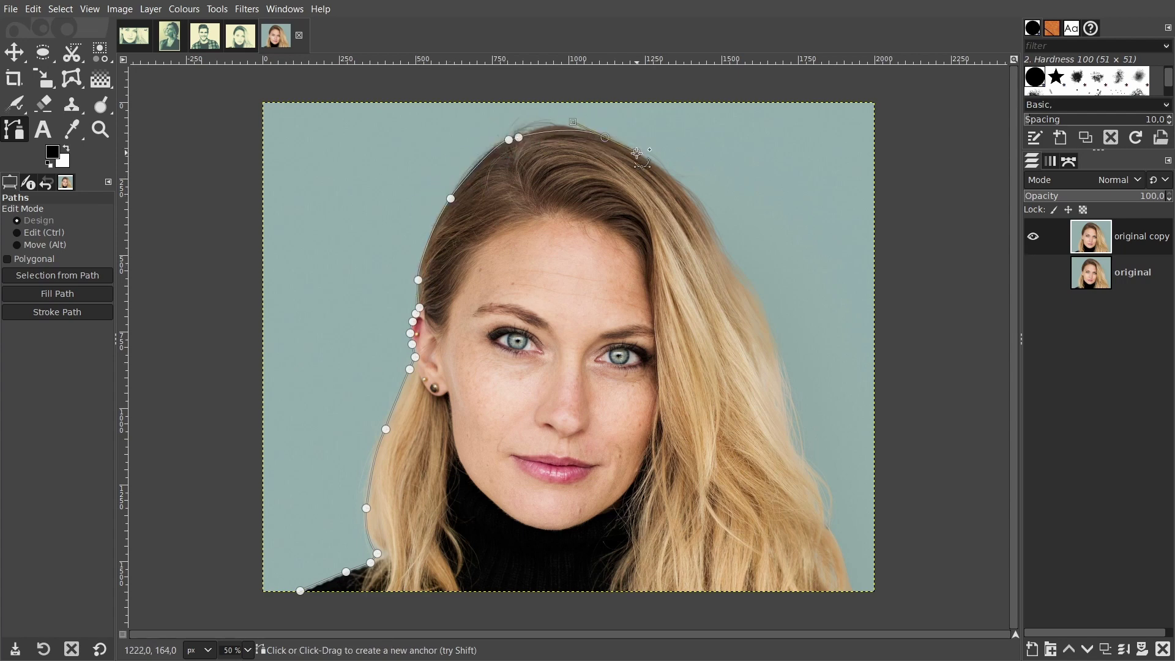
pyautogui.click(672, 177)
pyautogui.moveTo(725, 256); pyautogui.dragTo(730, 270)
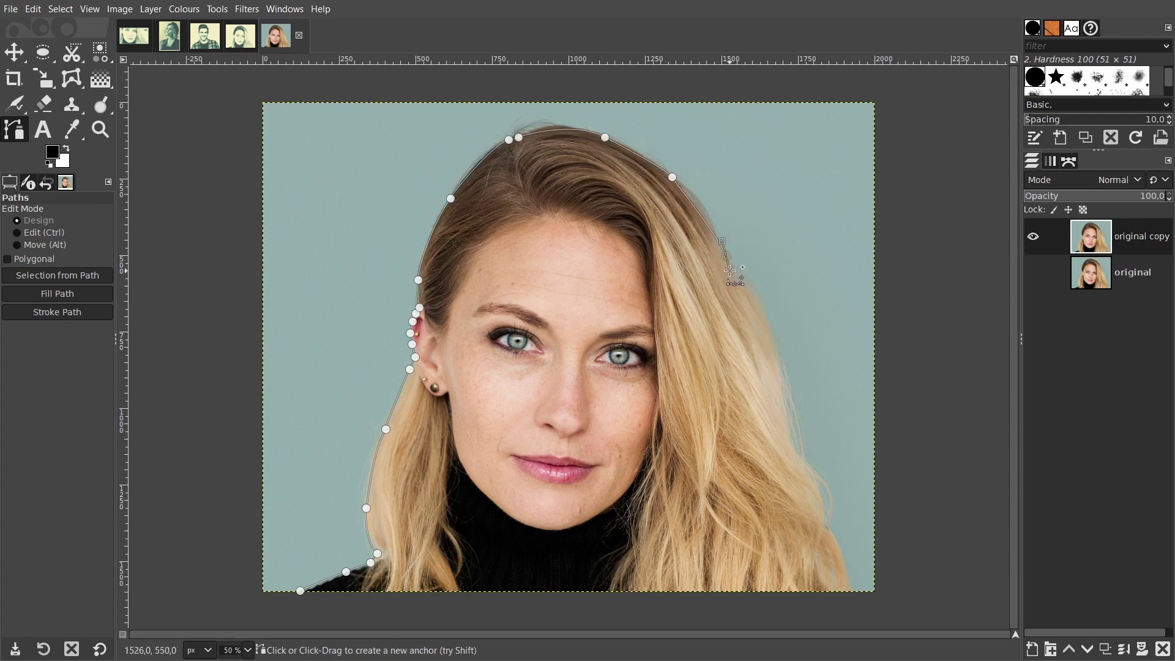
pyautogui.moveTo(774, 352); pyautogui.dragTo(783, 398)
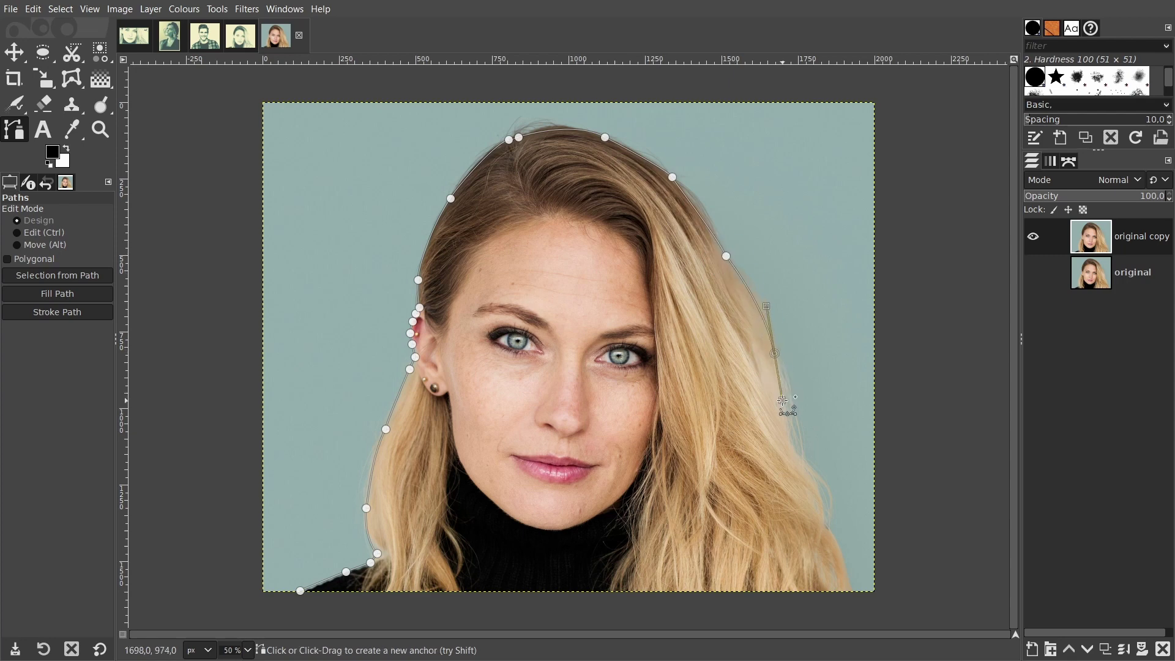
# Step: Finish the right hair edge, loop around the canvas edges and close the path
pyautogui.click(794, 441)
pyautogui.click(826, 517)
pyautogui.click(850, 582)
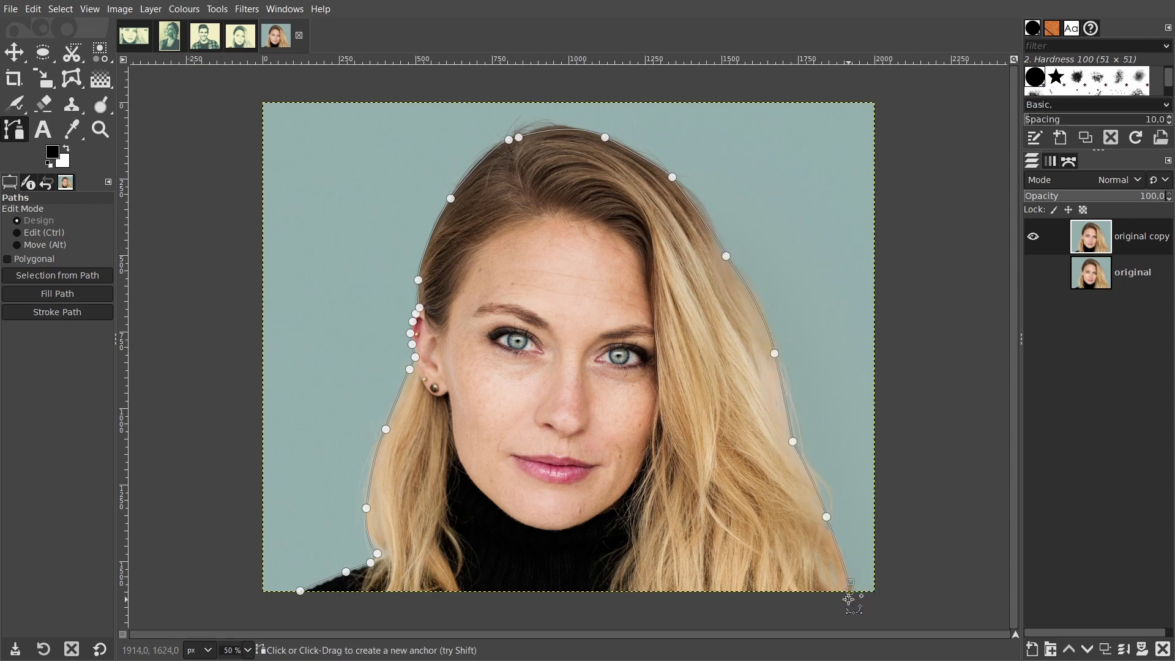
pyautogui.moveTo(849, 599); pyautogui.dragTo(289, 596)
pyautogui.click(300, 603)
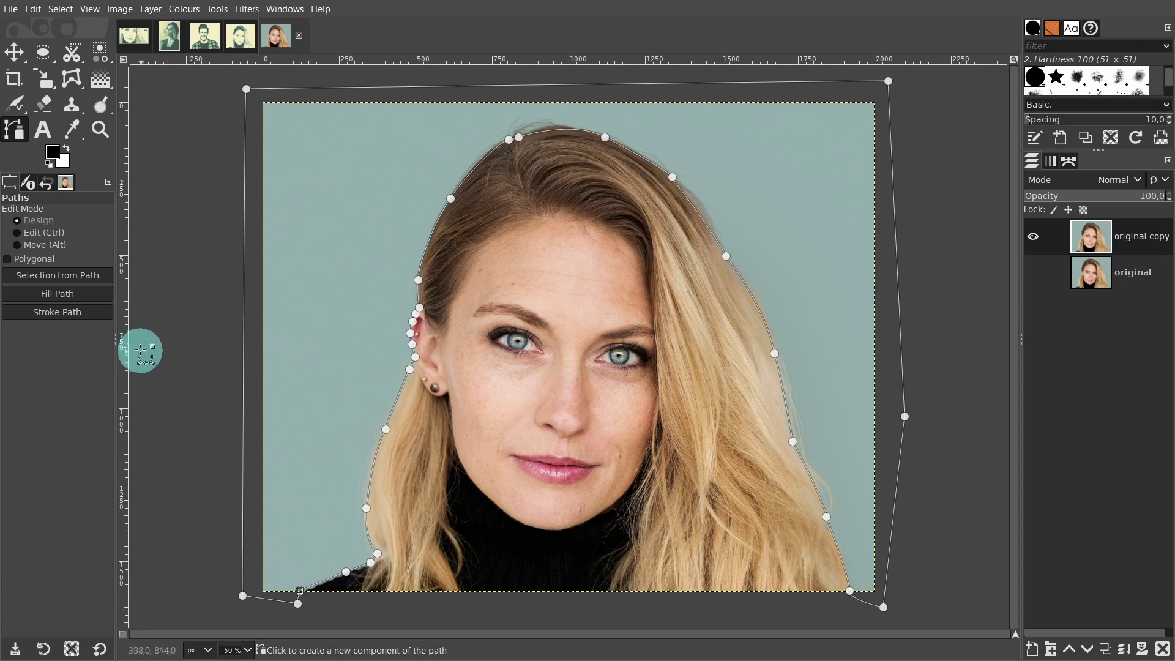
# Step: Make an initial selection from the path, then reopen the Unnamed path for editing
pyautogui.click(55, 276)
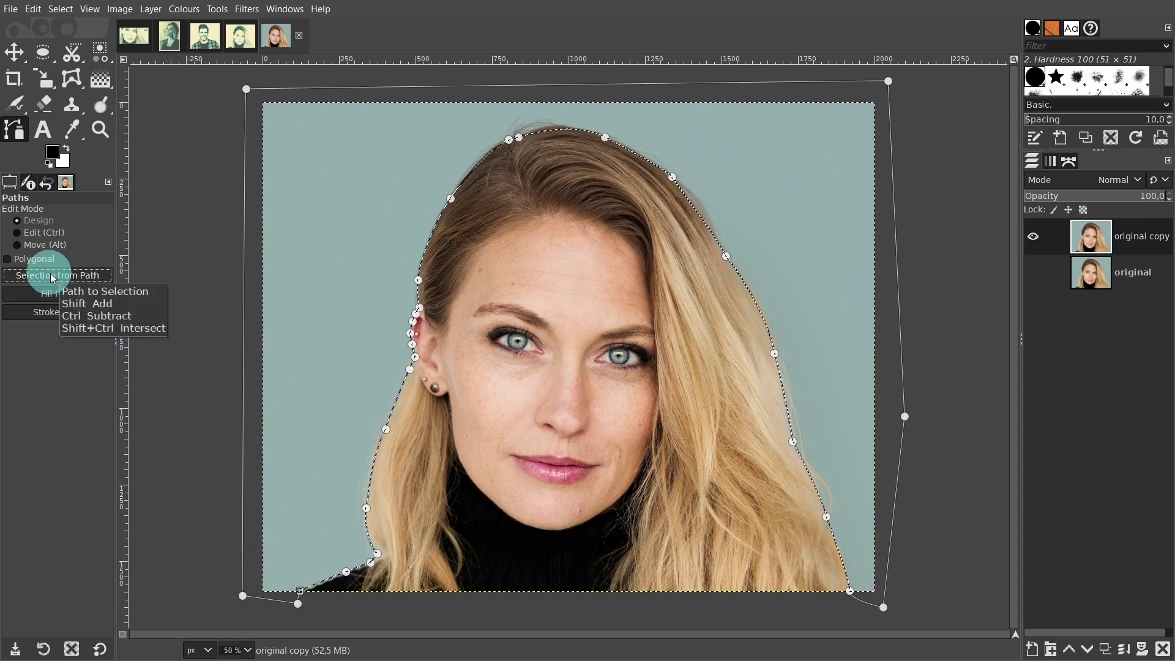
pyautogui.click(15, 52)
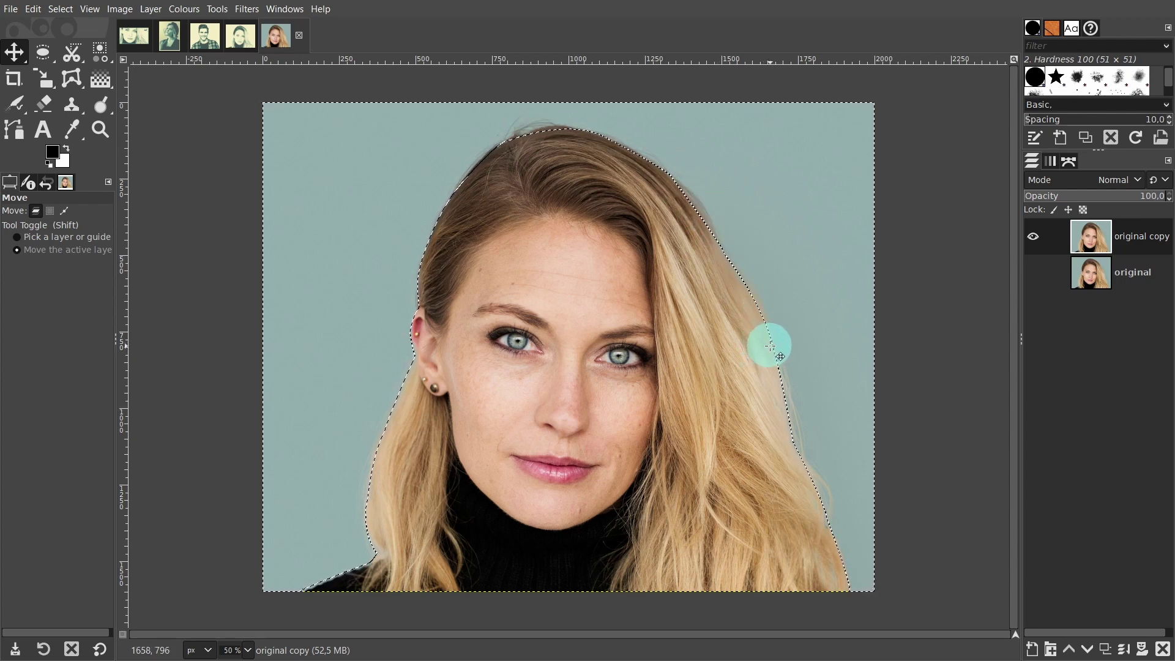
pyautogui.click(1069, 162)
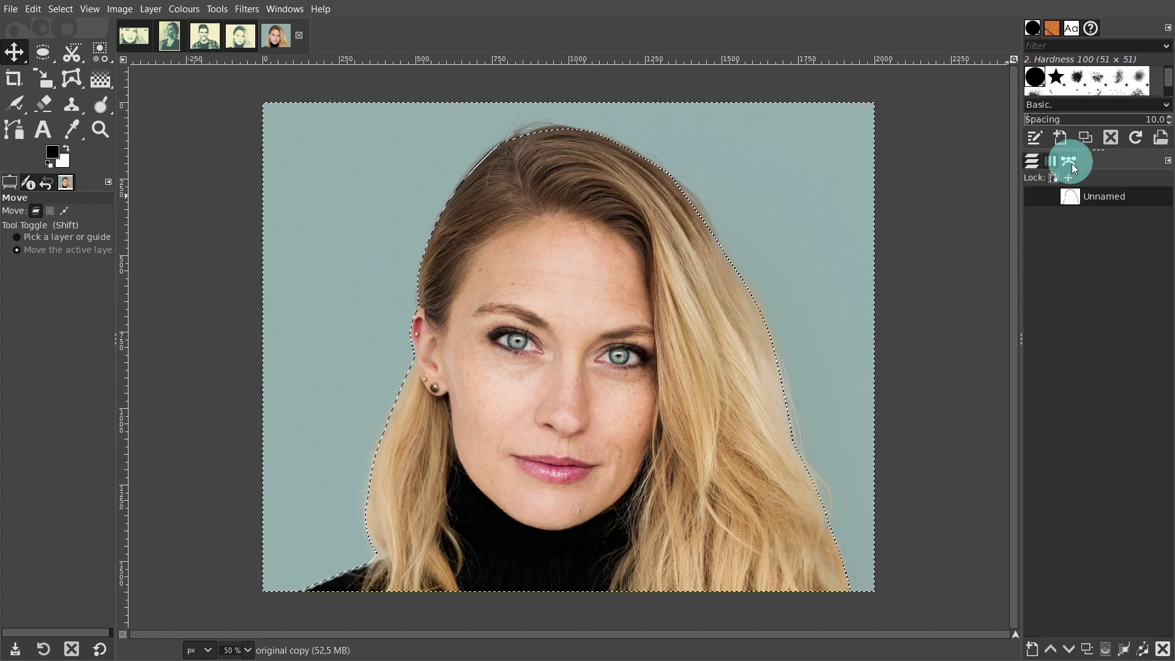
pyautogui.doubleClick(1070, 198)
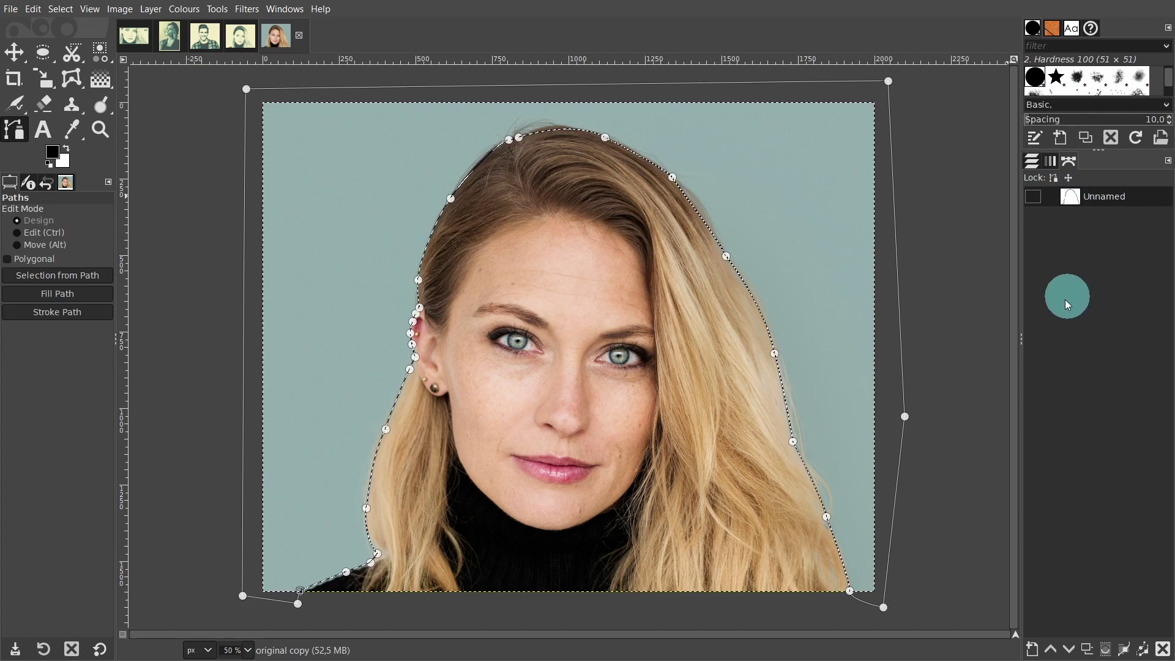
# Step: Zoom in to reshape the anchors around the ear, then convert the refined path to a selection
pyautogui.click(670, 174)
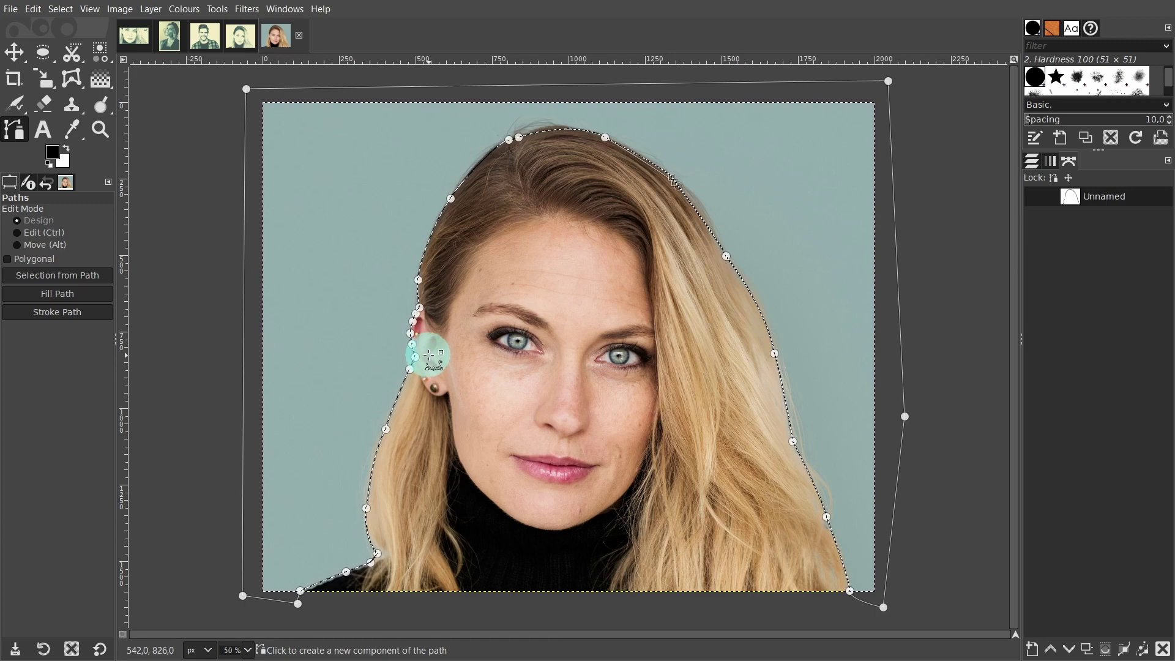
pyautogui.keyDown('ctrl'); pyautogui.scroll(1, 432, 357); pyautogui.keyUp('ctrl')
pyautogui.keyDown('ctrl'); pyautogui.scroll(2, 432, 345); pyautogui.keyUp('ctrl')
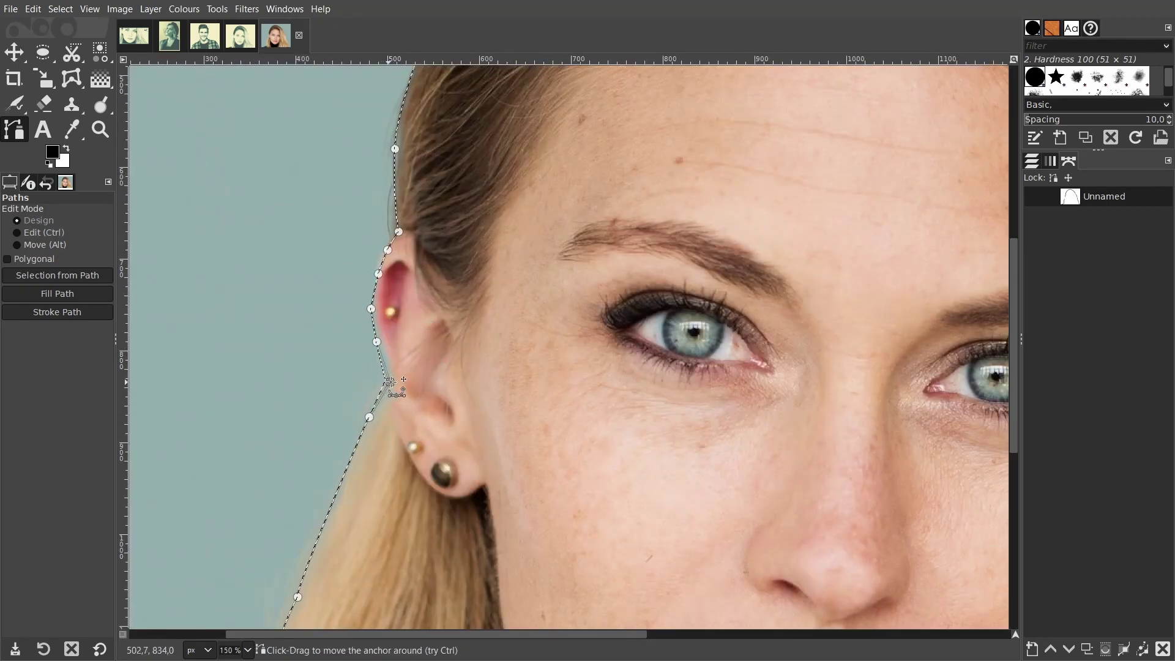
pyautogui.moveTo(377, 341); pyautogui.dragTo(395, 336)
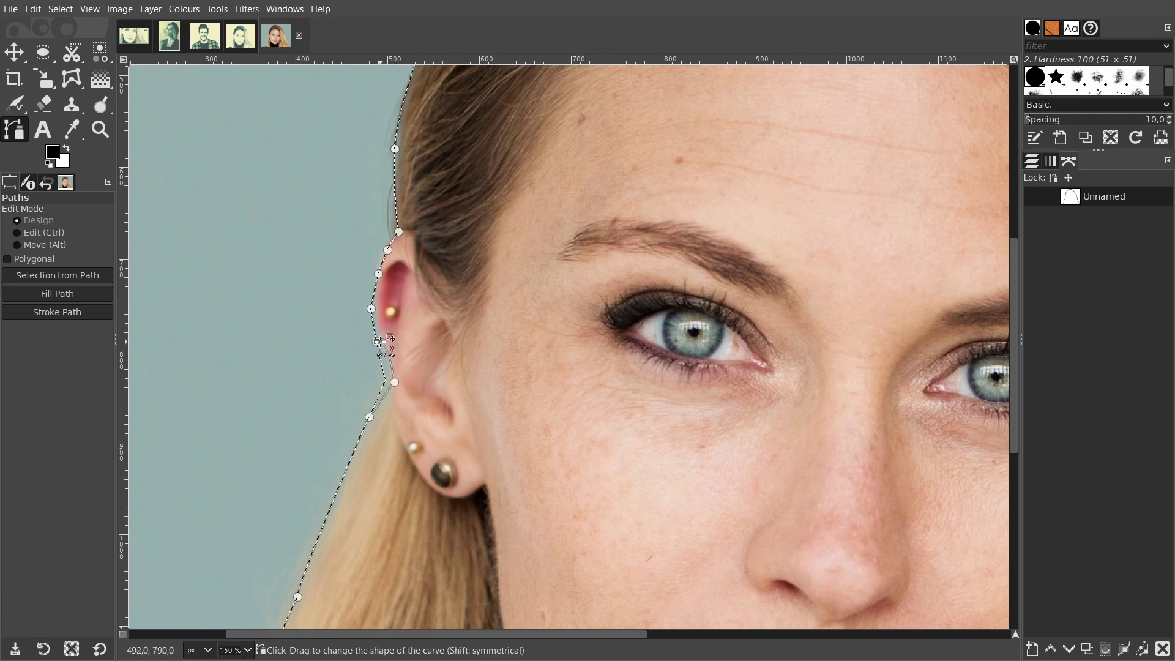
pyautogui.click(366, 422)
pyautogui.moveTo(368, 420); pyautogui.dragTo(372, 419)
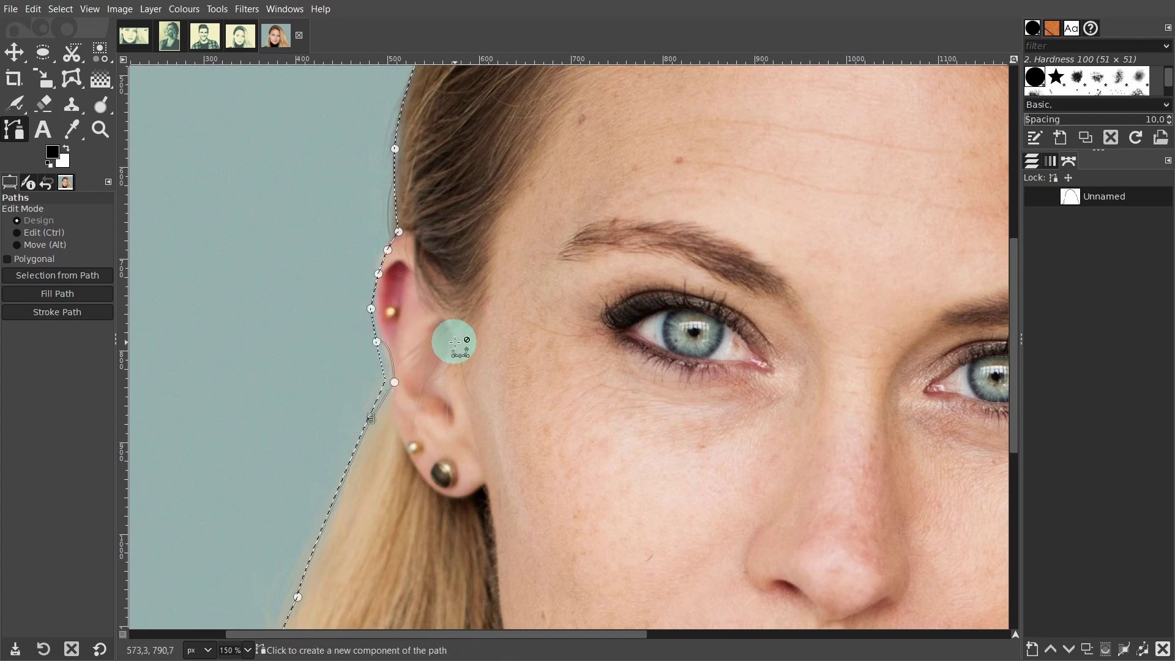
pyautogui.keyDown('ctrl'); pyautogui.scroll(-1, 455, 342); pyautogui.keyUp('ctrl')
pyautogui.keyDown('ctrl'); pyautogui.scroll(-2, 454, 341); pyautogui.keyUp('ctrl')
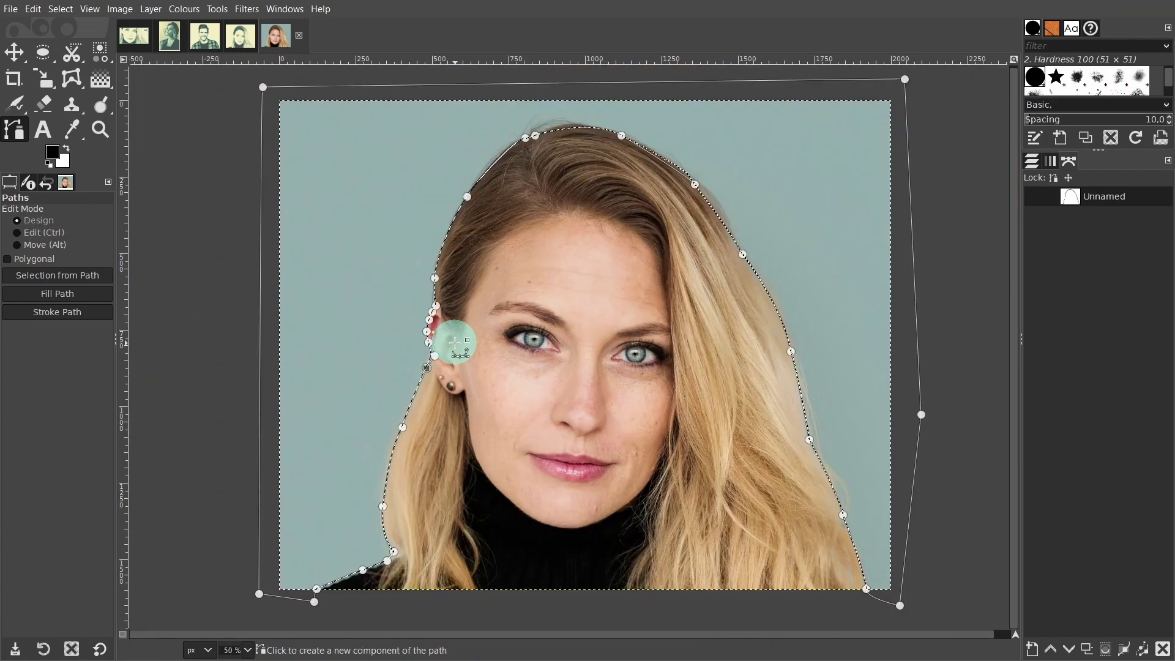
pyautogui.click(66, 278)
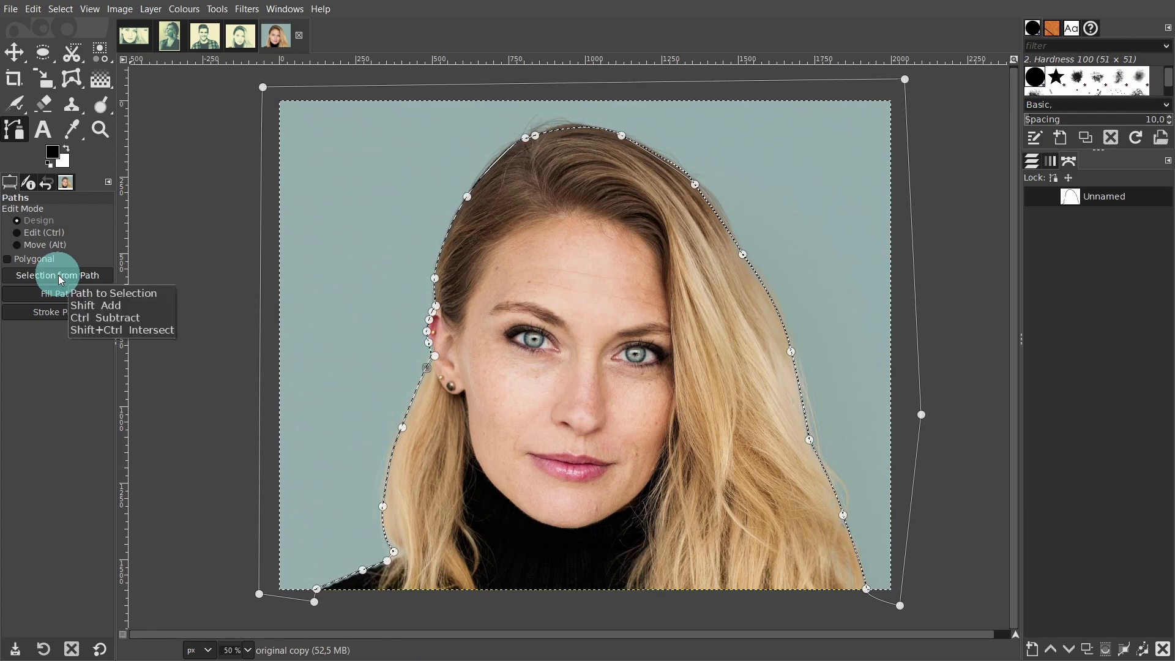
# Step: Clear the selected background to transparency with Edit > Clear from the canvas menu
pyautogui.click(15, 52)
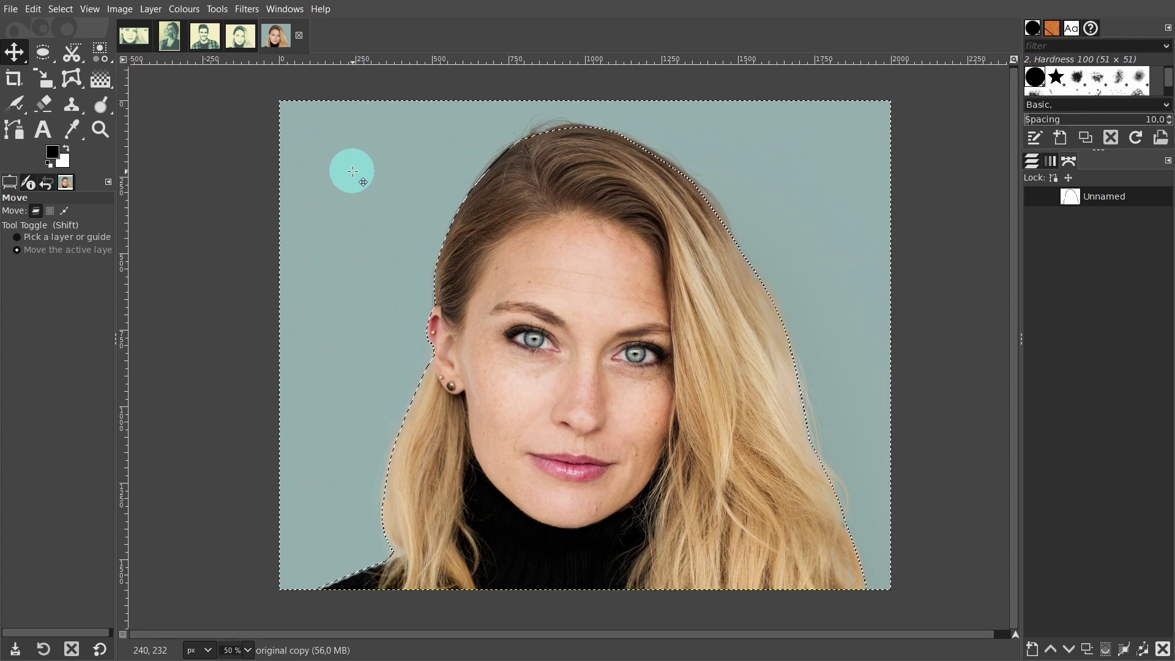
pyautogui.rightClick(350, 172)
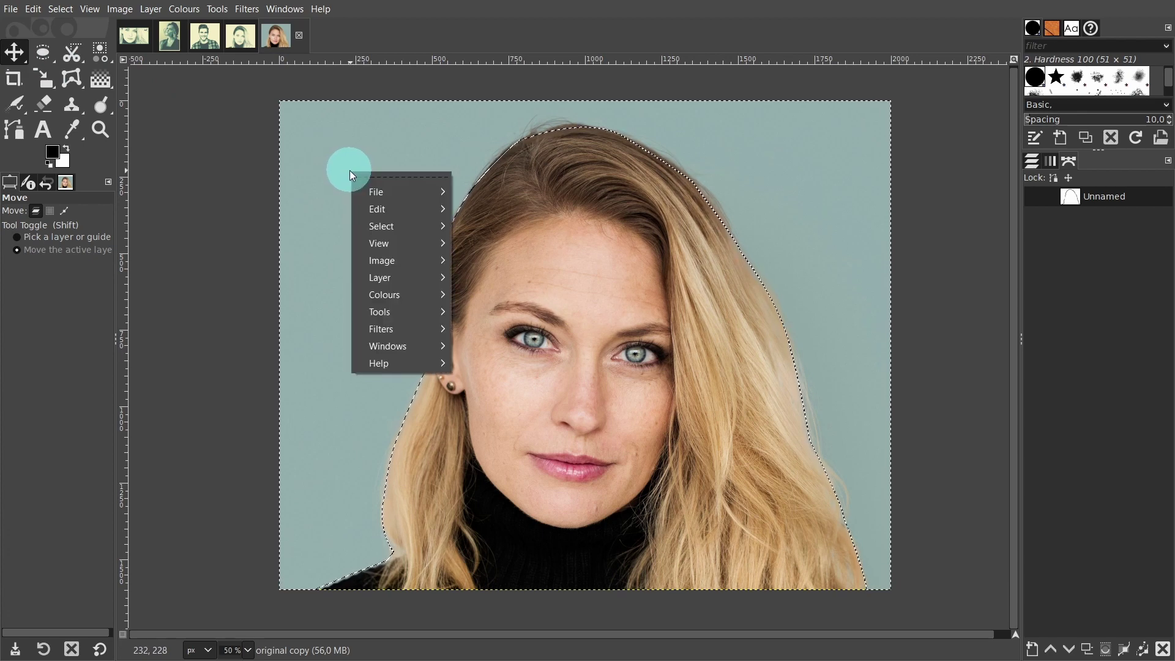
pyautogui.moveTo(358, 208)
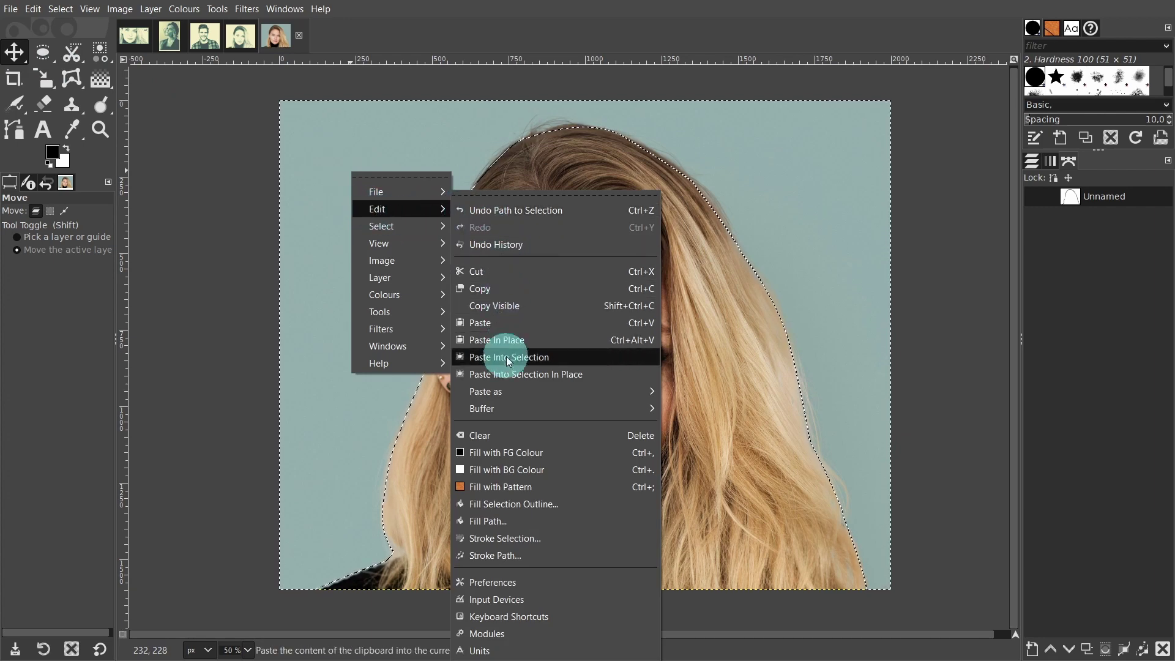
pyautogui.click(497, 436)
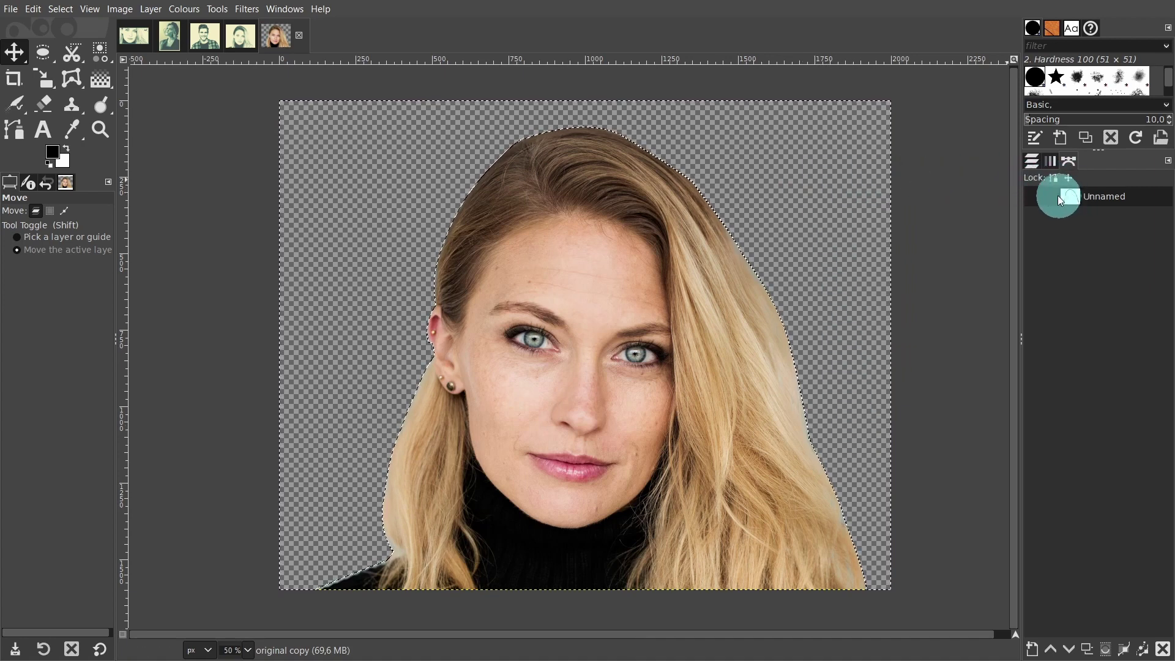
# Step: Back in the Layers list, deselect everything with Select > None
pyautogui.click(1032, 161)
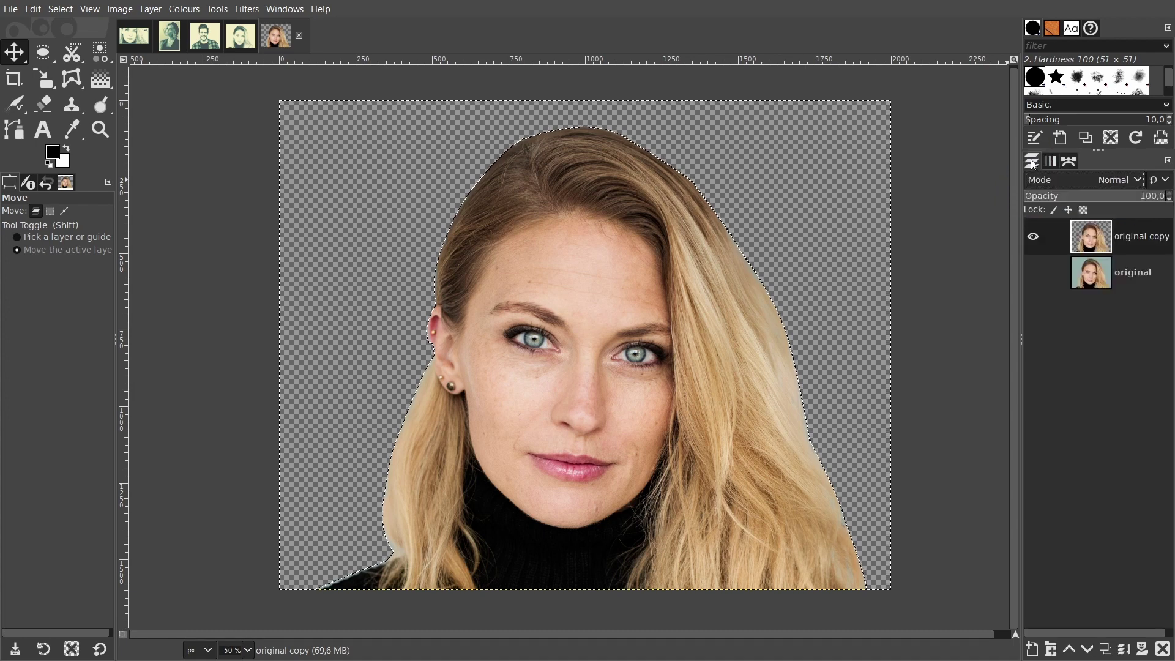
pyautogui.rightClick(772, 197)
pyautogui.moveTo(800, 252)
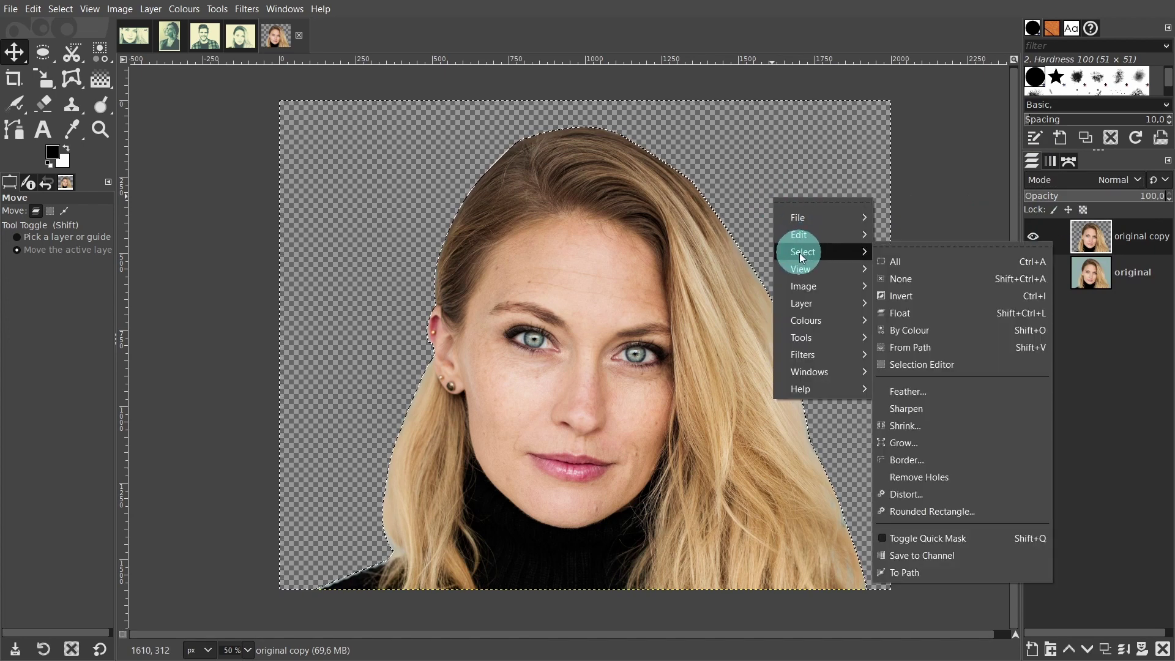
pyautogui.click(897, 279)
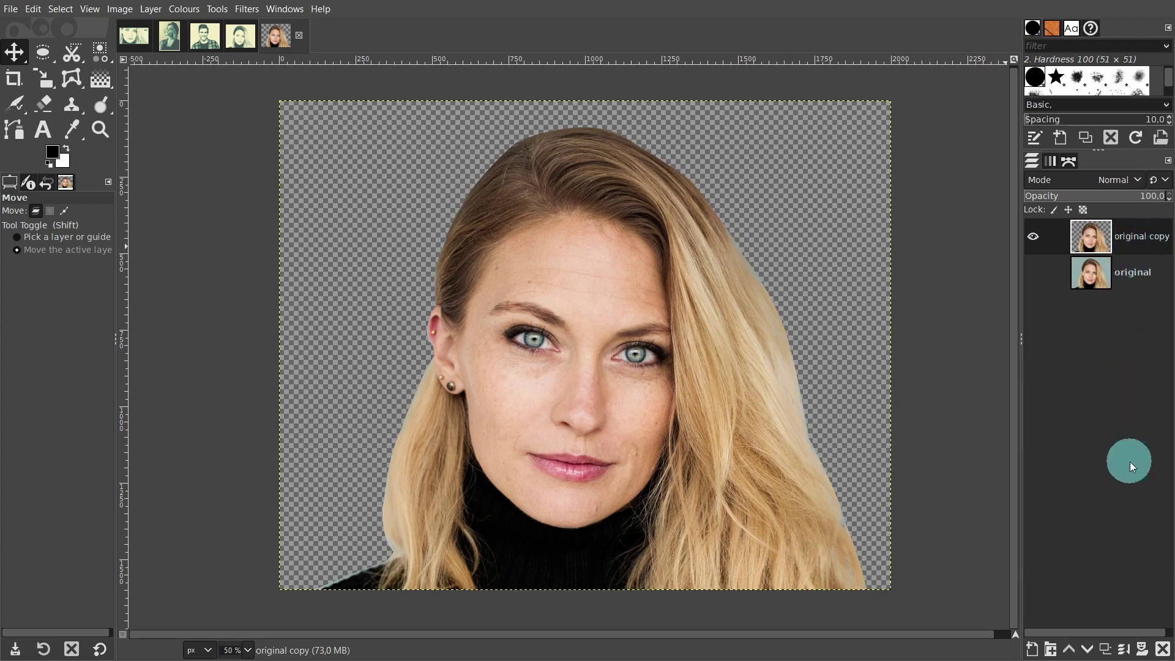
# Step: Duplicate the cut-out layer and name the copy 'back up'
pyautogui.click(1106, 649)
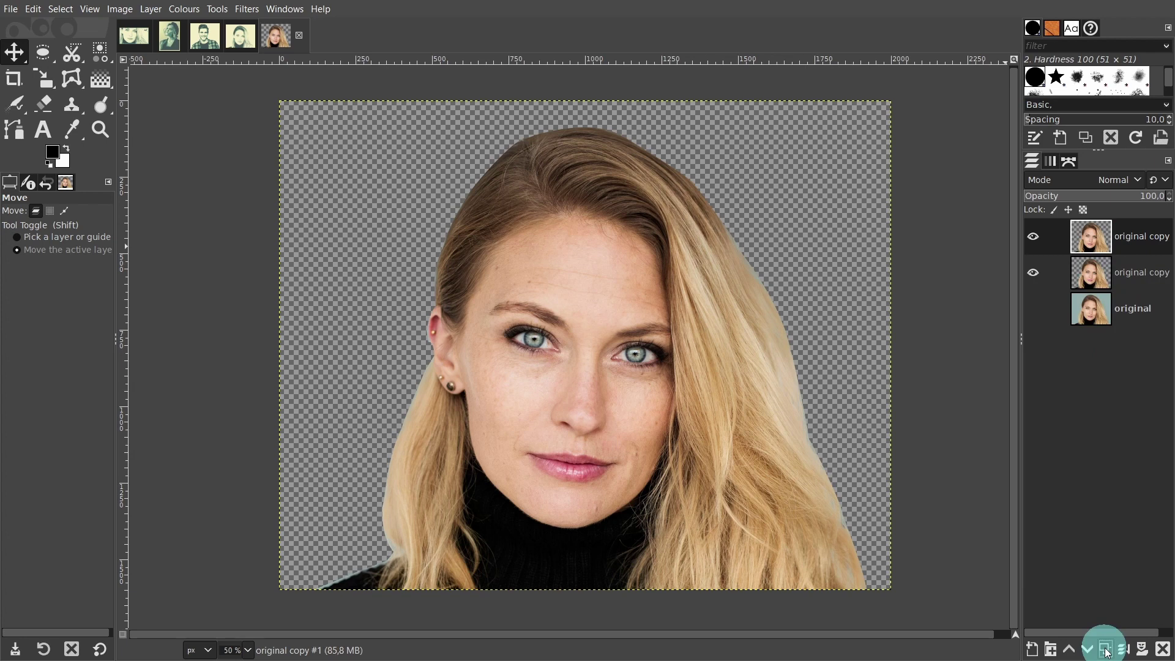
pyautogui.doubleClick(1133, 273)
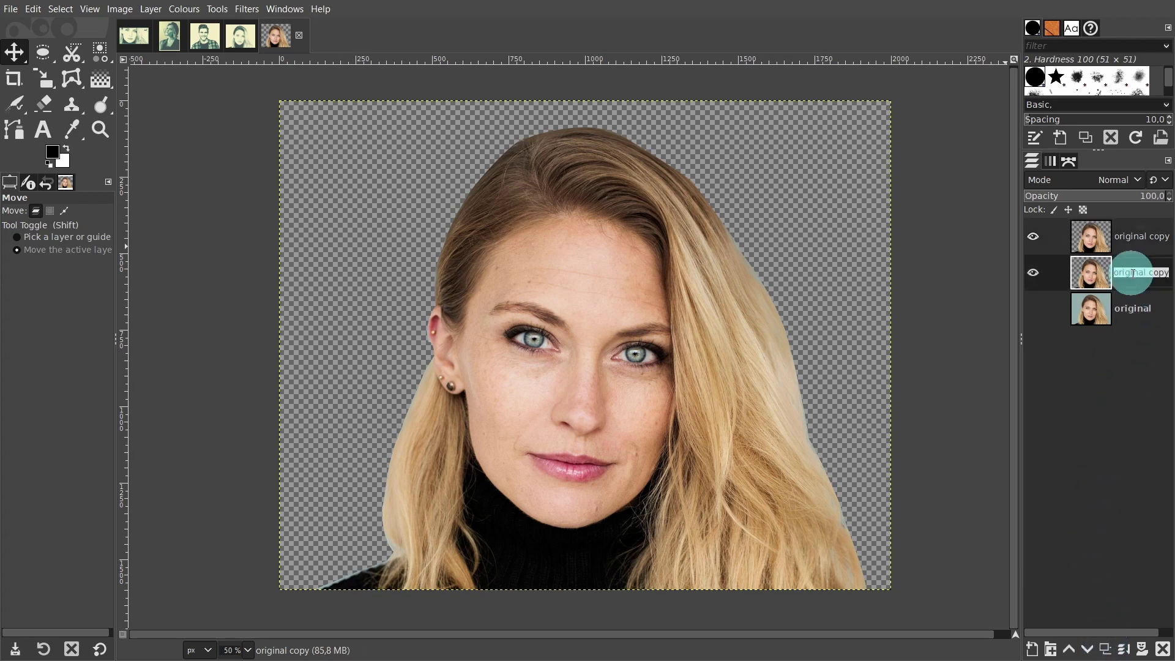
pyautogui.write('back up')
pyautogui.press('Return')
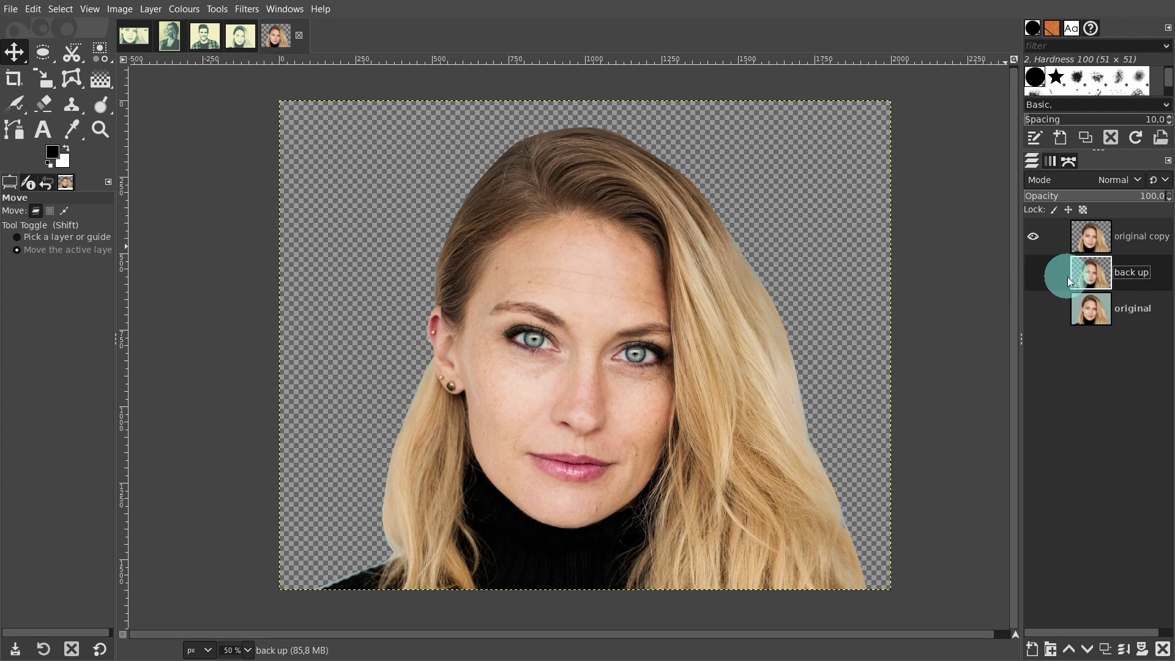
# Step: Rename the top cut-out layer to 'desaturated'
pyautogui.moveTo(1089, 279); pyautogui.dragTo(1096, 229)
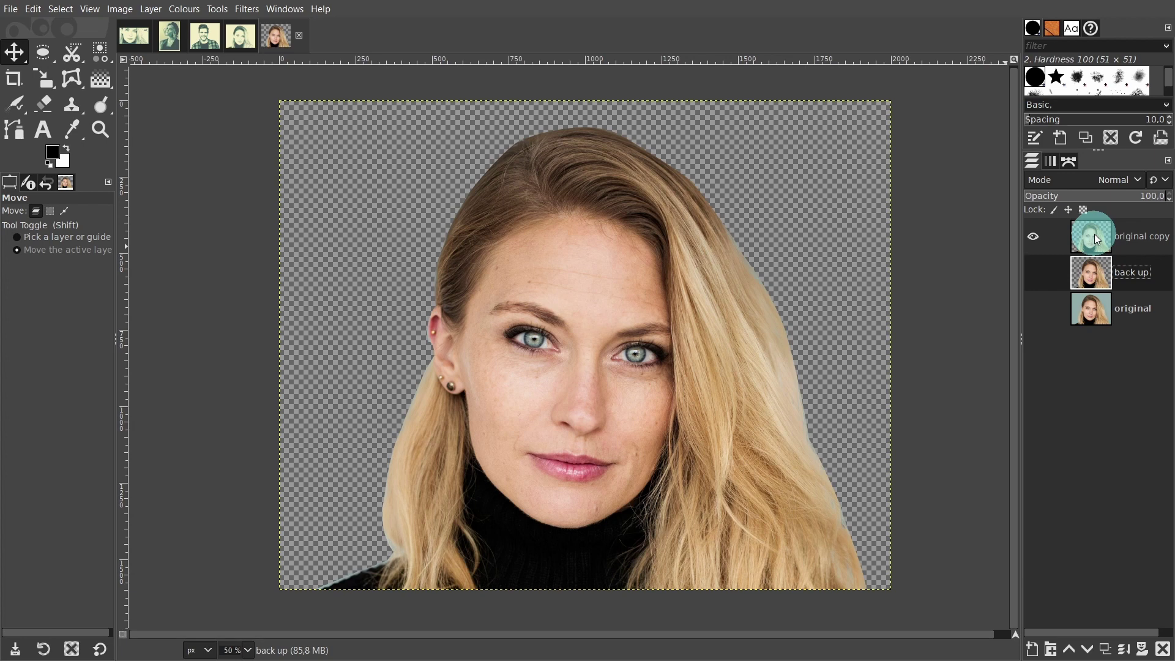
pyautogui.doubleClick(1130, 238)
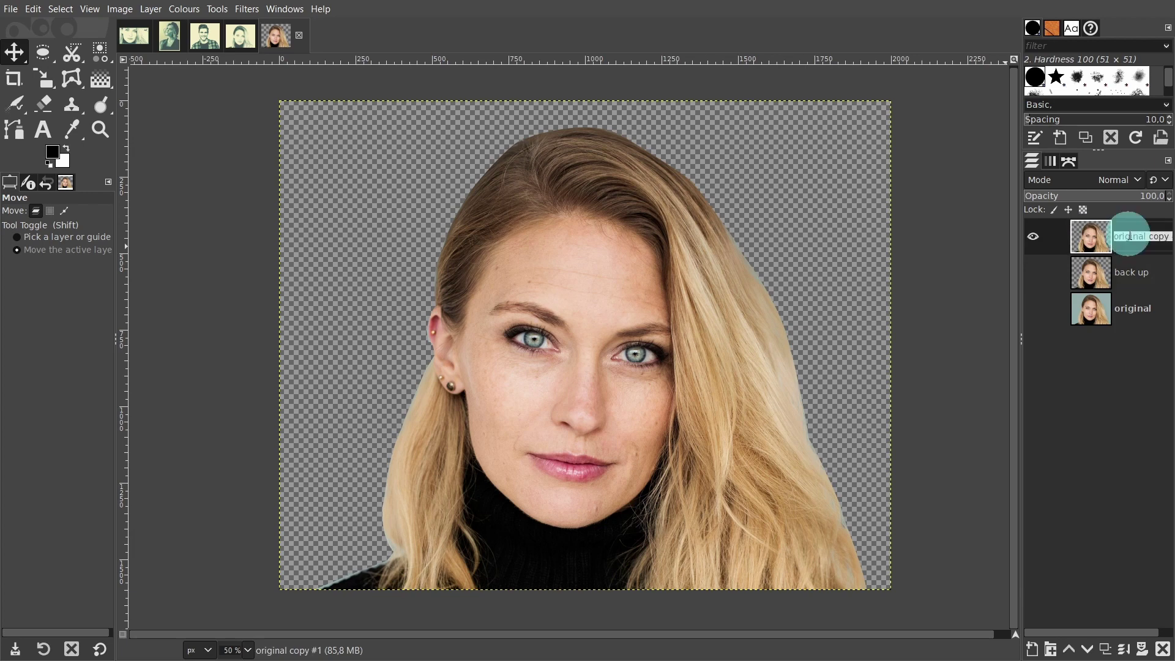
pyautogui.write('desaturated')
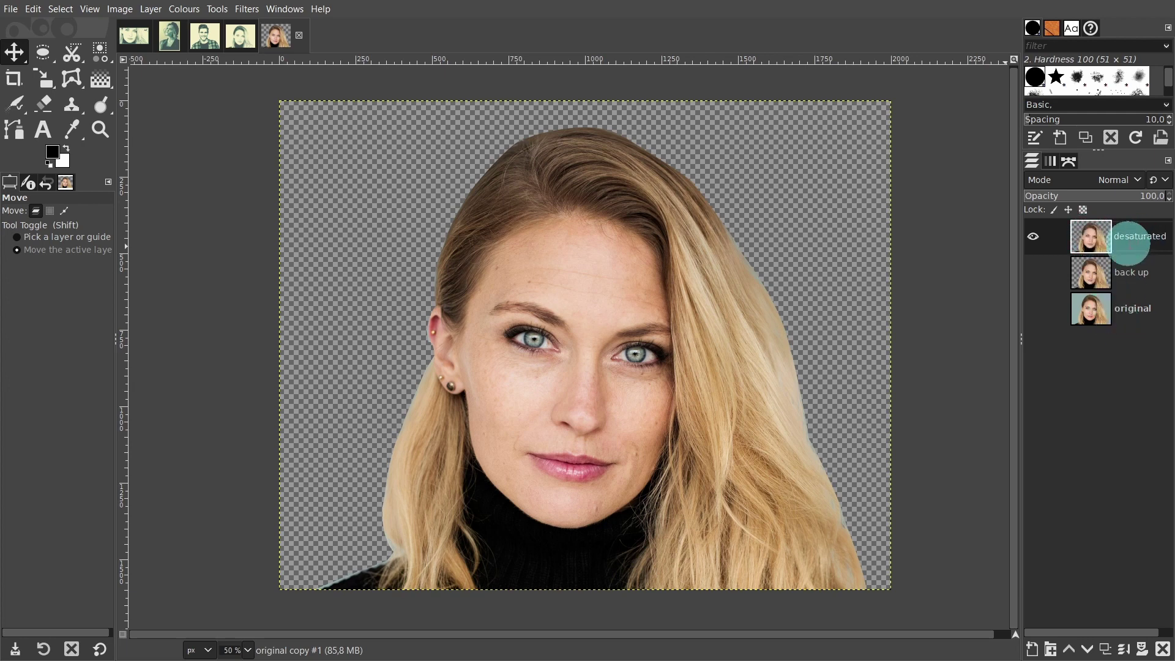
pyautogui.press('Return')
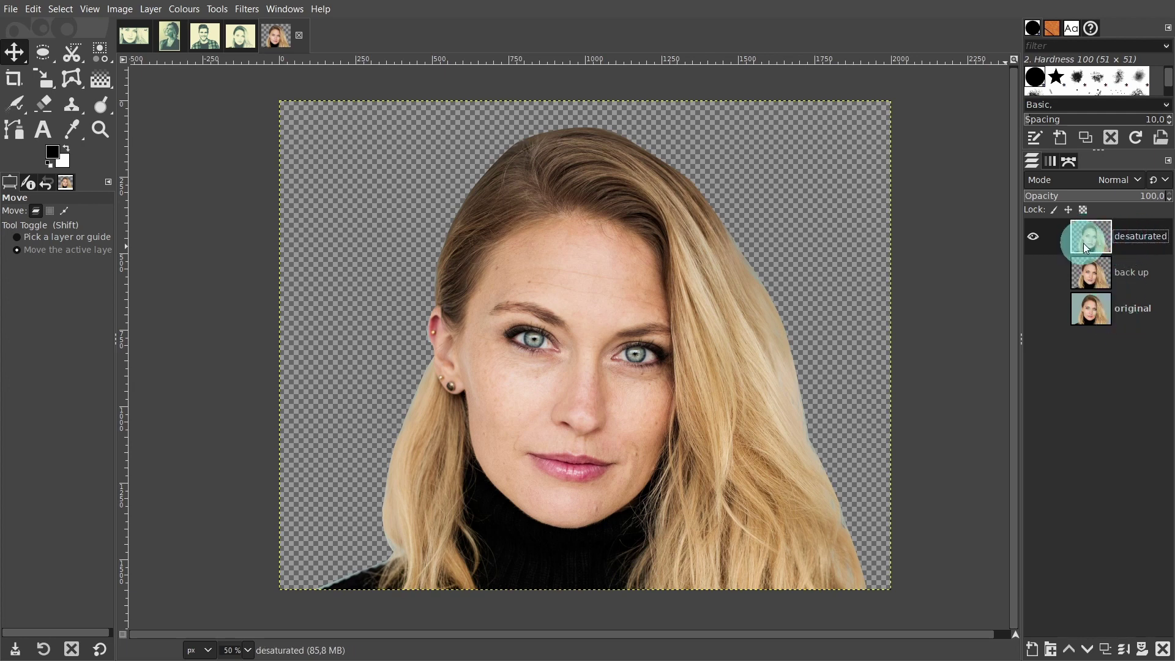
# Step: Add an empty transparent layer named 'bg' and move it just below the desaturated layer
pyautogui.click(1032, 650)
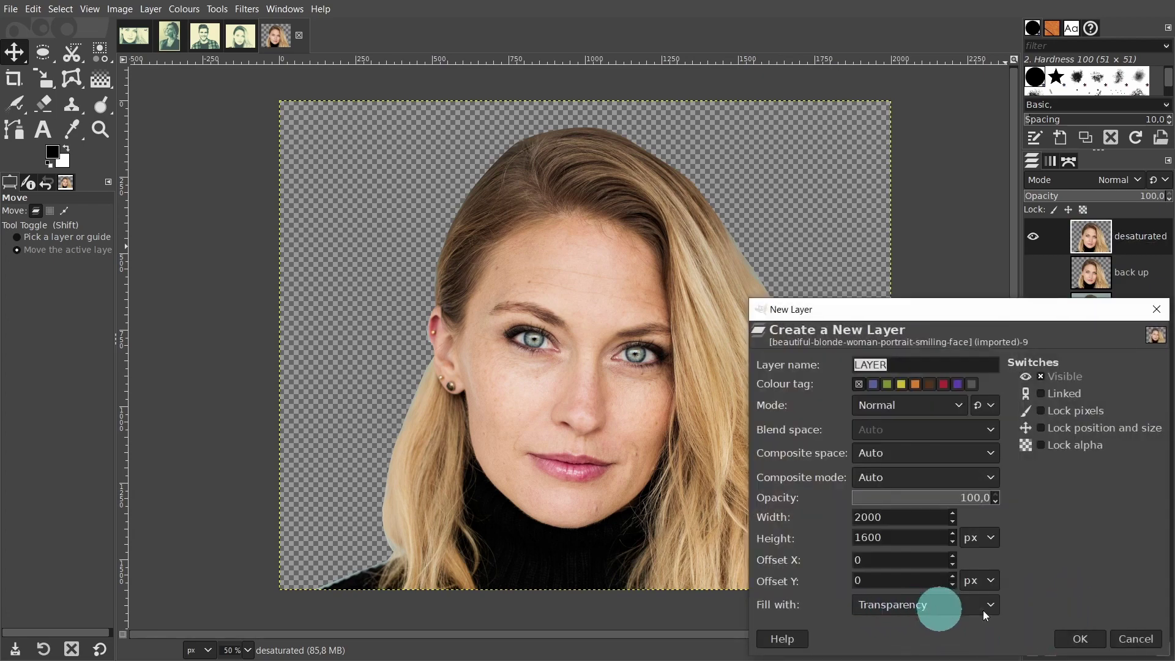
pyautogui.click(1071, 640)
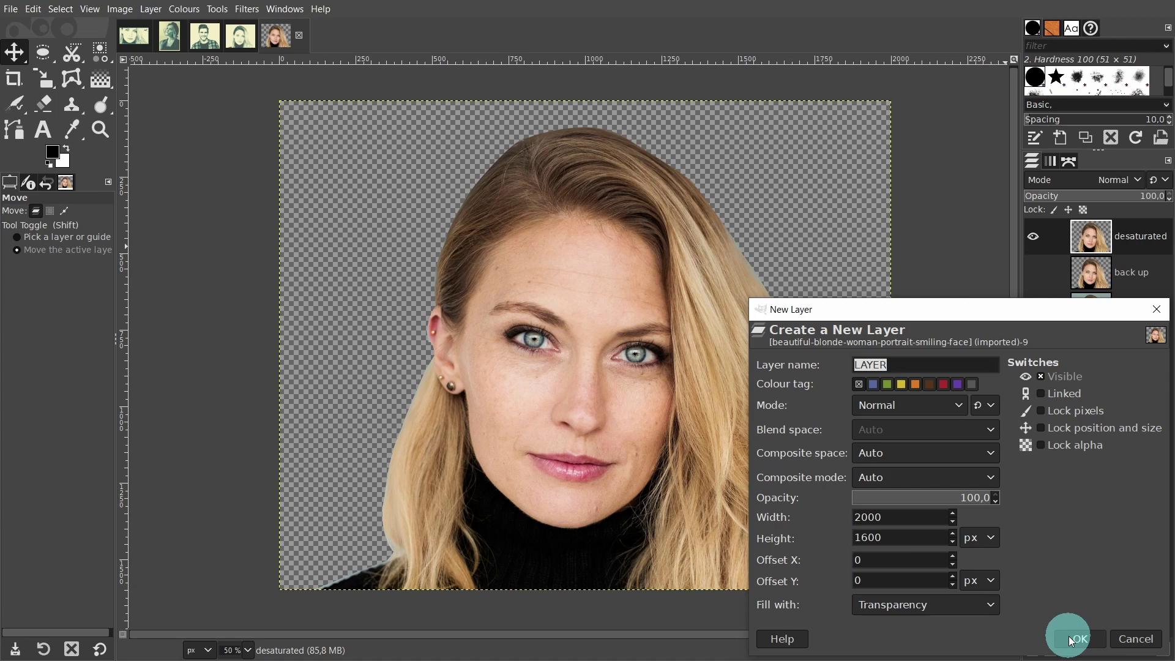
pyautogui.click(1071, 639)
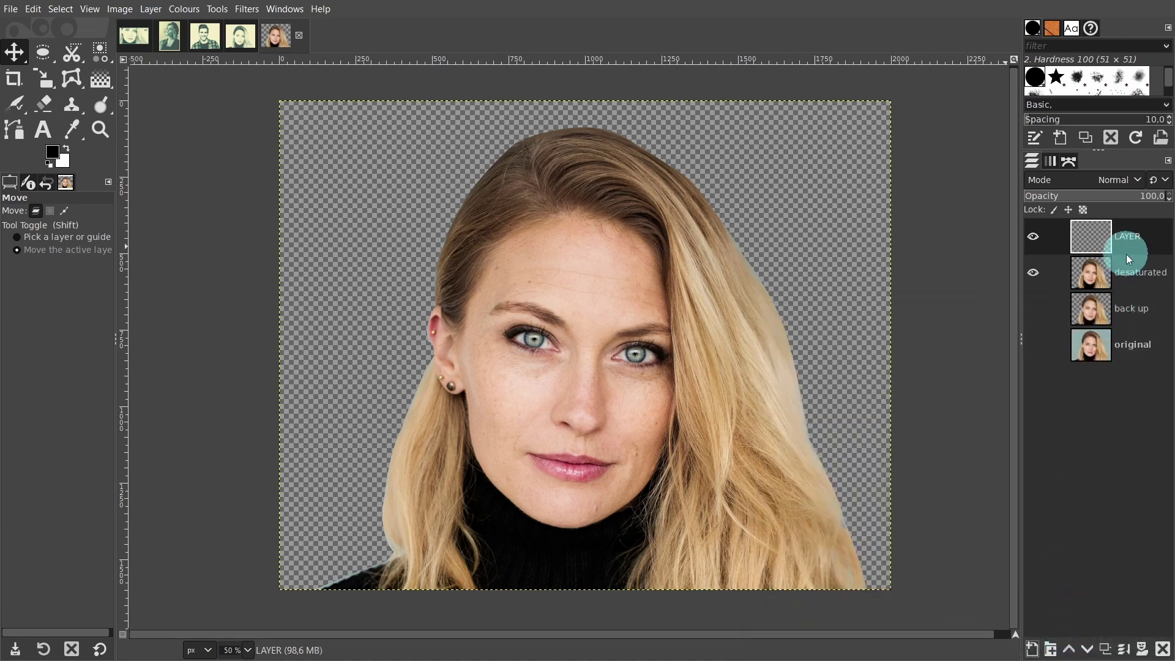
pyautogui.doubleClick(1127, 238)
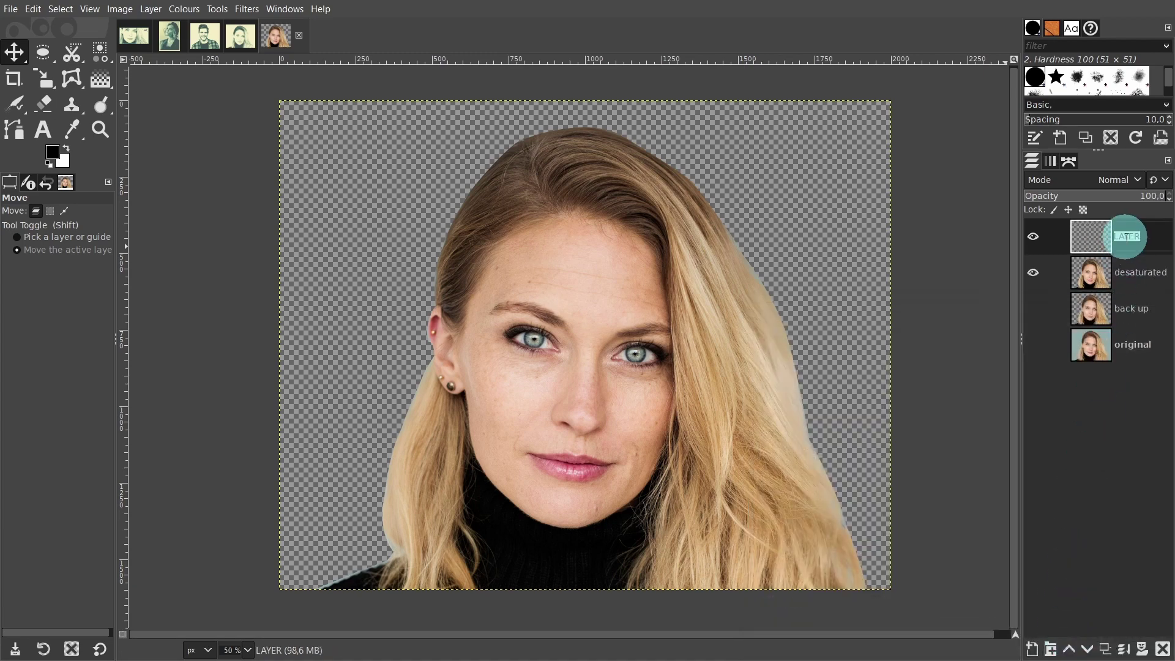
pyautogui.write('bg')
pyautogui.press('Return')
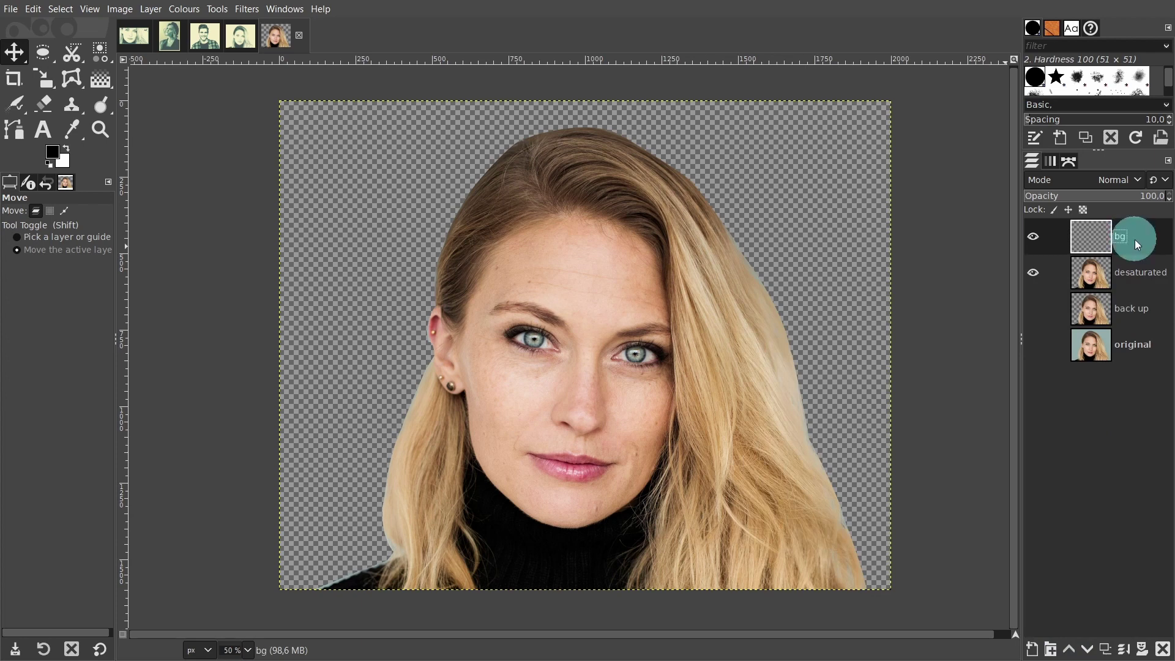
pyautogui.moveTo(1111, 238); pyautogui.dragTo(1125, 287)
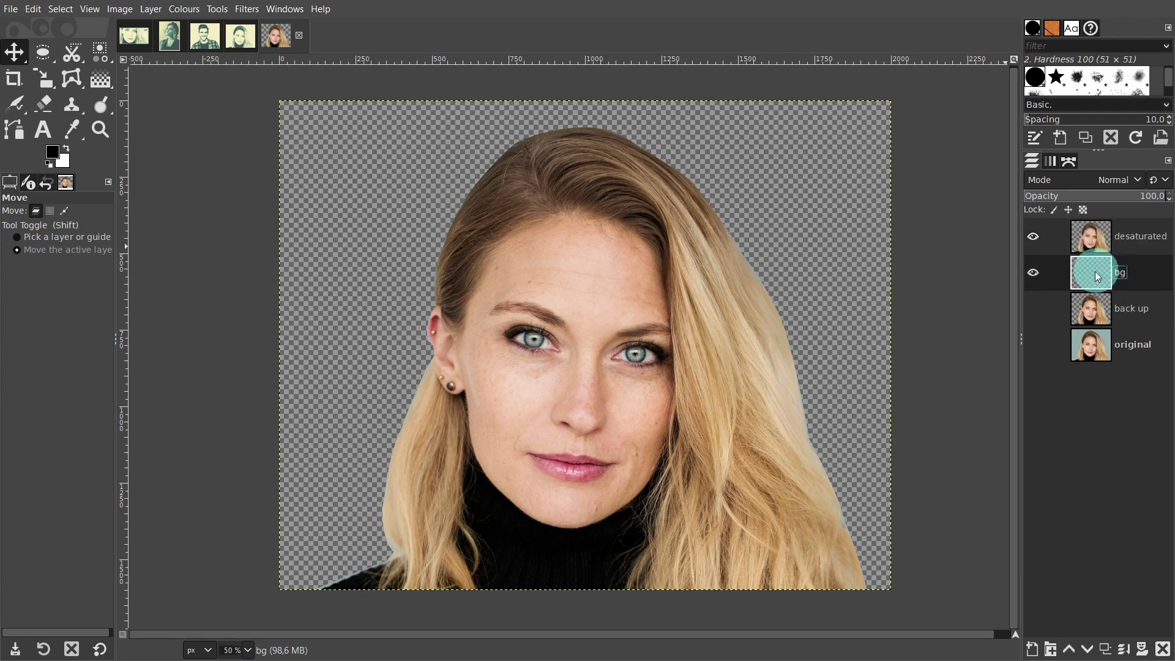
# Step: Fill the bg layer with cream f4eec5 from colour history, then reselect the desaturated layer
pyautogui.click(53, 153)
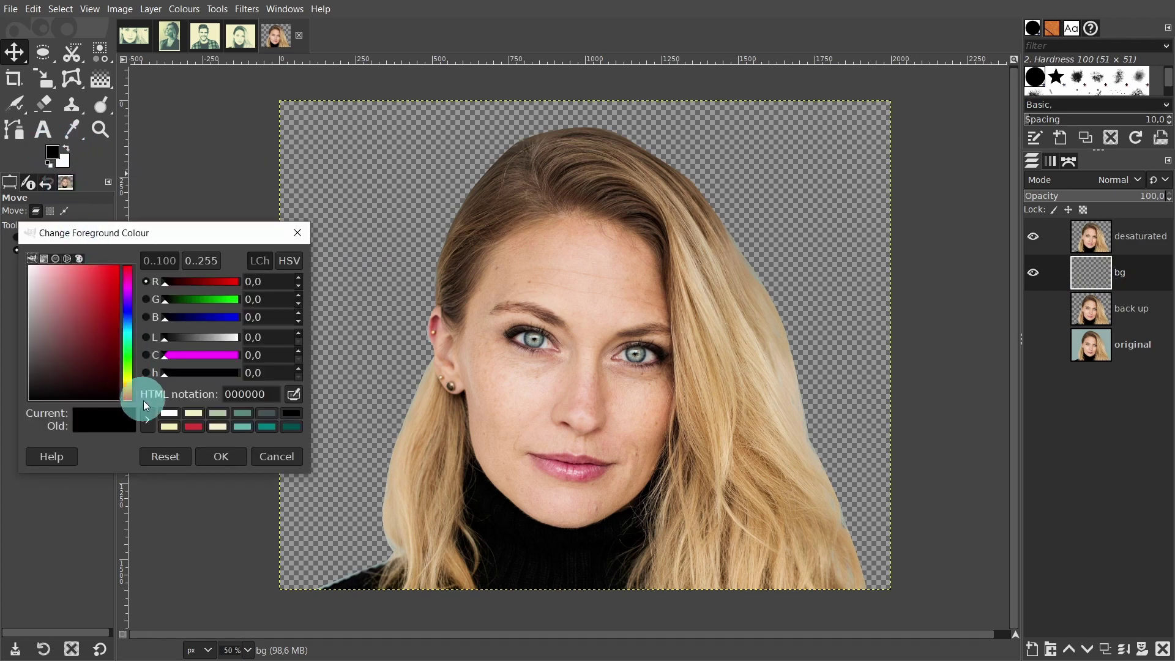
pyautogui.click(193, 415)
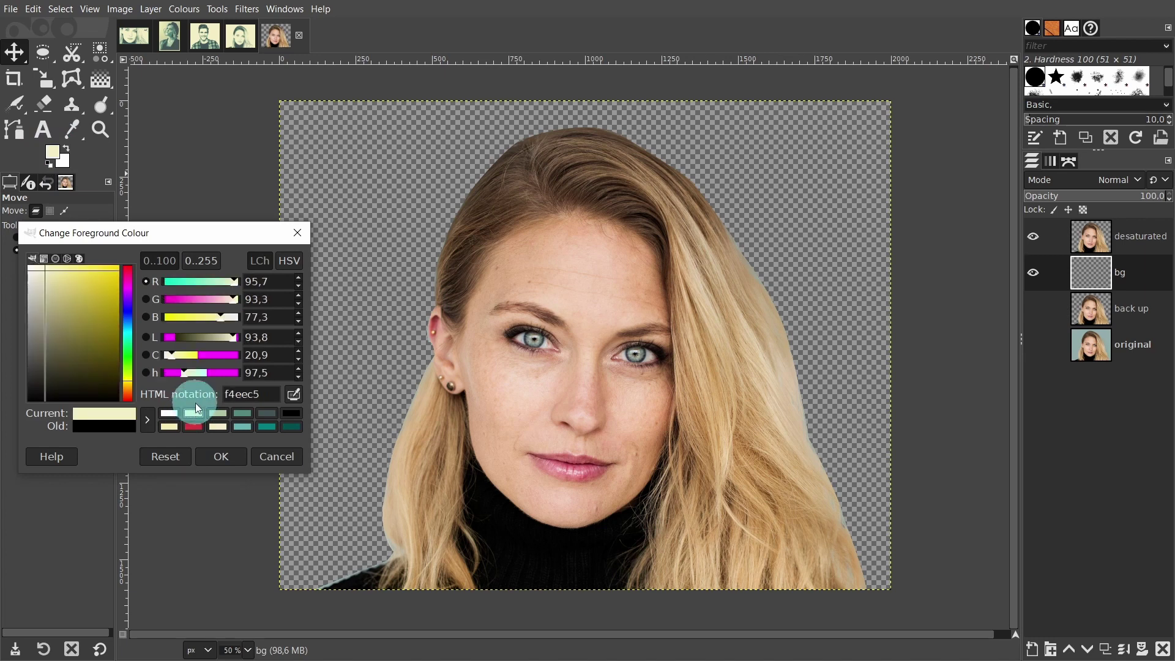
pyautogui.moveTo(262, 394); pyautogui.dragTo(217, 393)
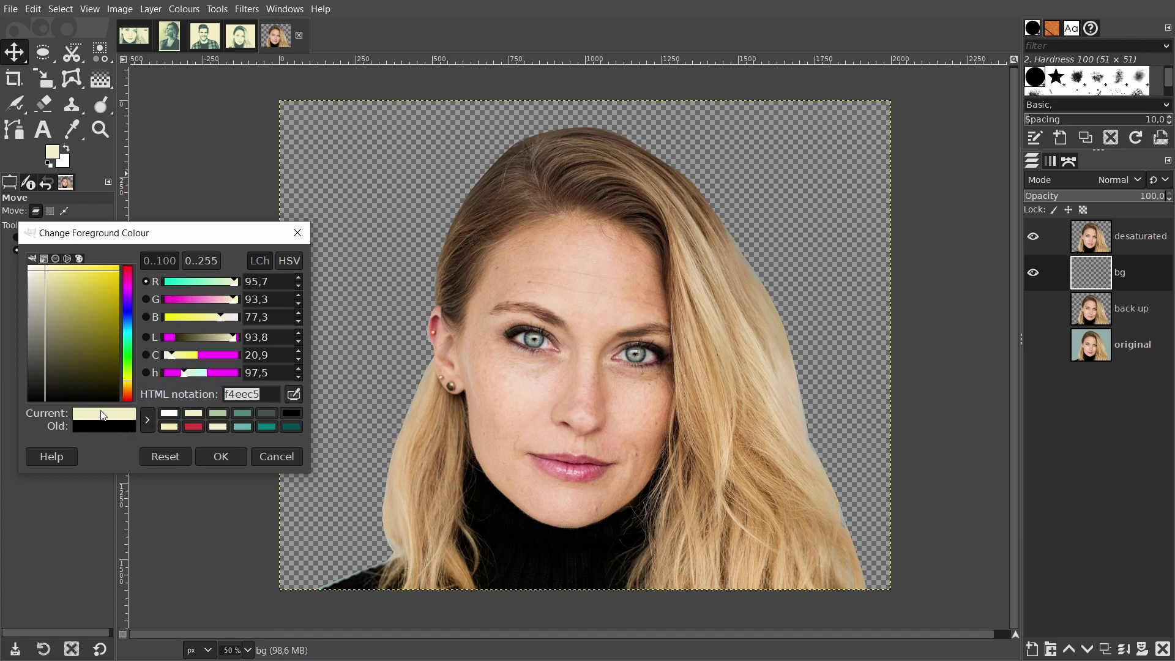
pyautogui.moveTo(104, 413); pyautogui.dragTo(408, 233)
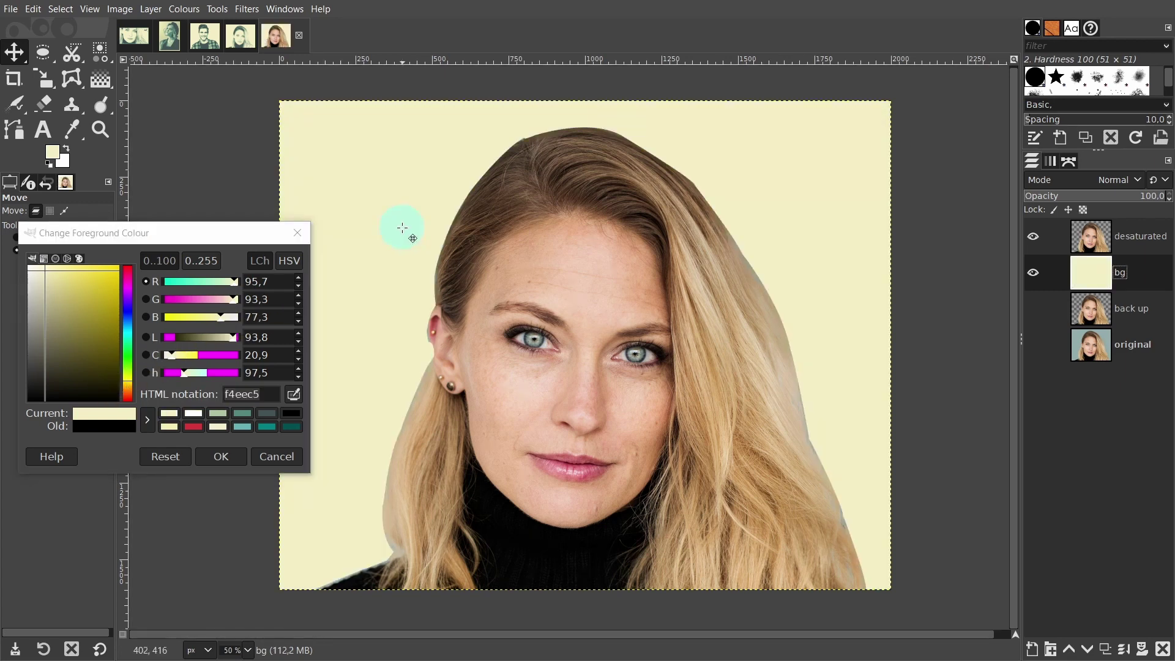
pyautogui.click(299, 233)
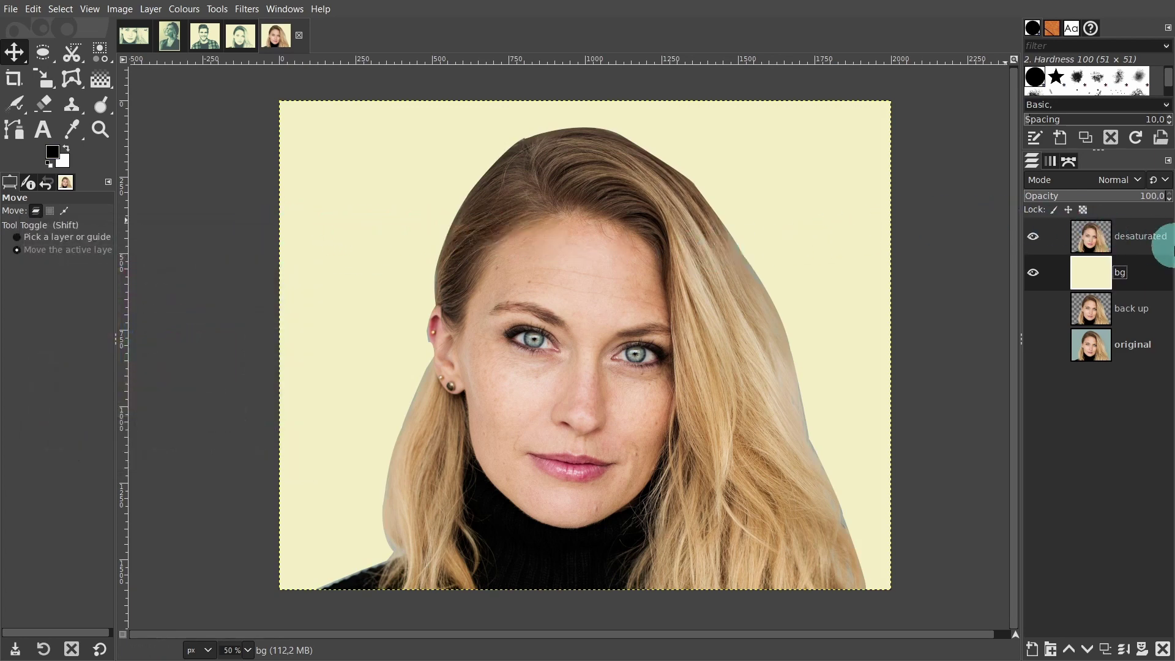
pyautogui.click(1137, 237)
pyautogui.click(1133, 235)
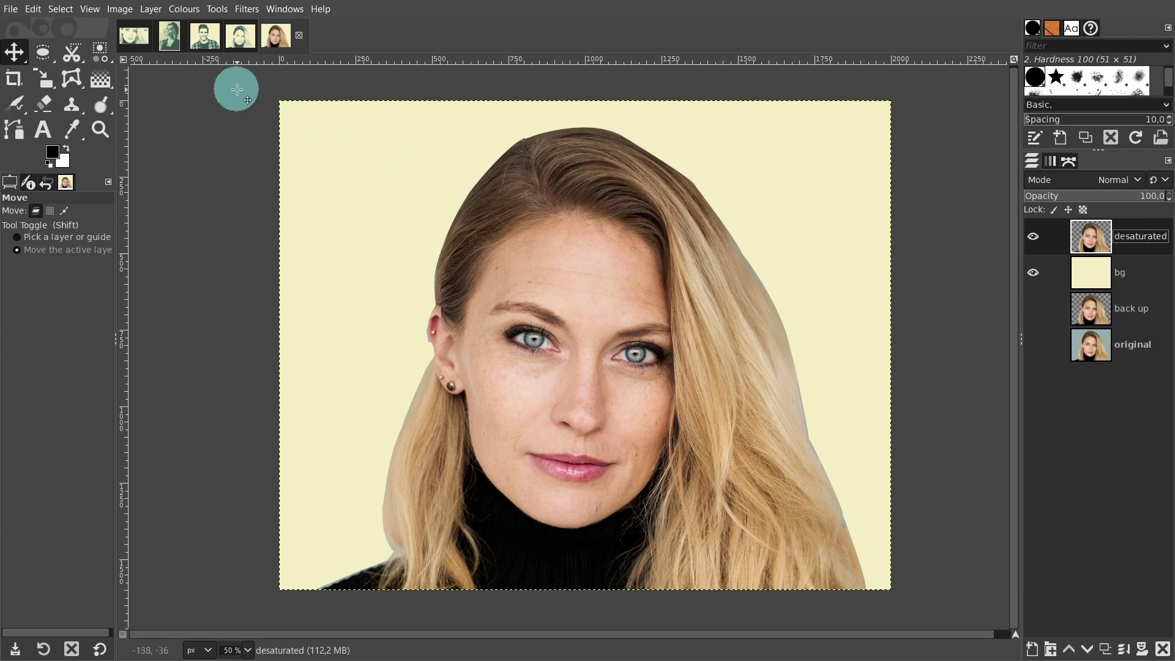
# Step: Apply a Brightness-Contrast preview to the desaturated portrait with brightness 26 and contrast 77
pyautogui.click(181, 9)
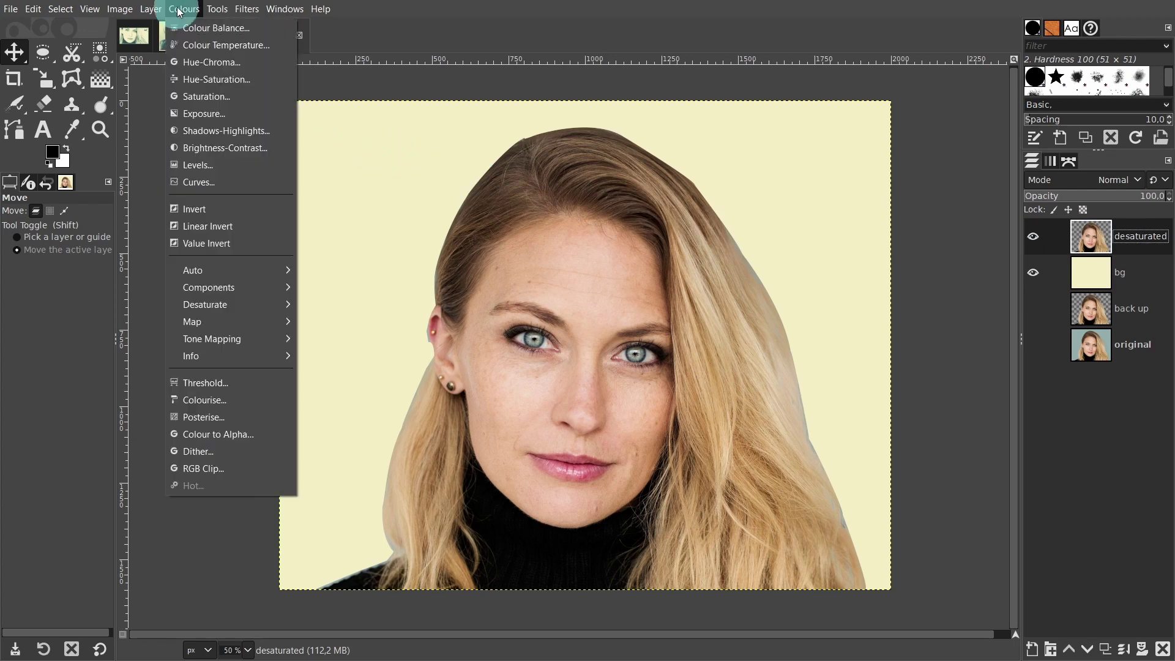
pyautogui.click(206, 150)
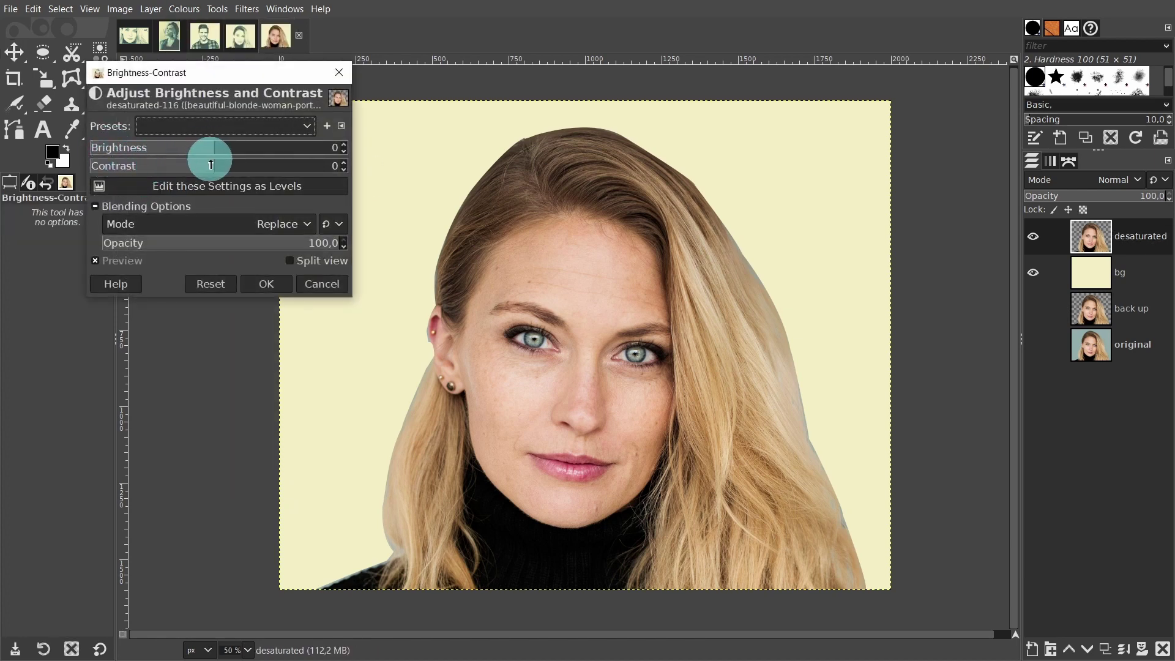
pyautogui.moveTo(212, 166); pyautogui.dragTo(355, 160)
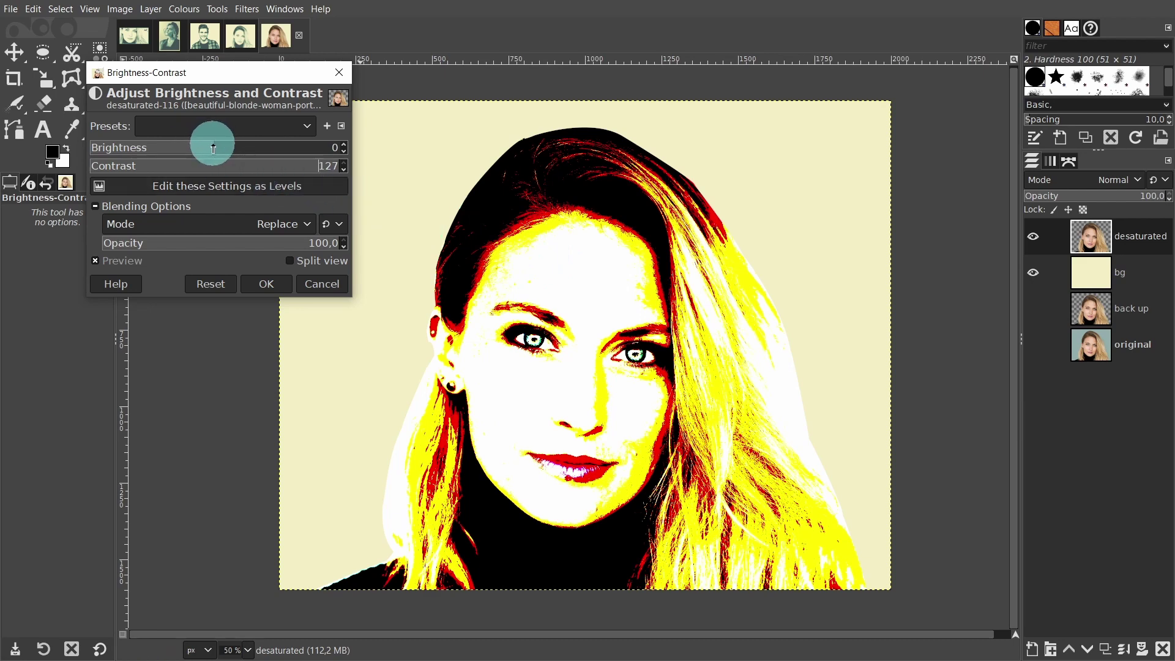
pyautogui.moveTo(213, 148); pyautogui.dragTo(240, 148)
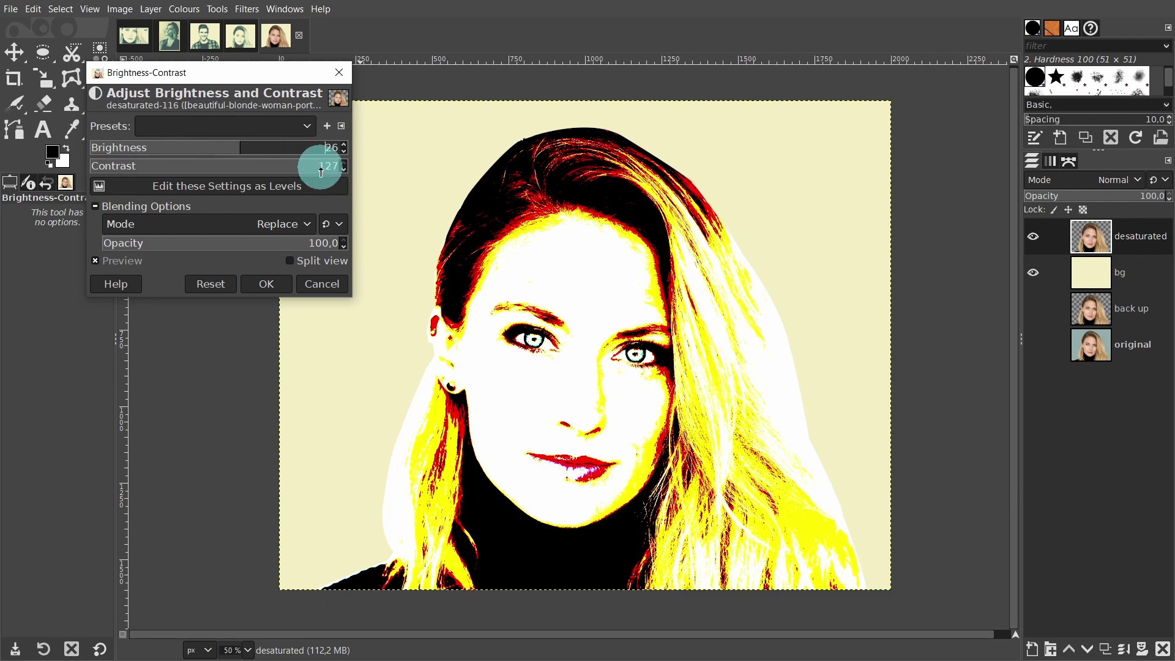
pyautogui.moveTo(336, 166); pyautogui.dragTo(291, 166)
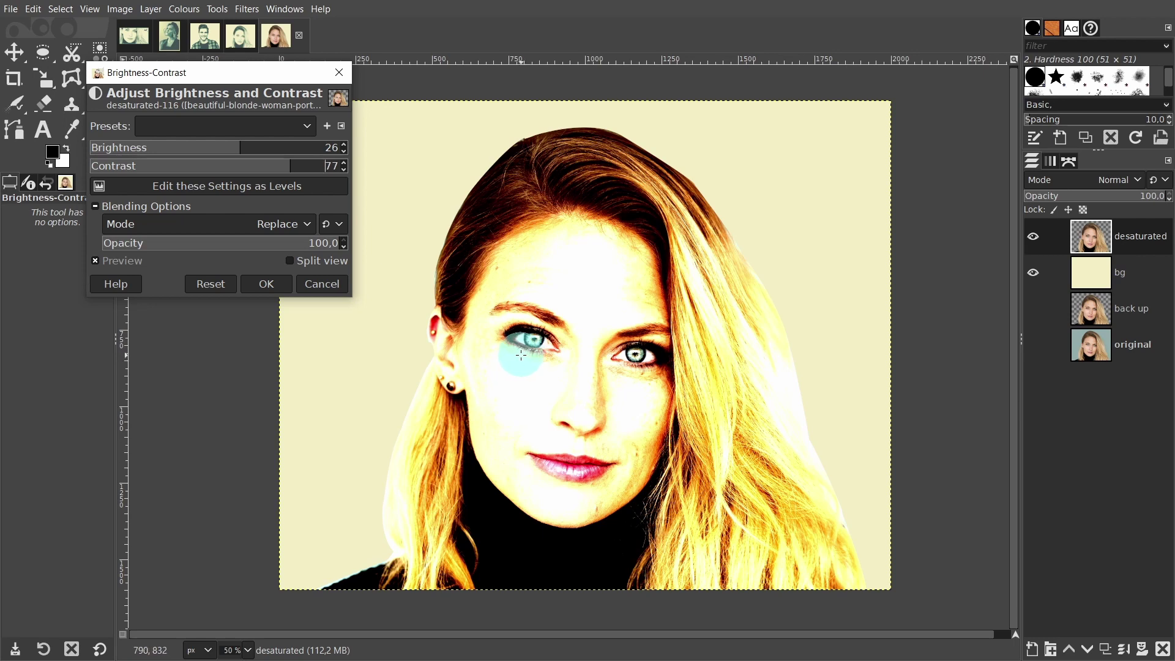
# Step: Convert the adjustment to Levels, set input black to 64 and white to 171, and apply
pyautogui.click(182, 185)
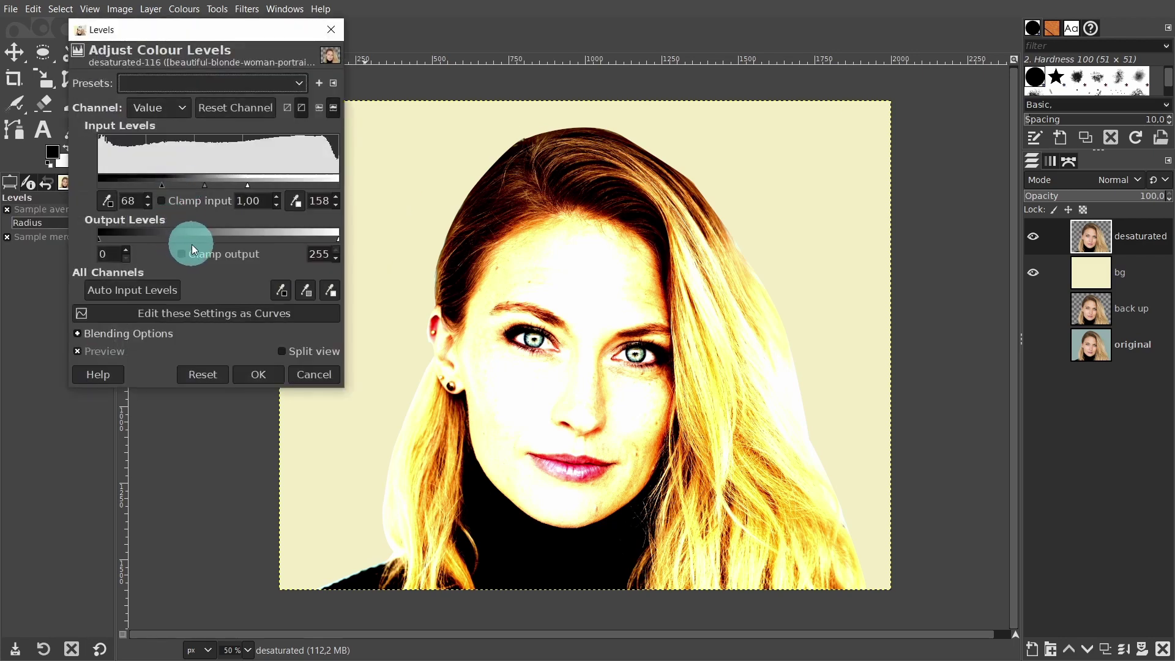
pyautogui.click(160, 185)
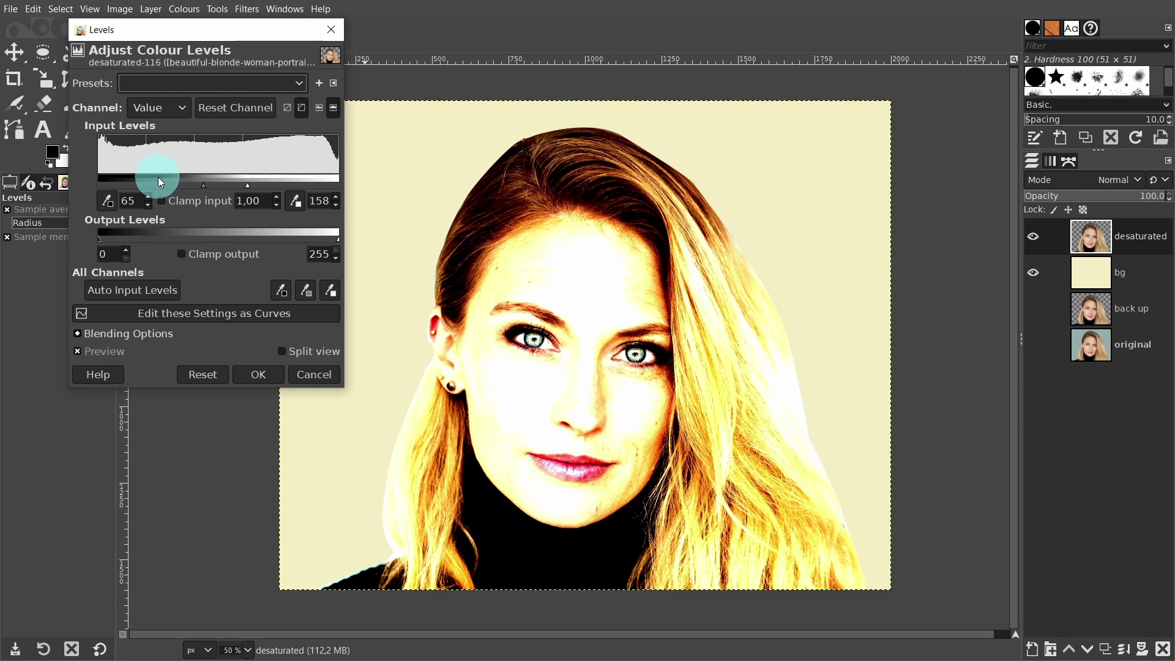
pyautogui.moveTo(158, 178); pyautogui.dragTo(156, 177)
pyautogui.click(157, 176)
pyautogui.moveTo(248, 184); pyautogui.dragTo(258, 185)
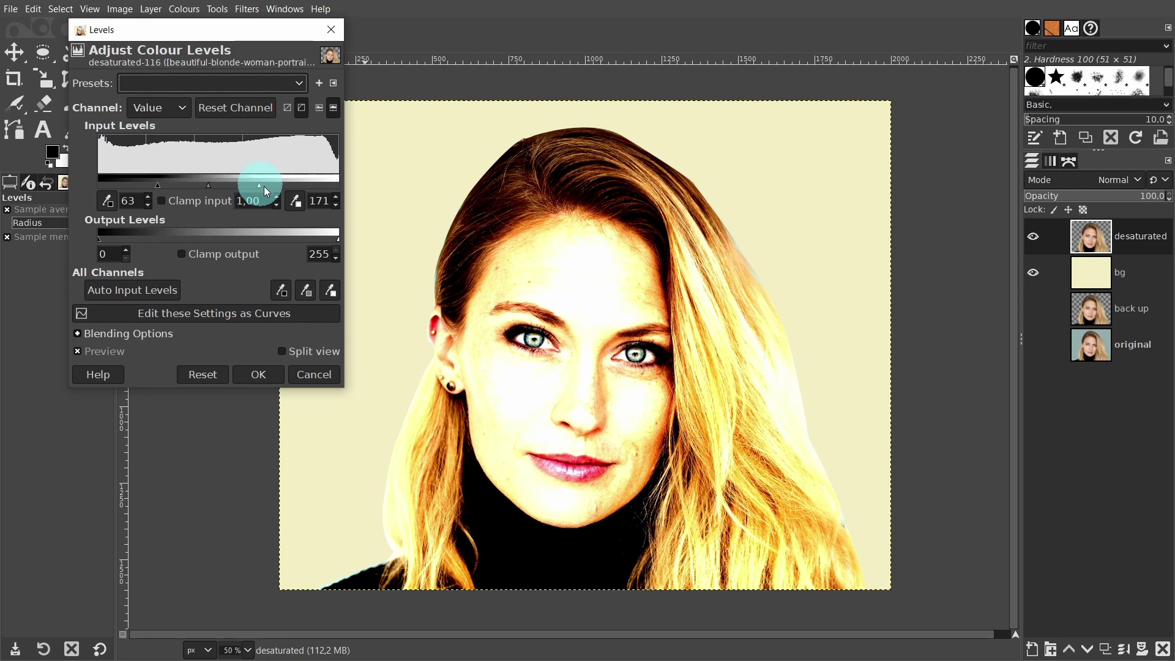
pyautogui.click(334, 196)
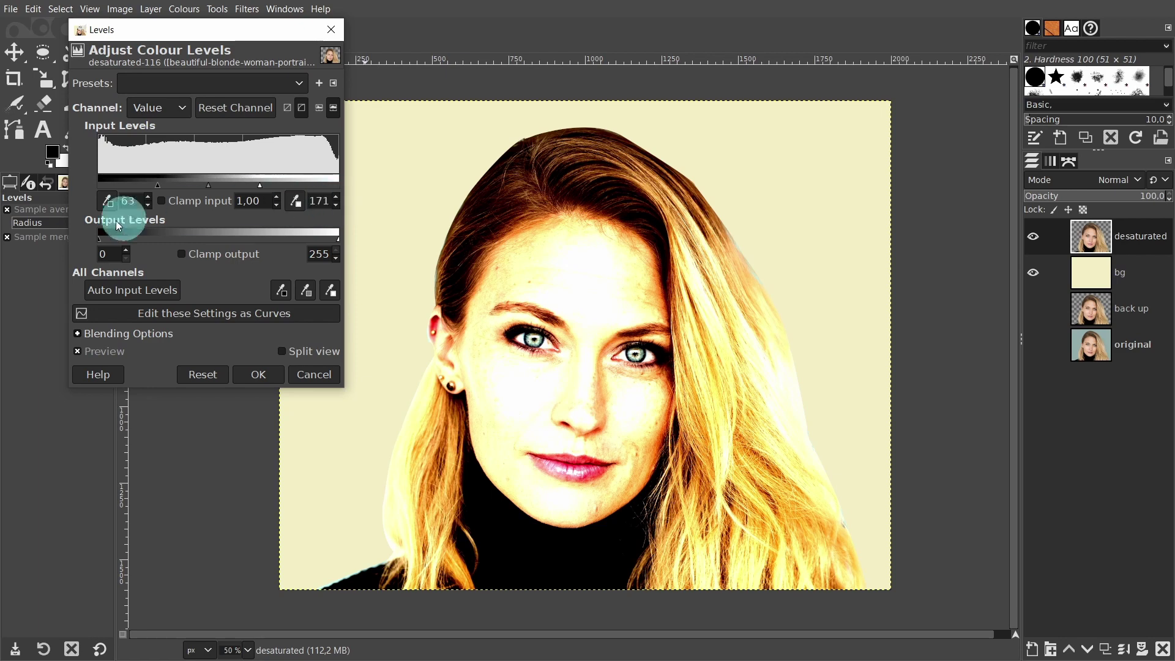
pyautogui.click(147, 197)
pyautogui.click(145, 195)
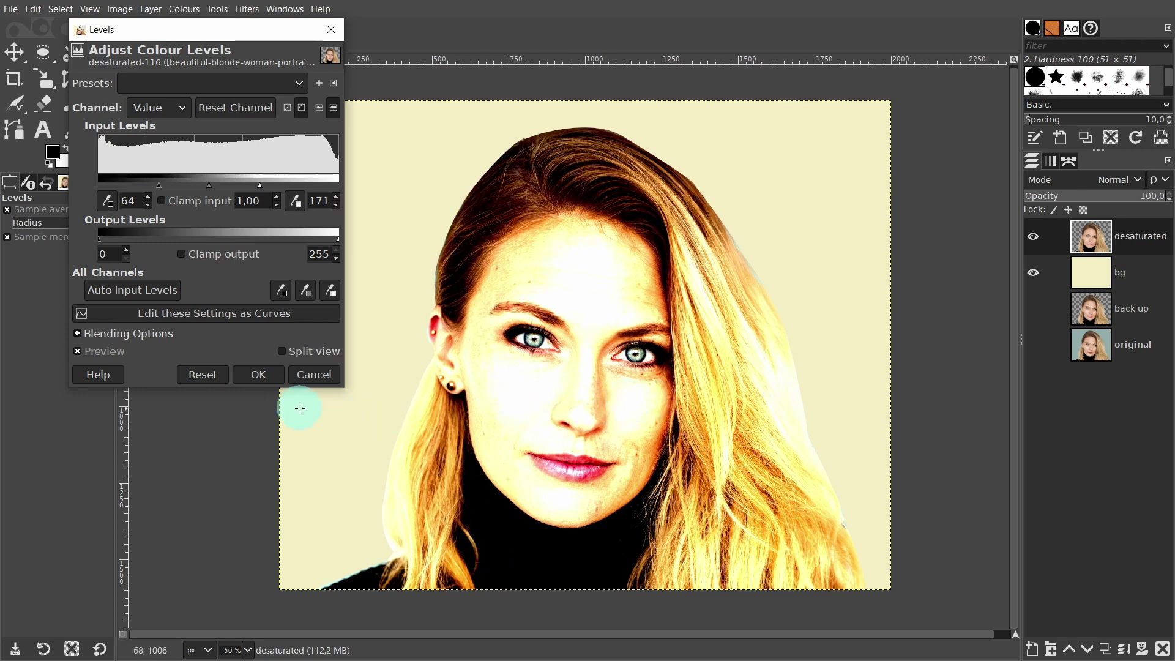
pyautogui.click(256, 375)
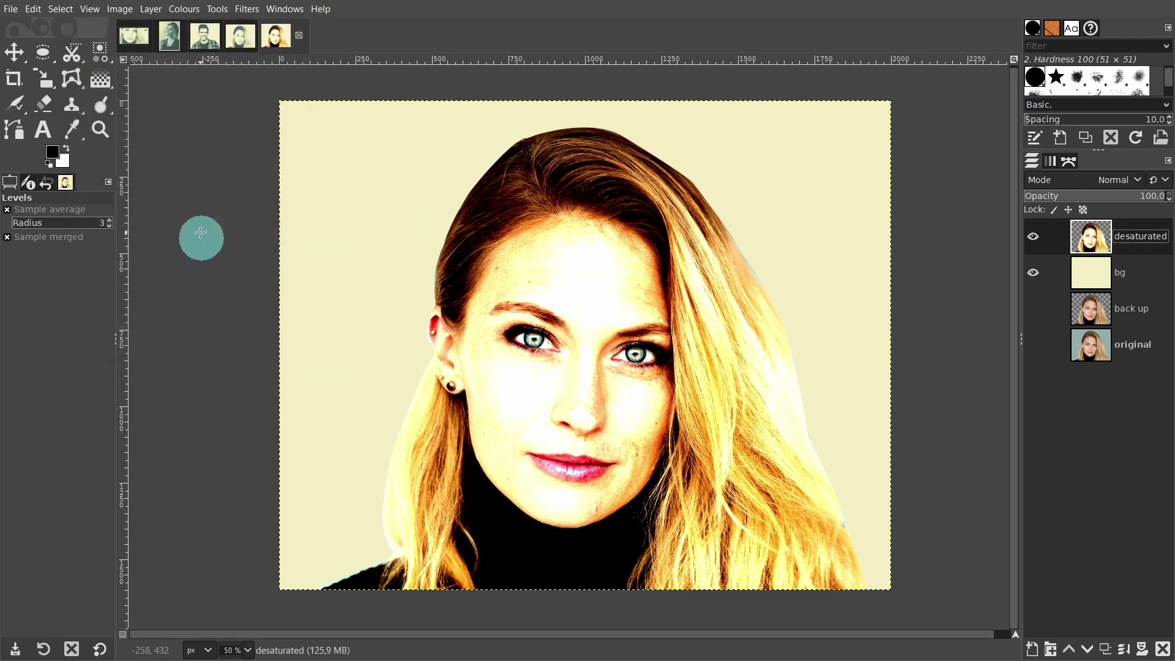
# Step: Desaturate the portrait layer to greyscale
pyautogui.click(177, 10)
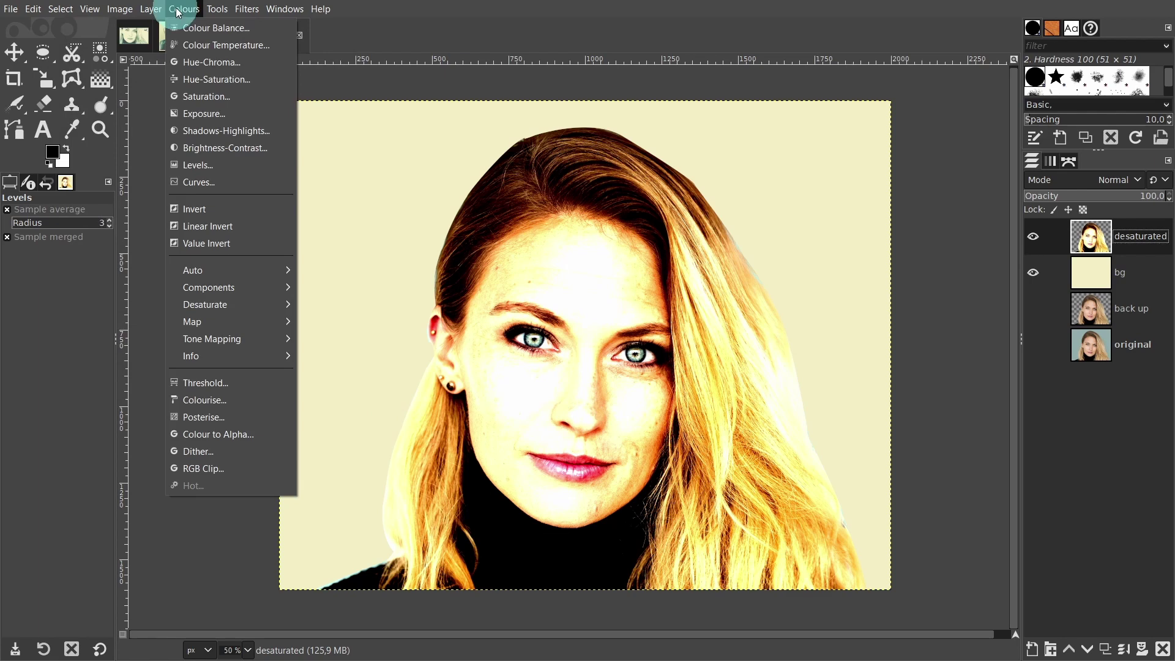
pyautogui.moveTo(219, 304)
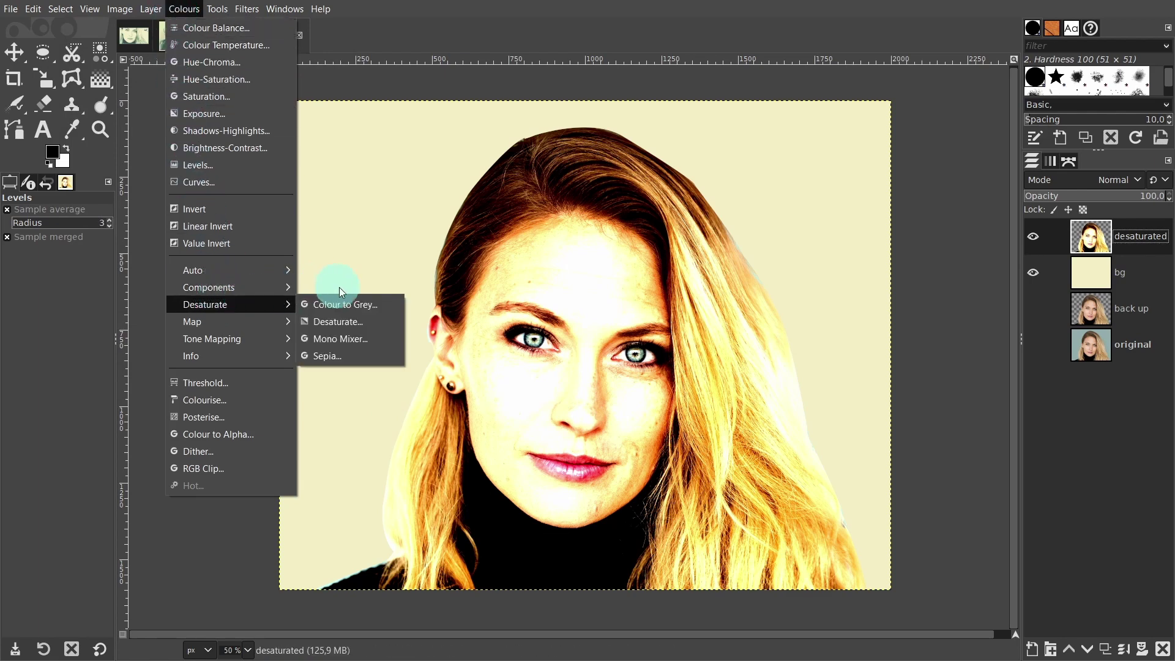
pyautogui.click(335, 324)
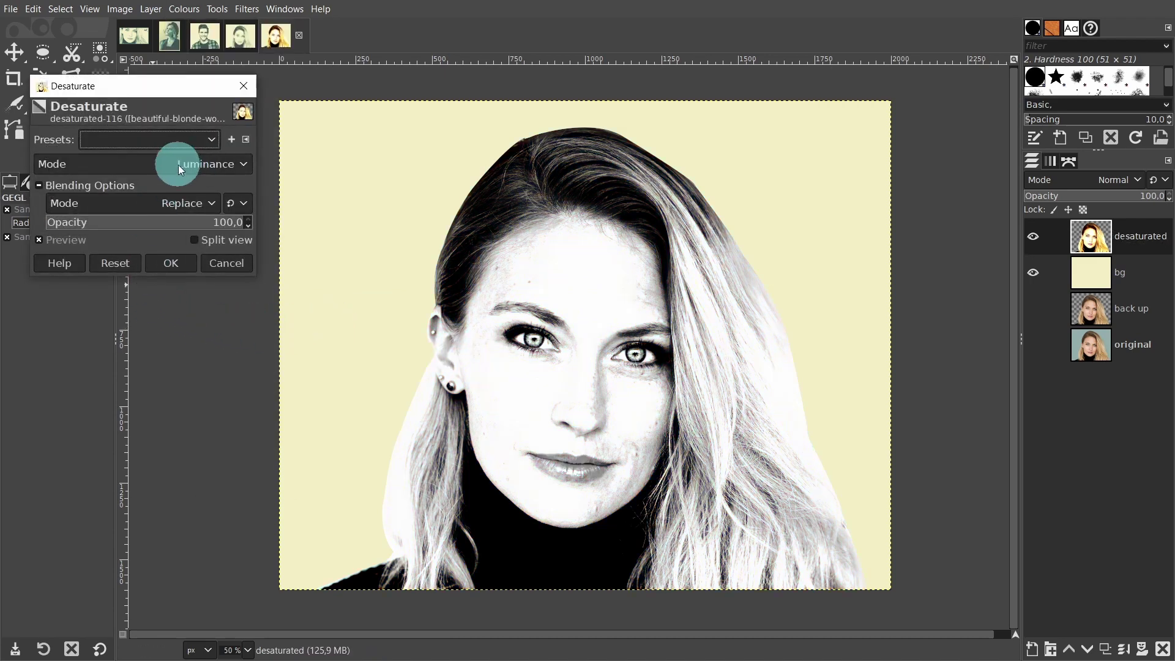
pyautogui.click(170, 263)
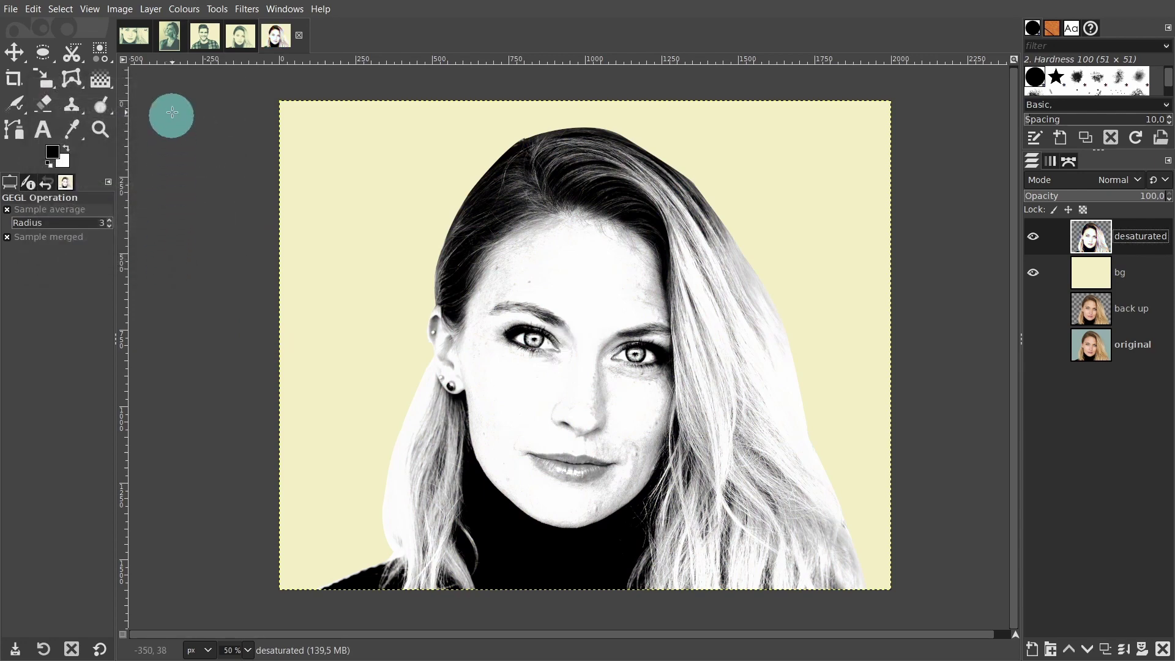
# Step: Posterise the portrait to 4 levels
pyautogui.click(183, 9)
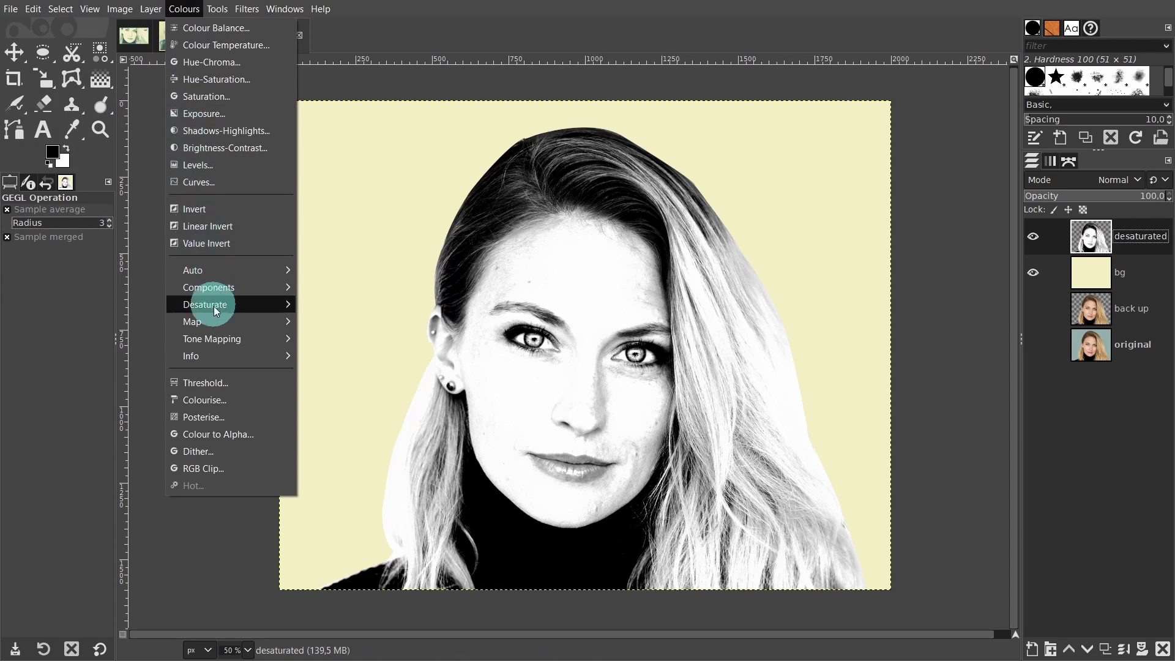
pyautogui.click(228, 416)
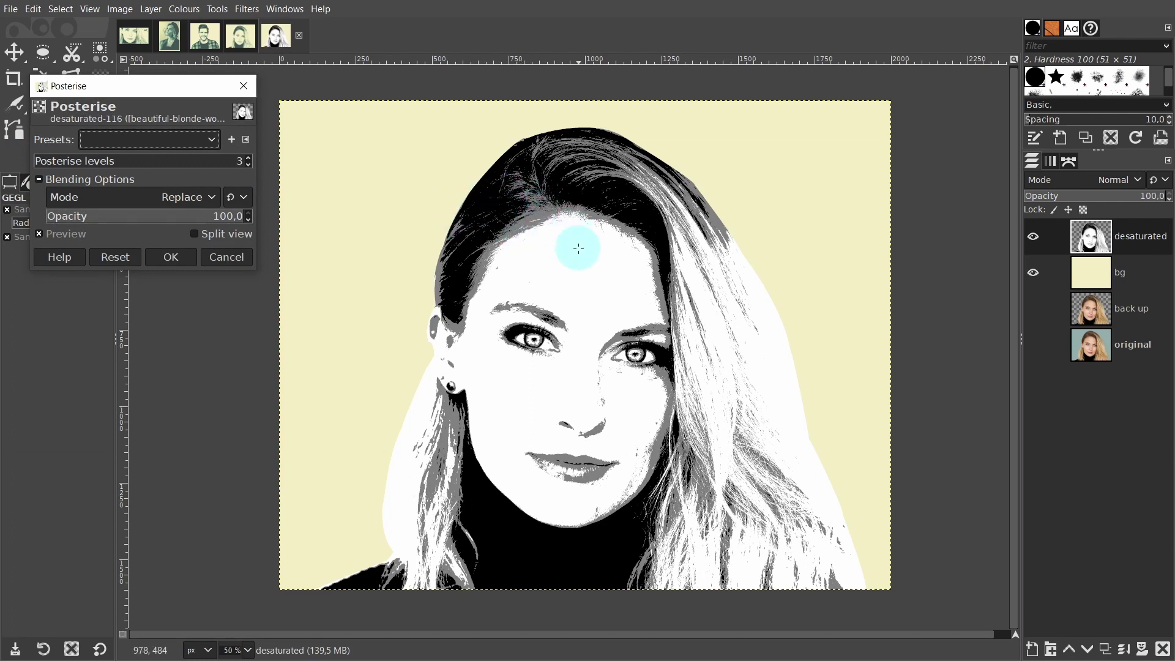
pyautogui.click(247, 157)
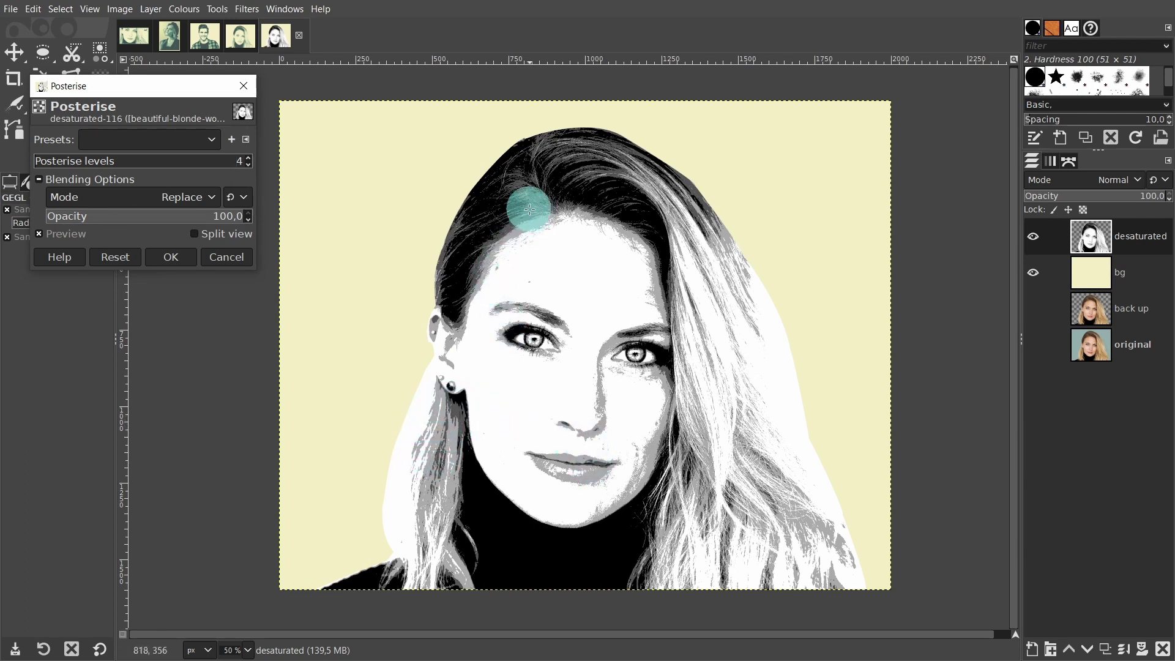
pyautogui.click(170, 258)
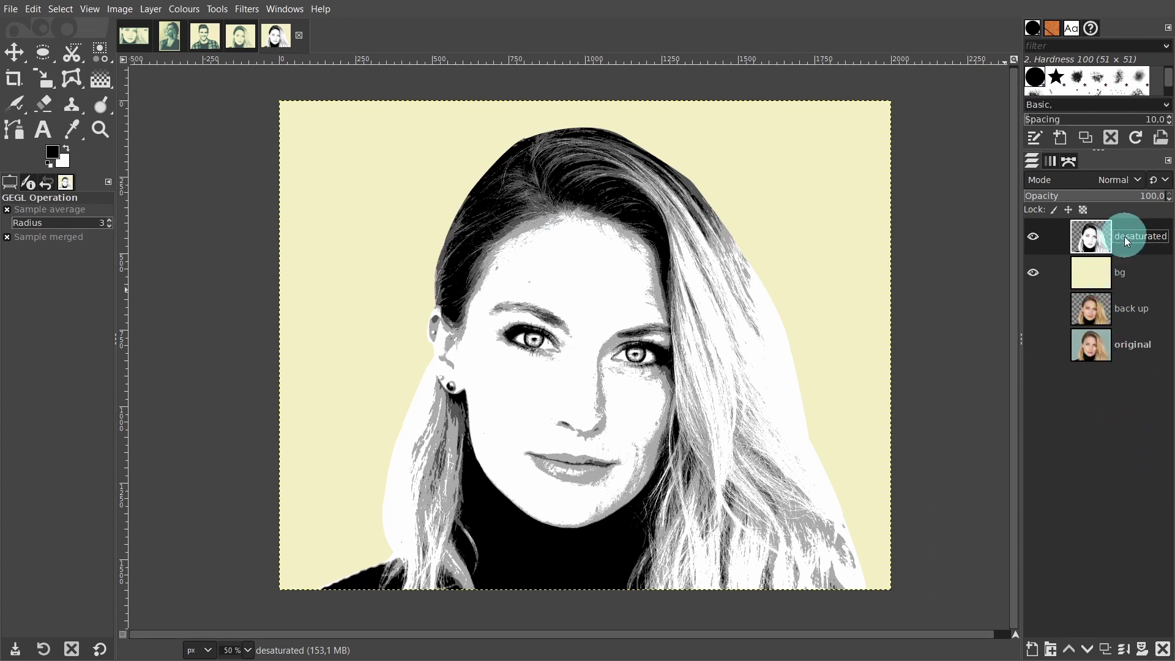
# Step: Make four copies of the posterised portrait layer and hide the lower copies
pyautogui.click(1105, 650)
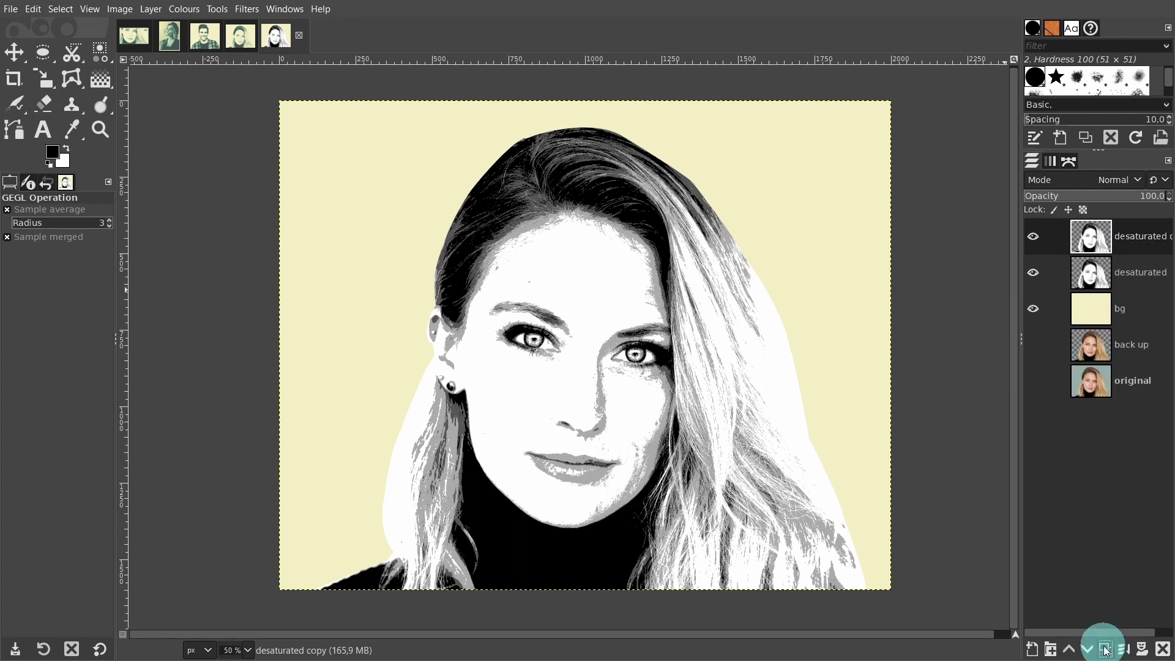
pyautogui.click(1105, 649)
pyautogui.click(1106, 649)
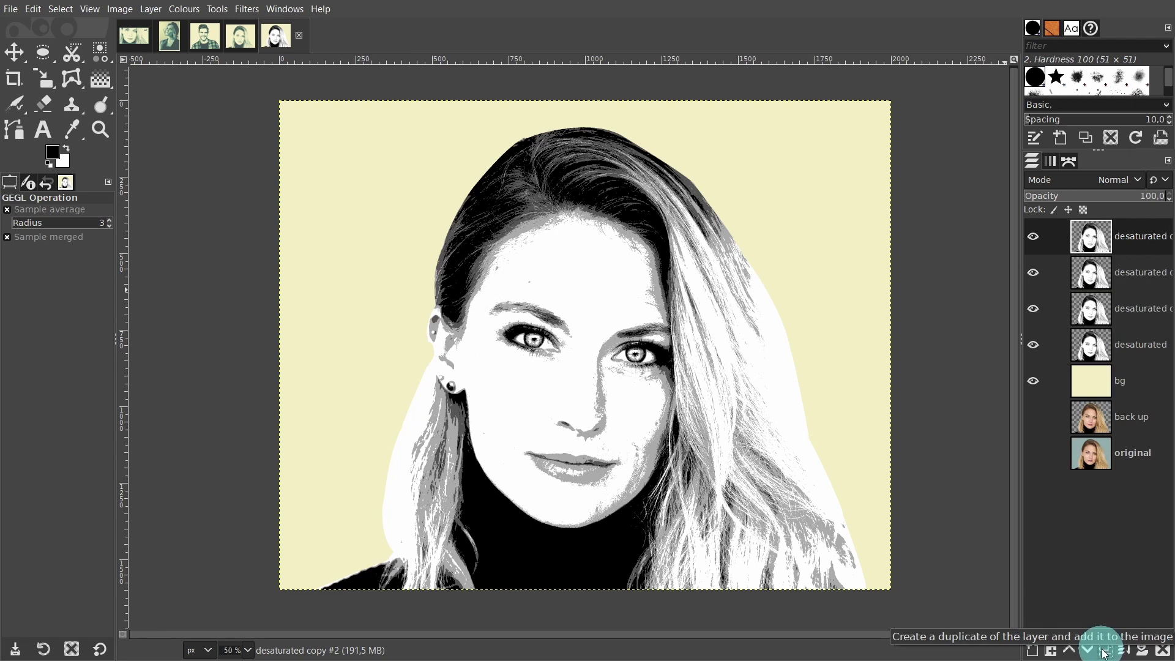
pyautogui.click(1105, 650)
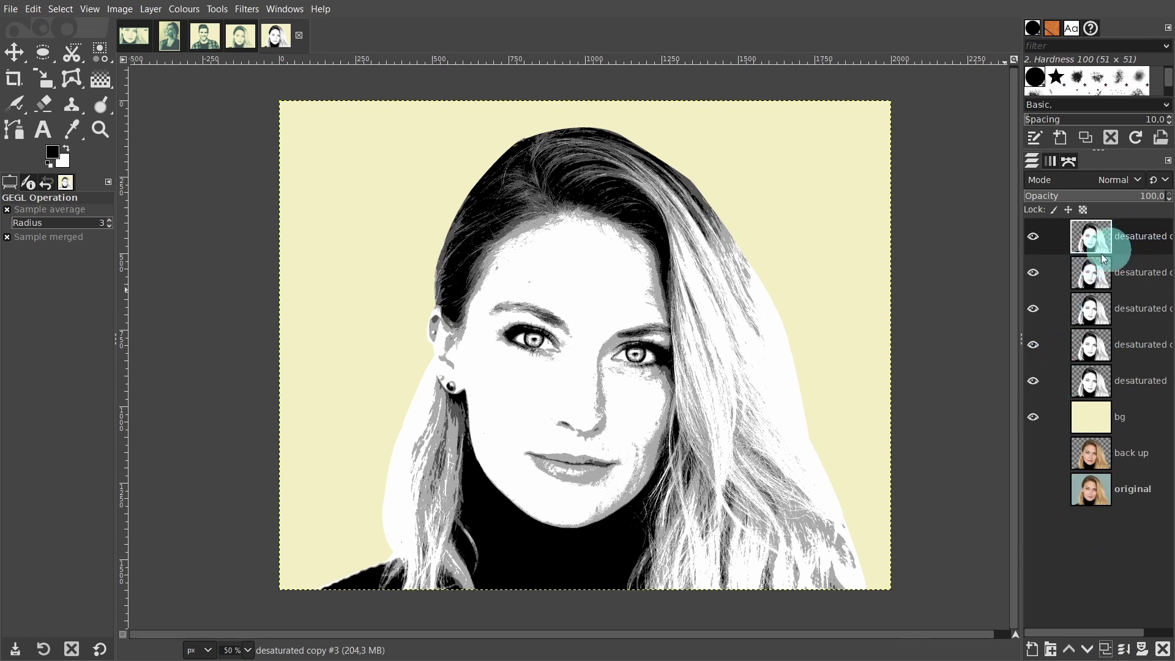
pyautogui.moveTo(1042, 277); pyautogui.dragTo(1037, 374)
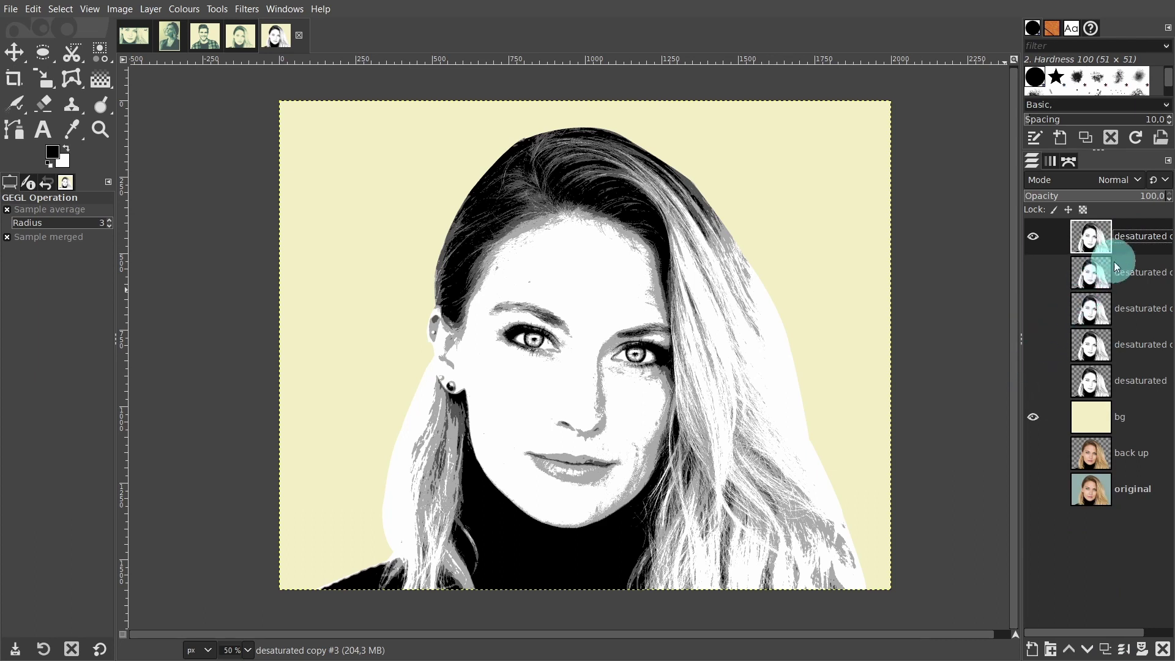
# Step: Rename the top portrait copy to 'dark'
pyautogui.doubleClick(1132, 237)
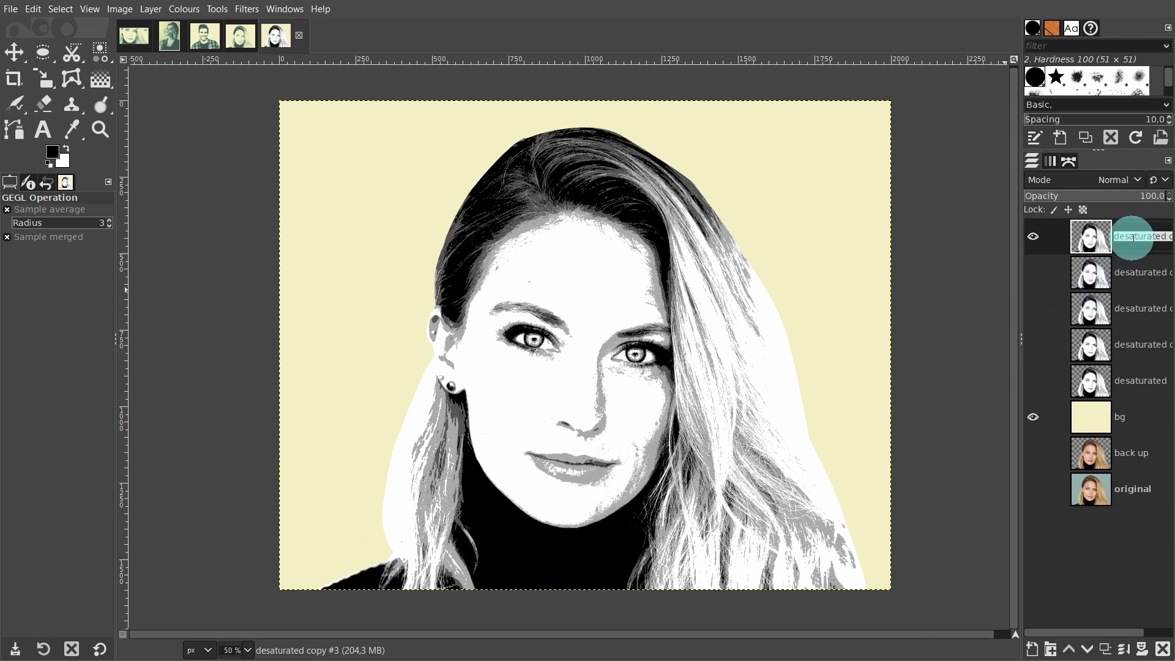
pyautogui.write('dar')
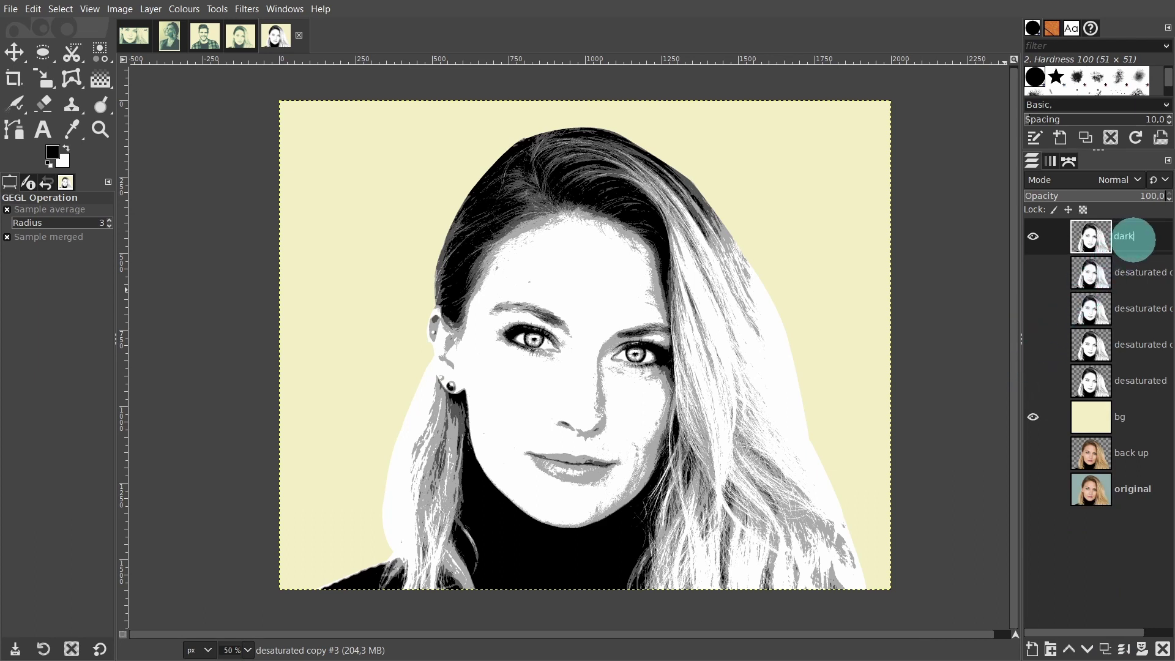
pyautogui.write('k')
pyautogui.press('Return')
# Step: Select the black hair and shadow areas by colour and fill them with dark teal 425454
pyautogui.click(100, 54)
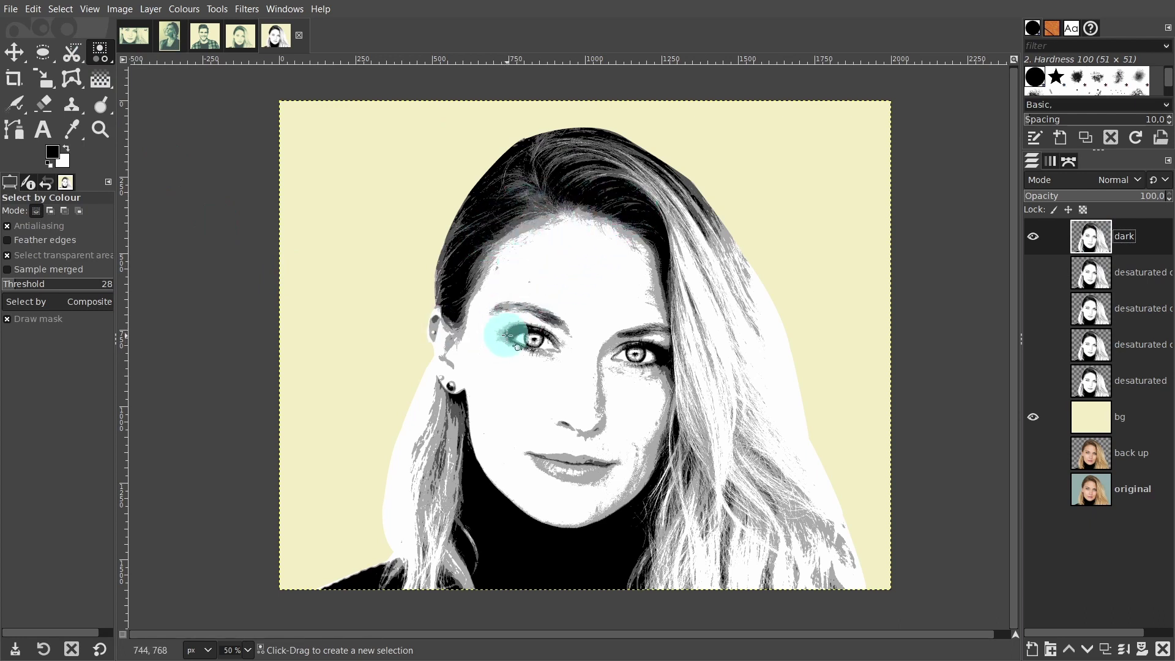
pyautogui.click(526, 556)
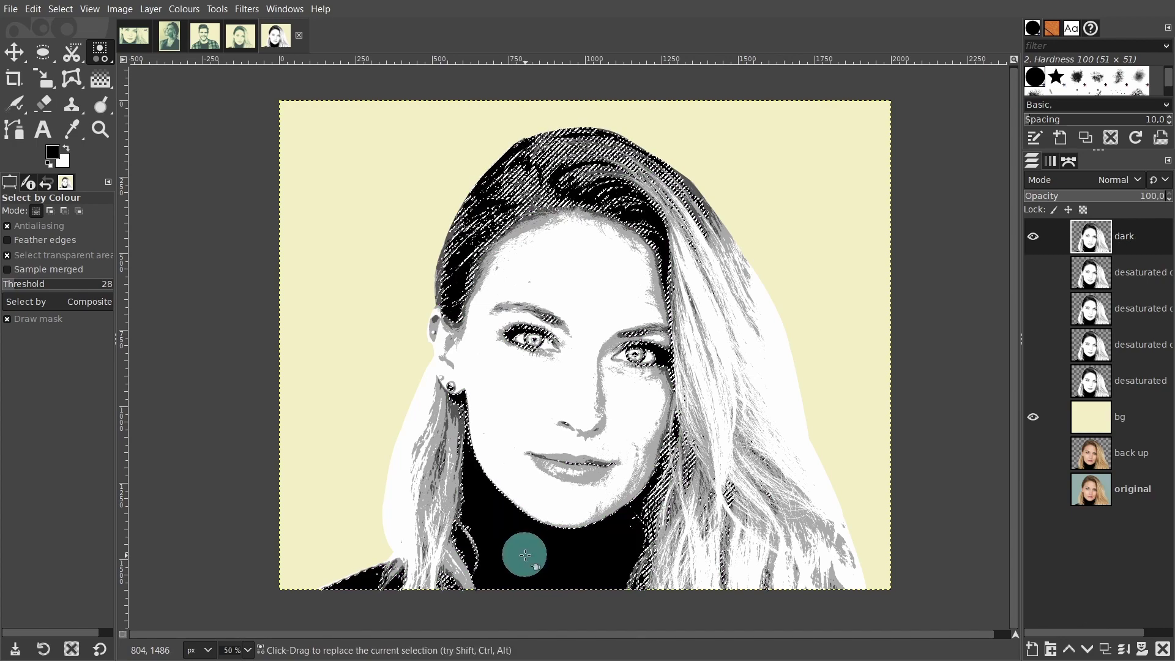
pyautogui.click(52, 153)
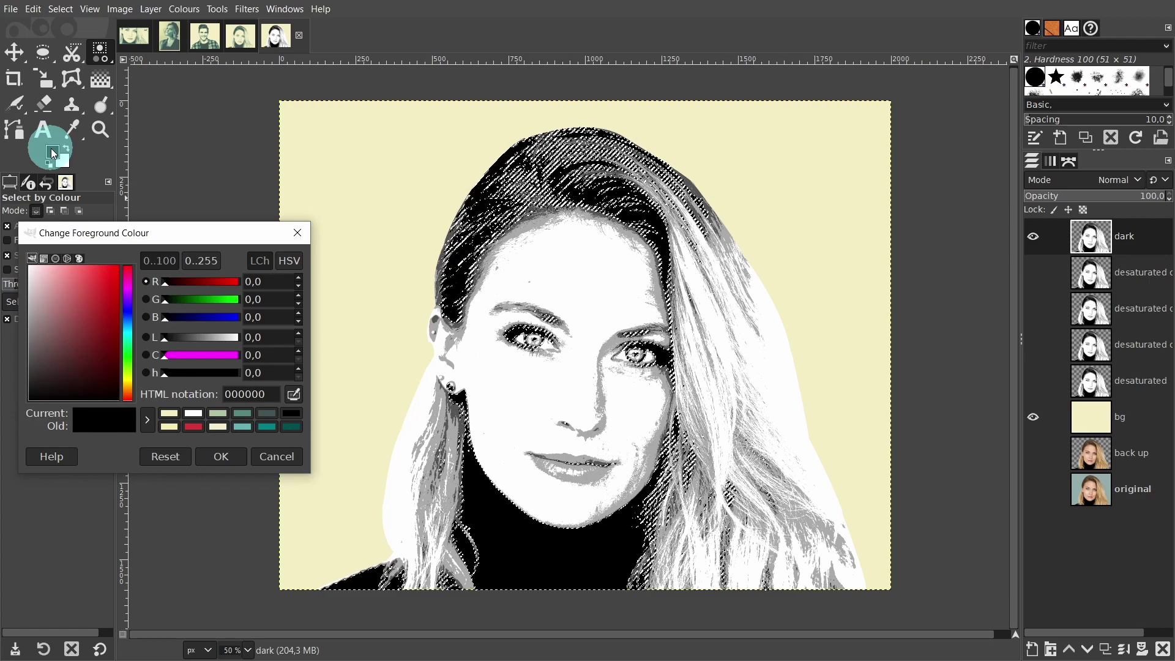
pyautogui.click(266, 413)
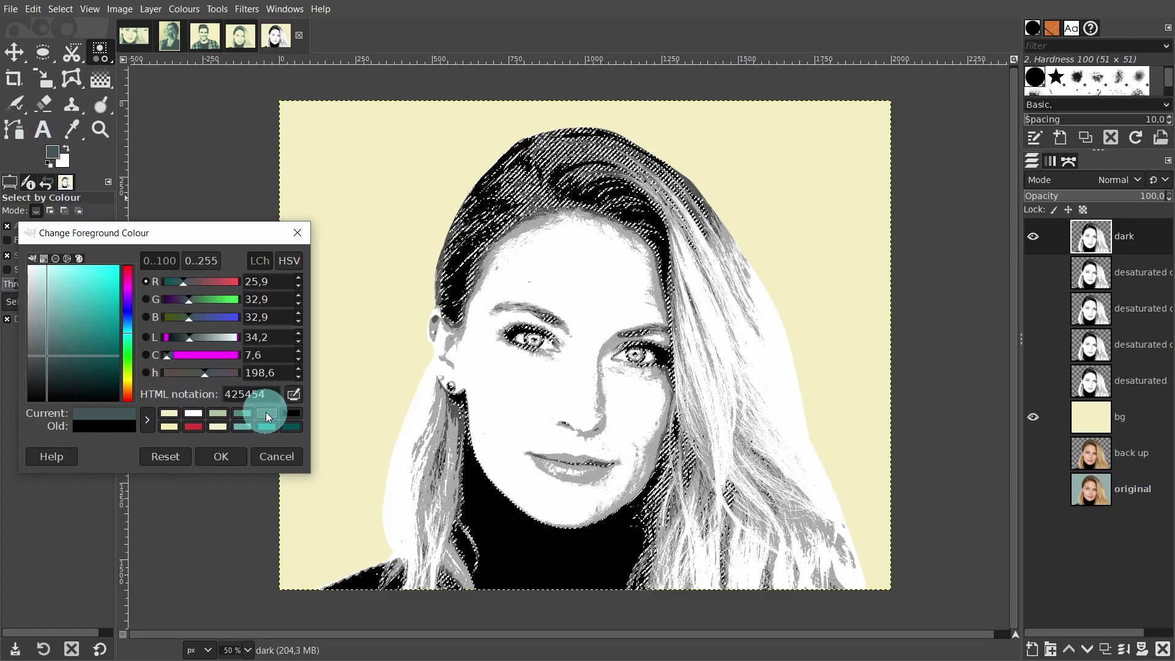
pyautogui.click(226, 384)
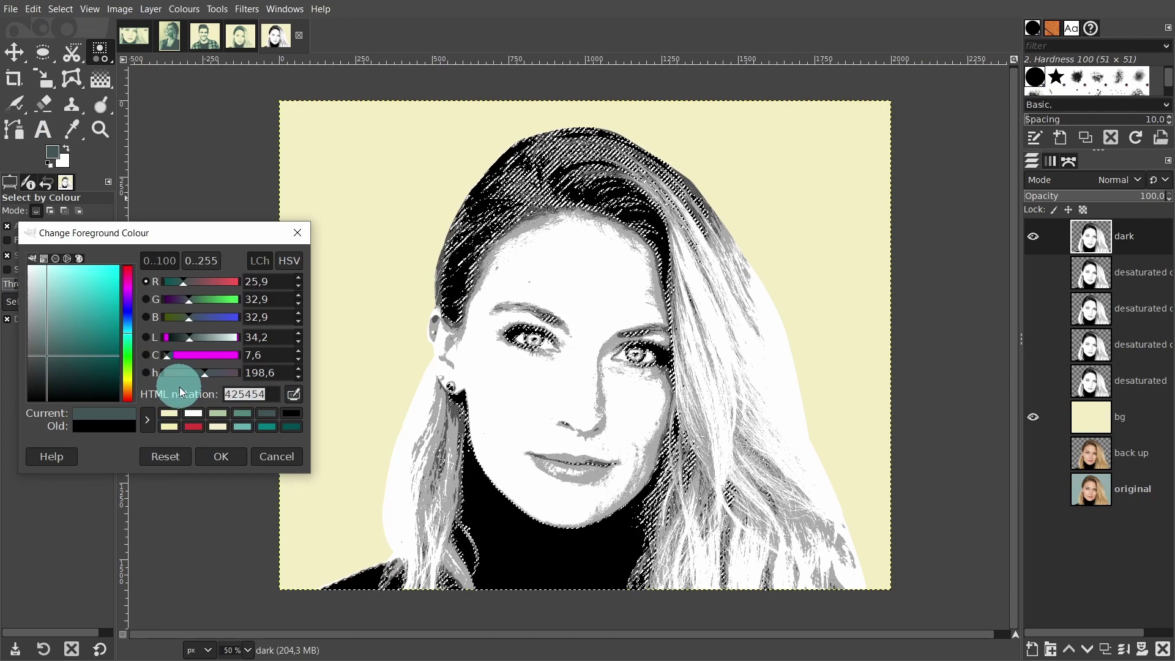
pyautogui.moveTo(100, 416); pyautogui.dragTo(388, 146)
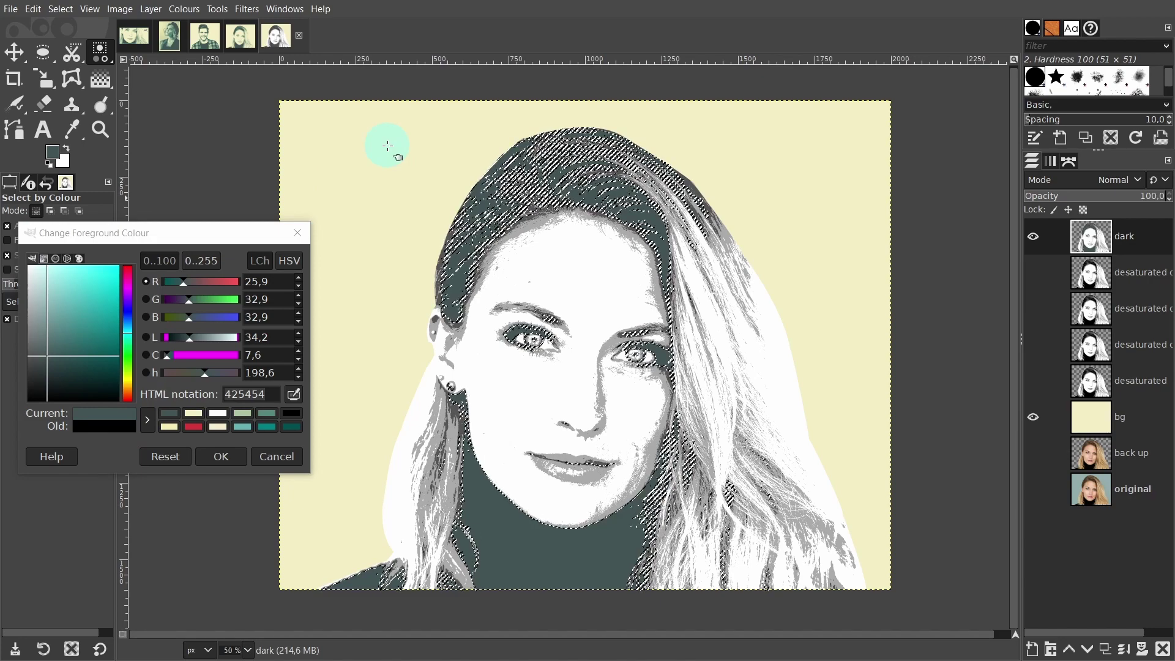
# Step: Invert the selection, clear everything outside the teal areas, and deselect
pyautogui.rightClick(388, 149)
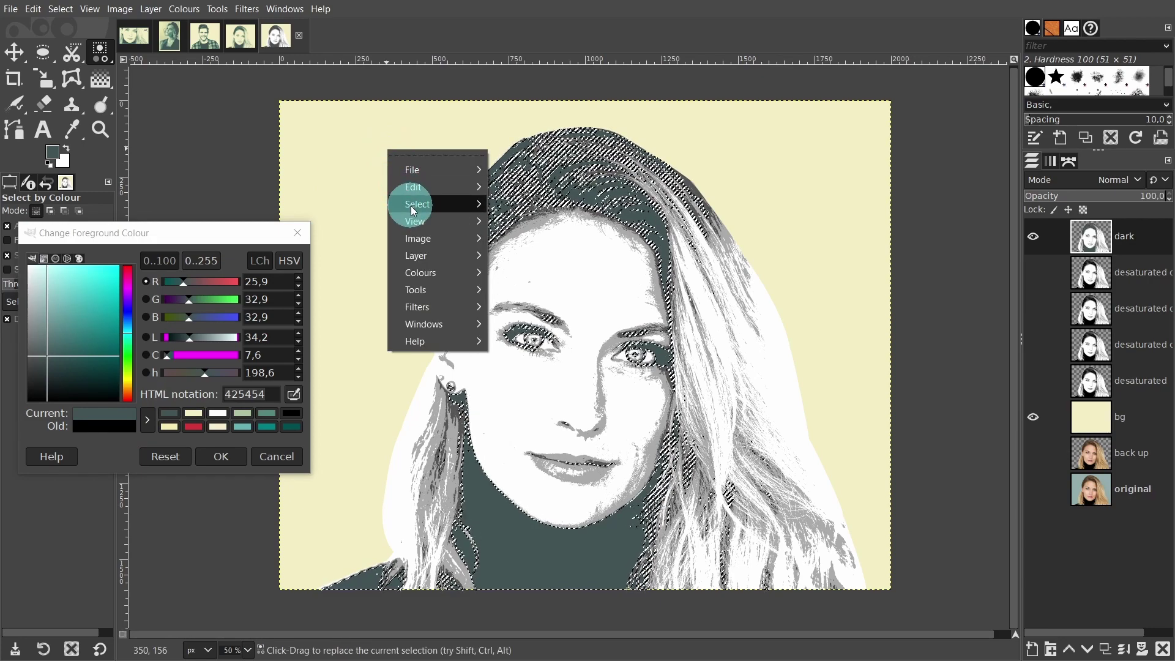
pyautogui.moveTo(412, 207)
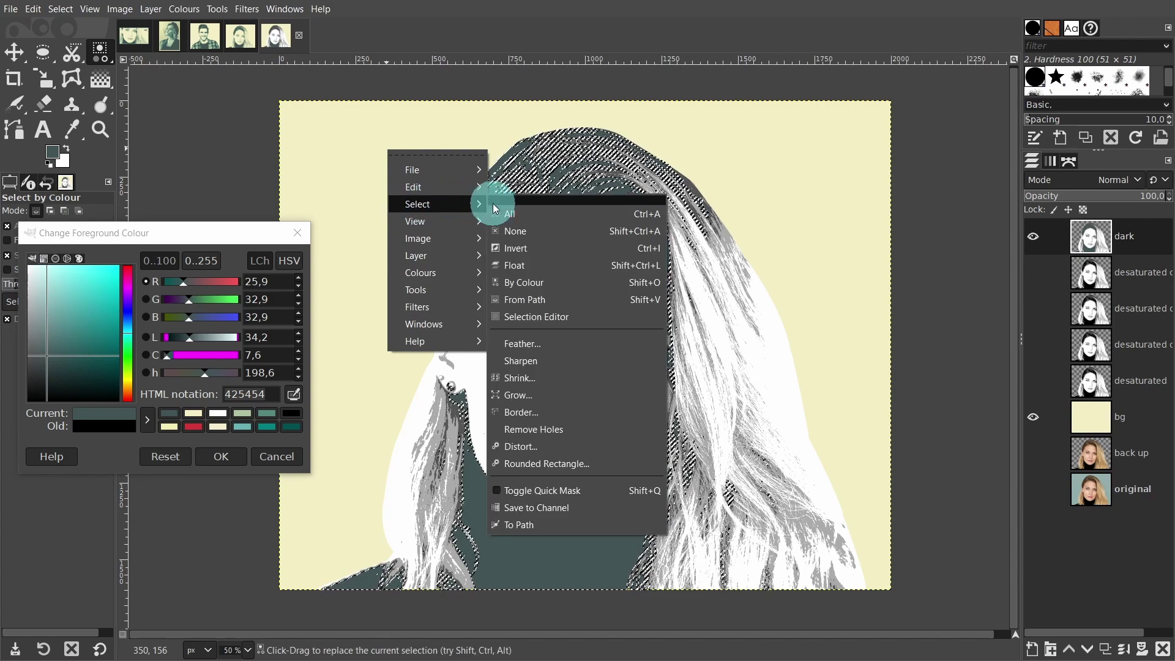
pyautogui.click(531, 247)
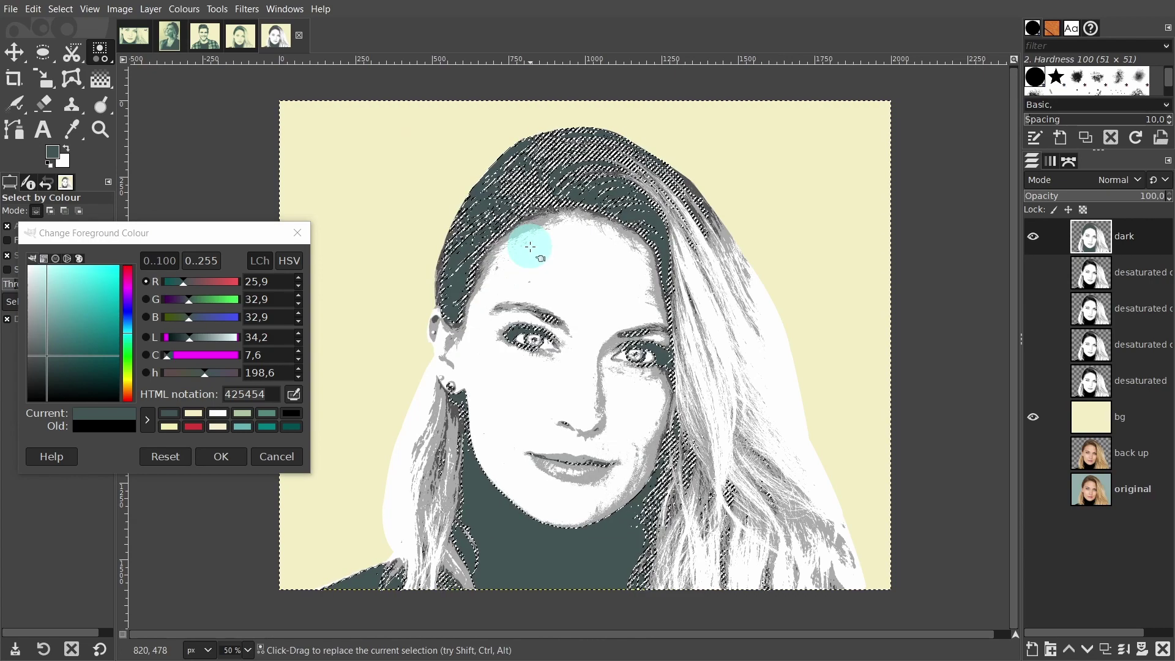
pyautogui.rightClick(468, 213)
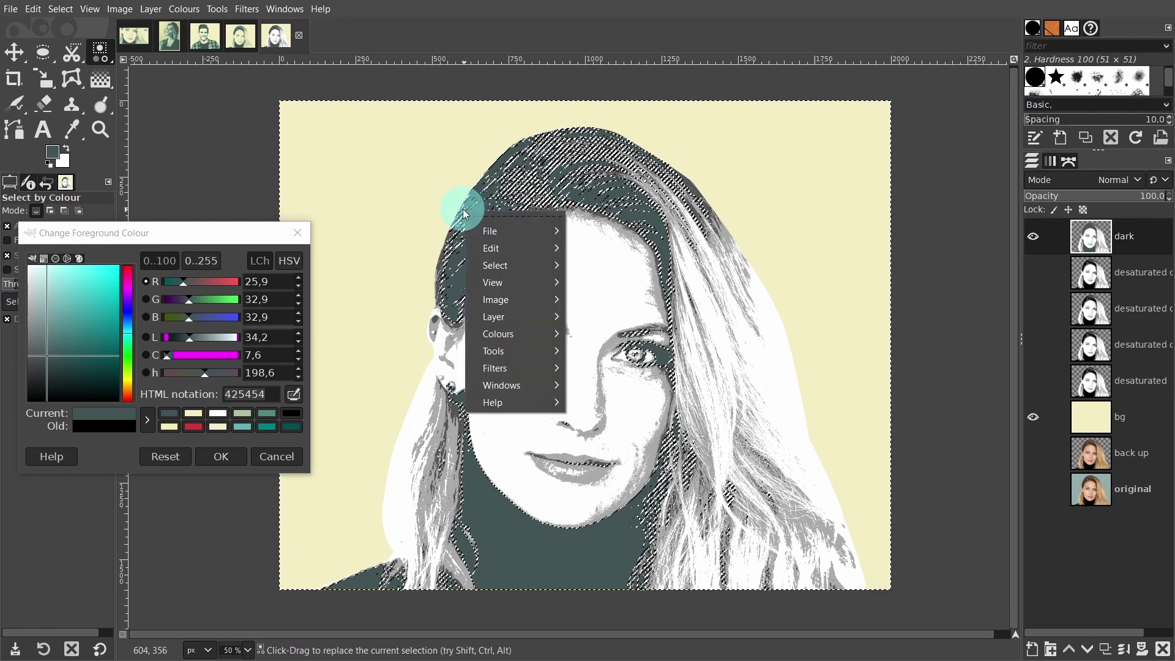
pyautogui.click(491, 248)
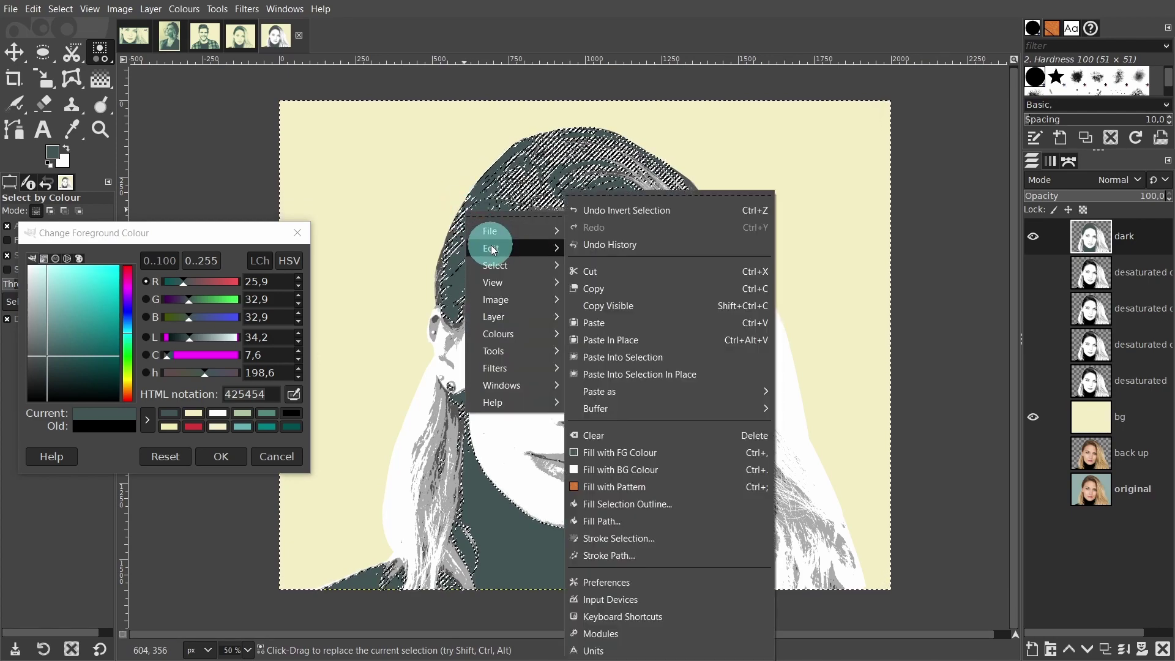
pyautogui.click(669, 435)
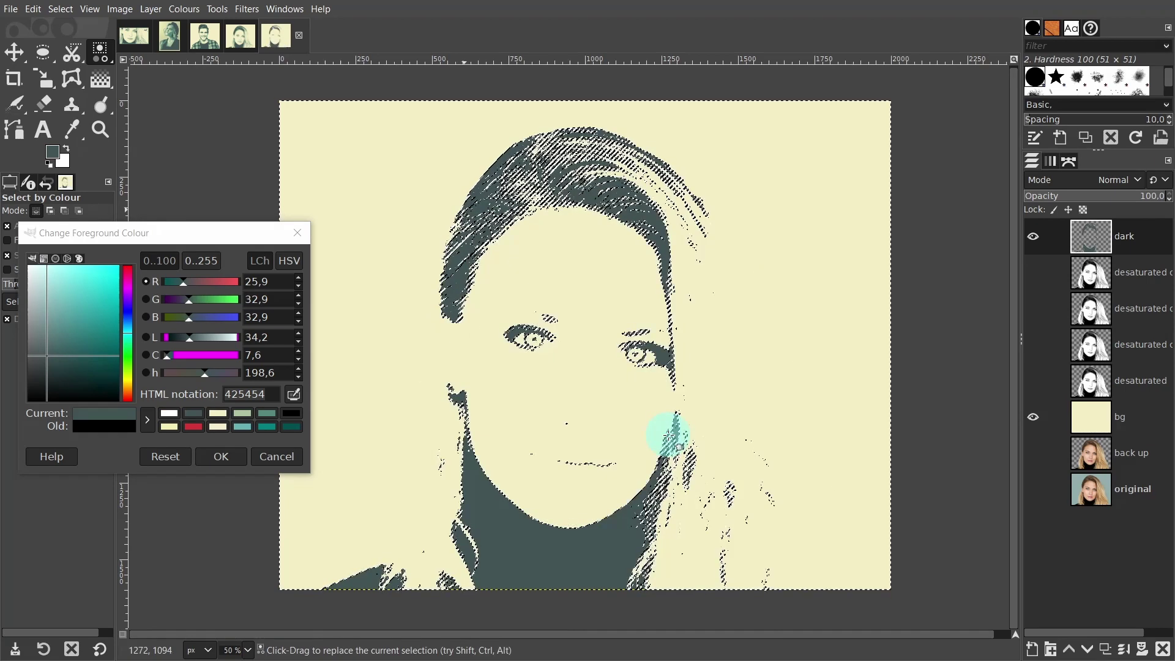
pyautogui.rightClick(388, 168)
pyautogui.moveTo(452, 219)
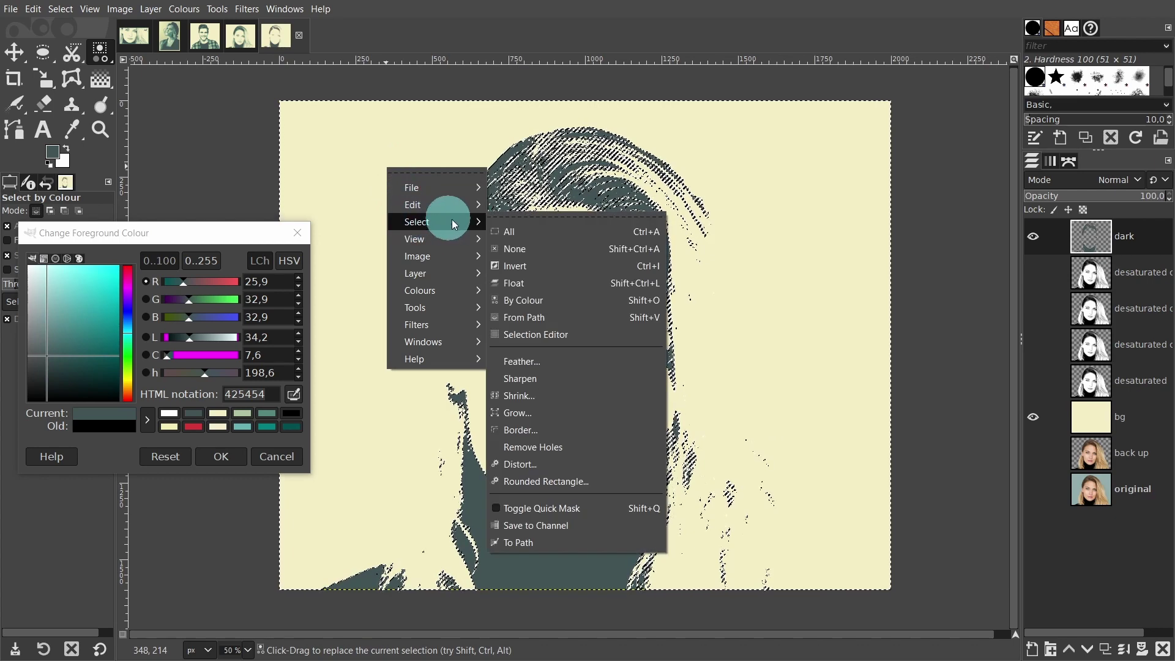
pyautogui.click(522, 249)
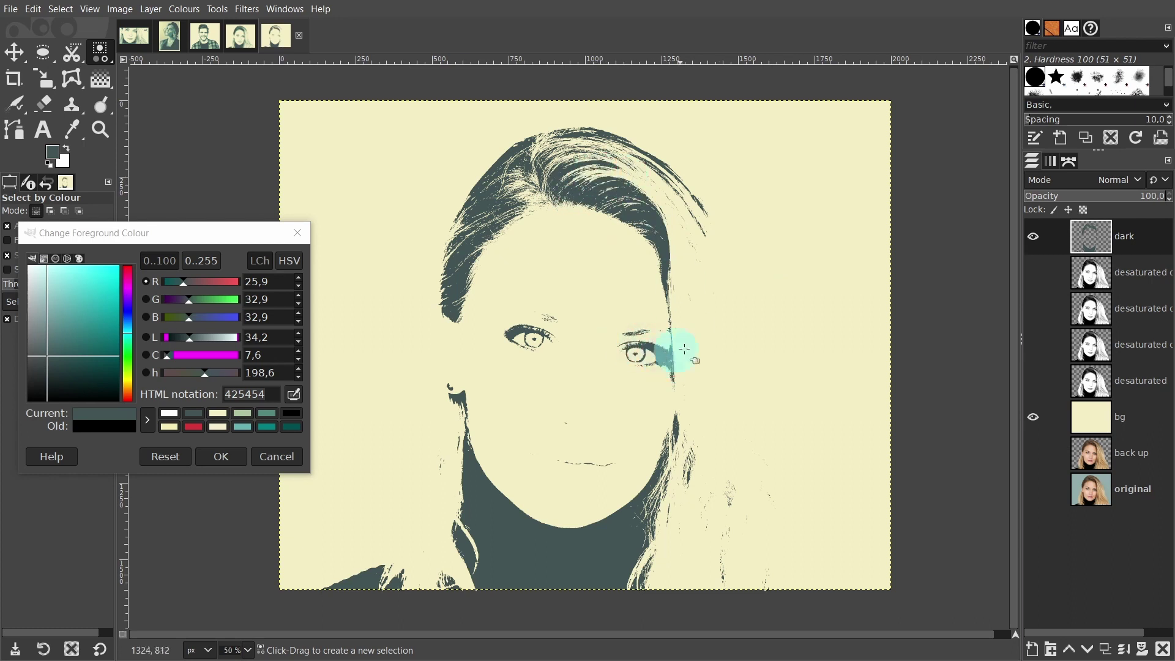
# Step: Hide the dark layer and show and activate desaturated copy #2
pyautogui.click(1034, 237)
pyautogui.click(1124, 268)
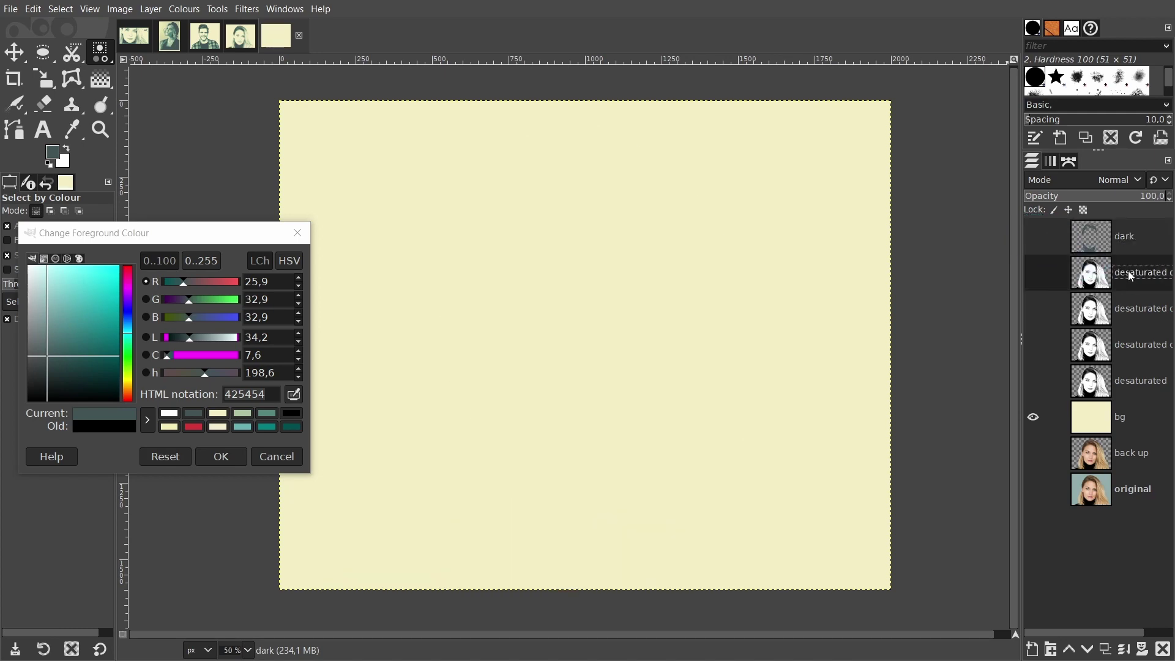
pyautogui.click(1033, 273)
pyautogui.click(1141, 282)
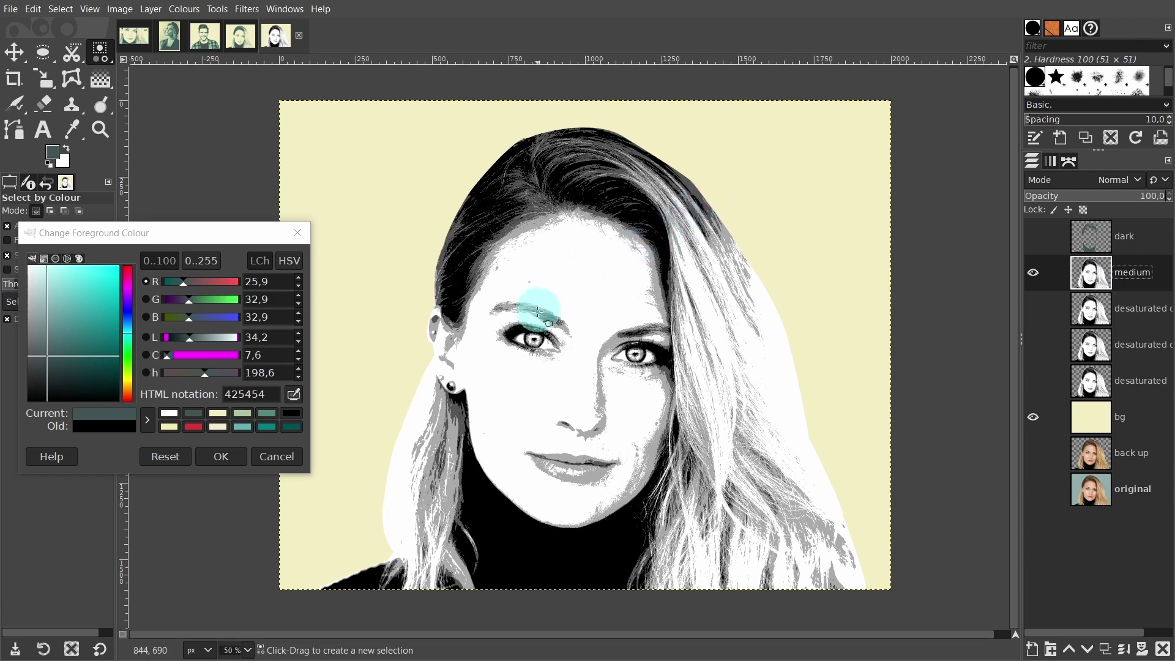
# Step: Select the medium grey areas by colour and fill them with teal 55897d
pyautogui.click(456, 411)
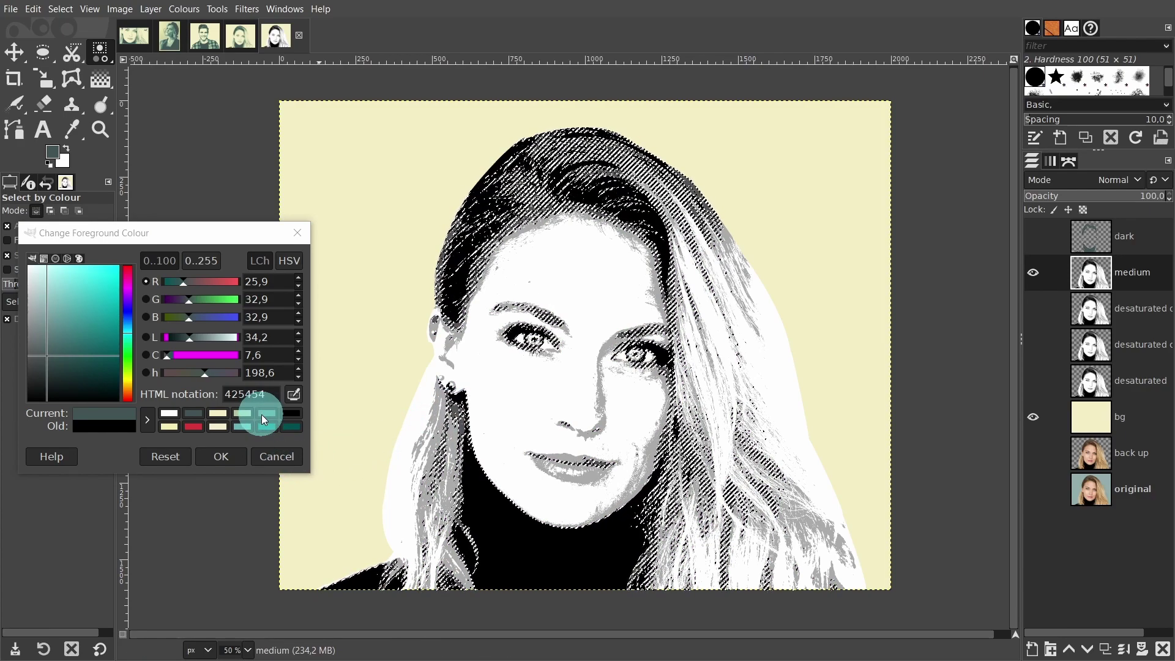
pyautogui.click(264, 415)
pyautogui.doubleClick(225, 394)
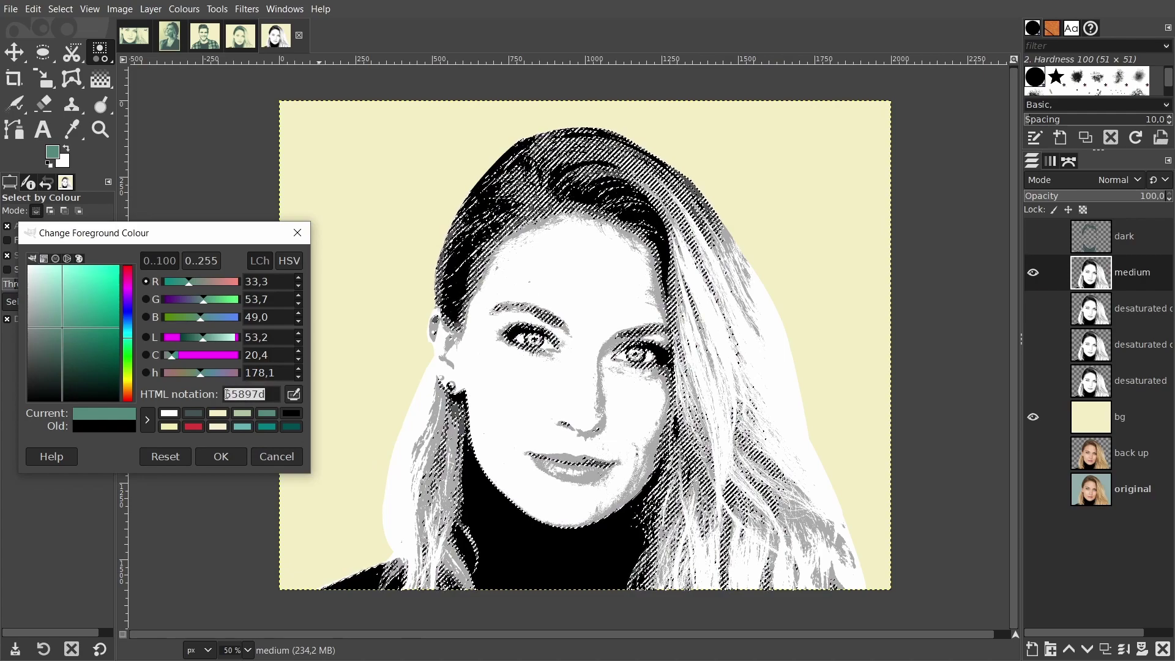
pyautogui.click(196, 392)
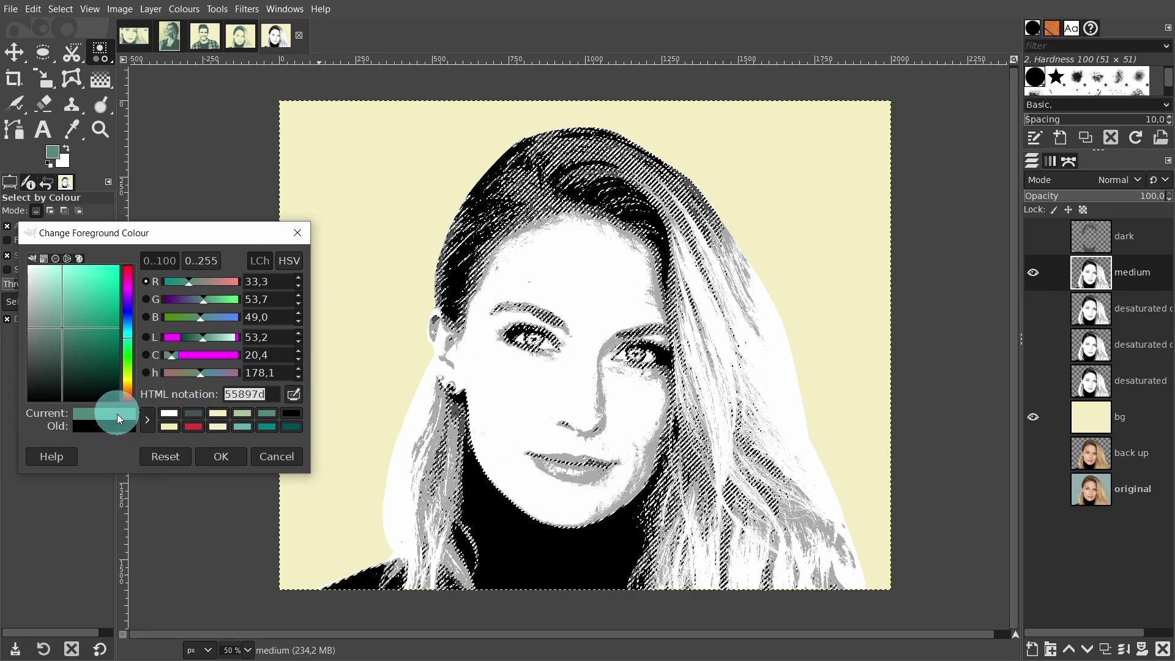
pyautogui.moveTo(111, 412); pyautogui.dragTo(408, 190)
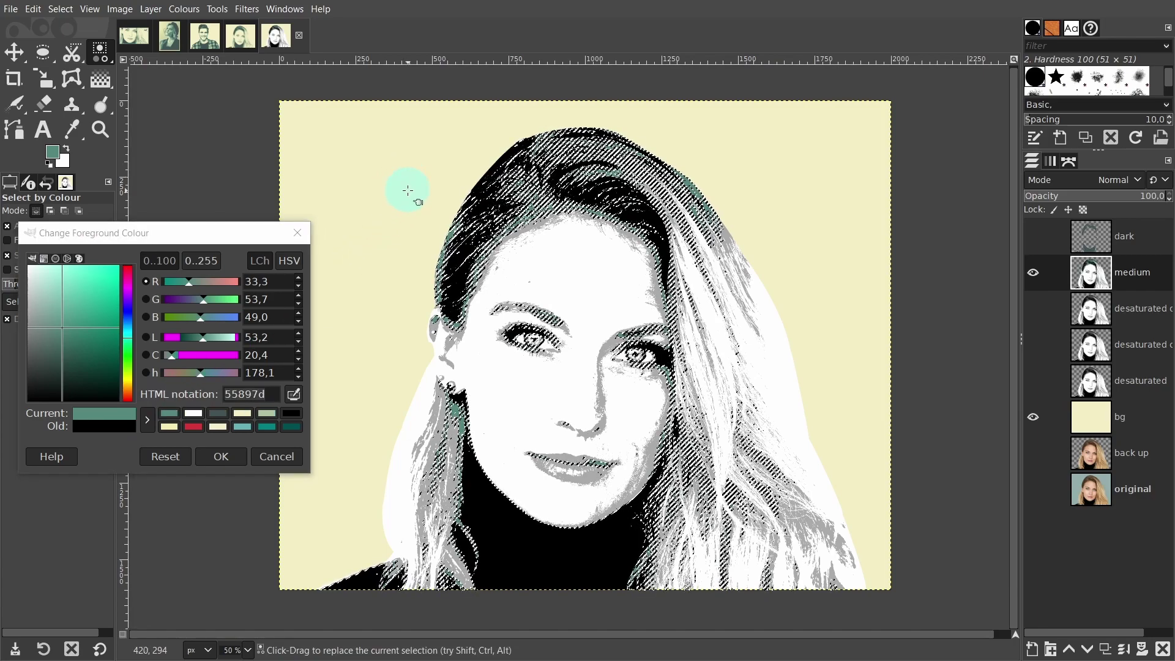
# Step: Invert, clear outside the teal areas, deselect, then hide medium and show desaturated copy #1
pyautogui.rightClick(407, 191)
pyautogui.moveTo(435, 246)
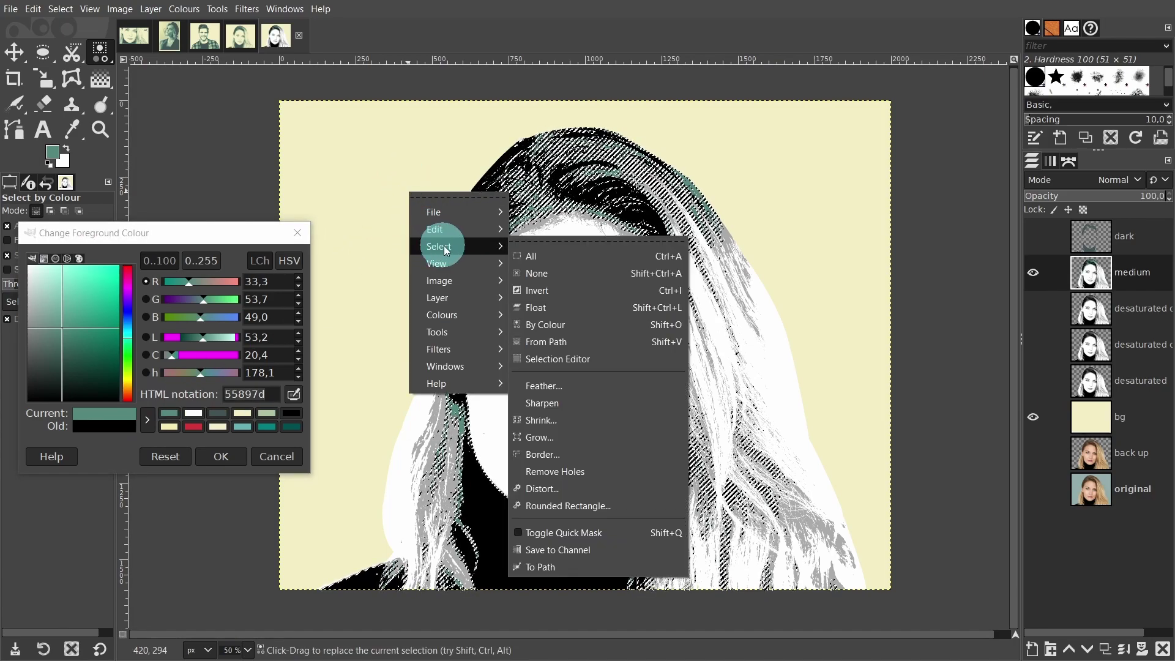
pyautogui.click(550, 290)
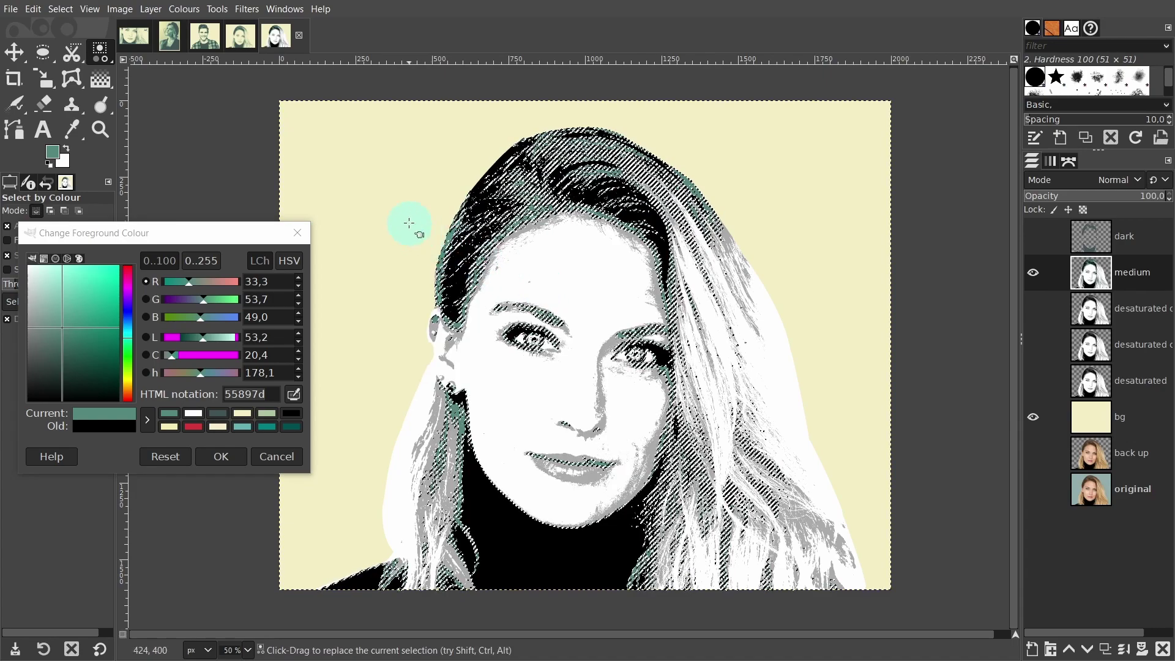
pyautogui.rightClick(390, 207)
pyautogui.moveTo(423, 243)
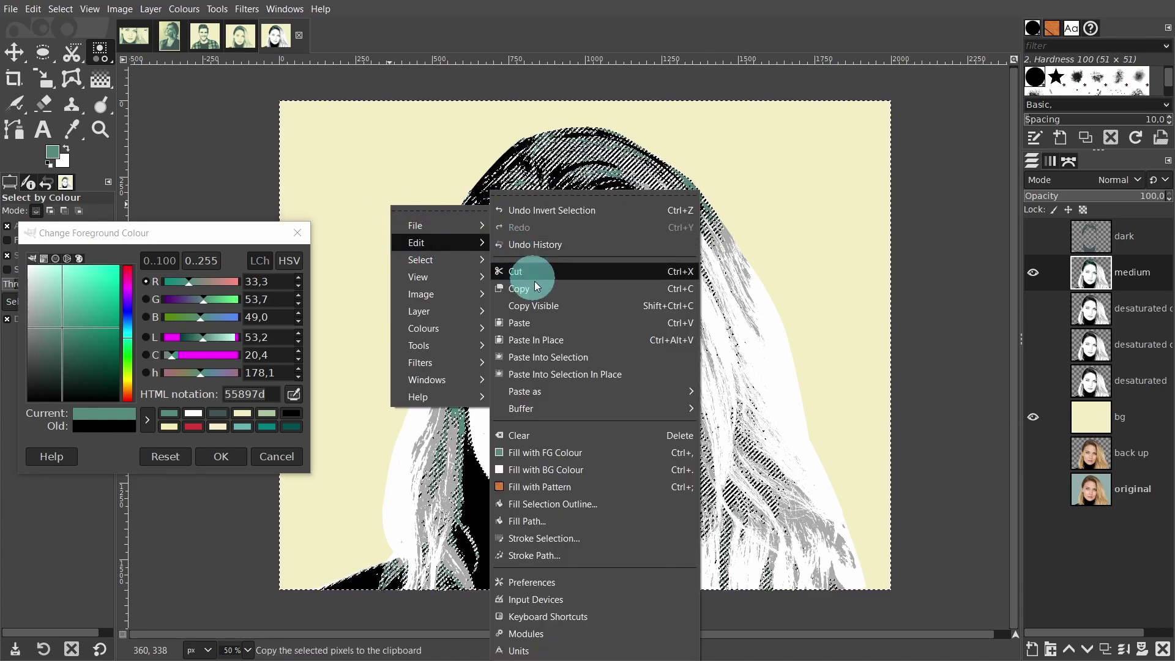
pyautogui.click(556, 434)
pyautogui.rightClick(365, 198)
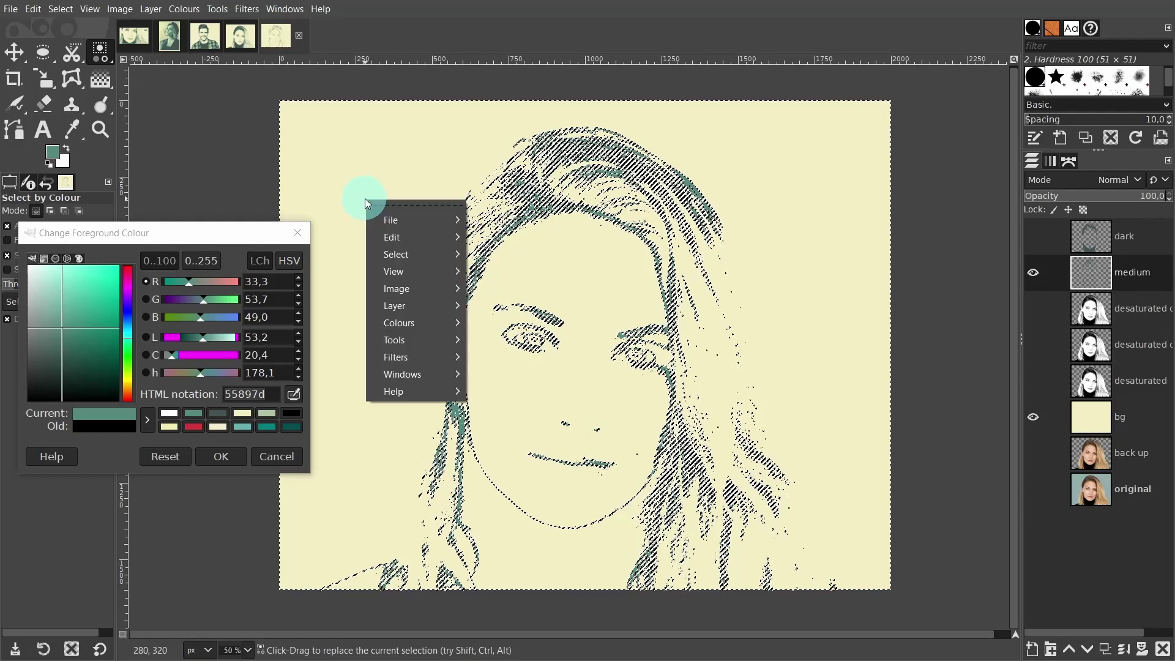
pyautogui.click(430, 256)
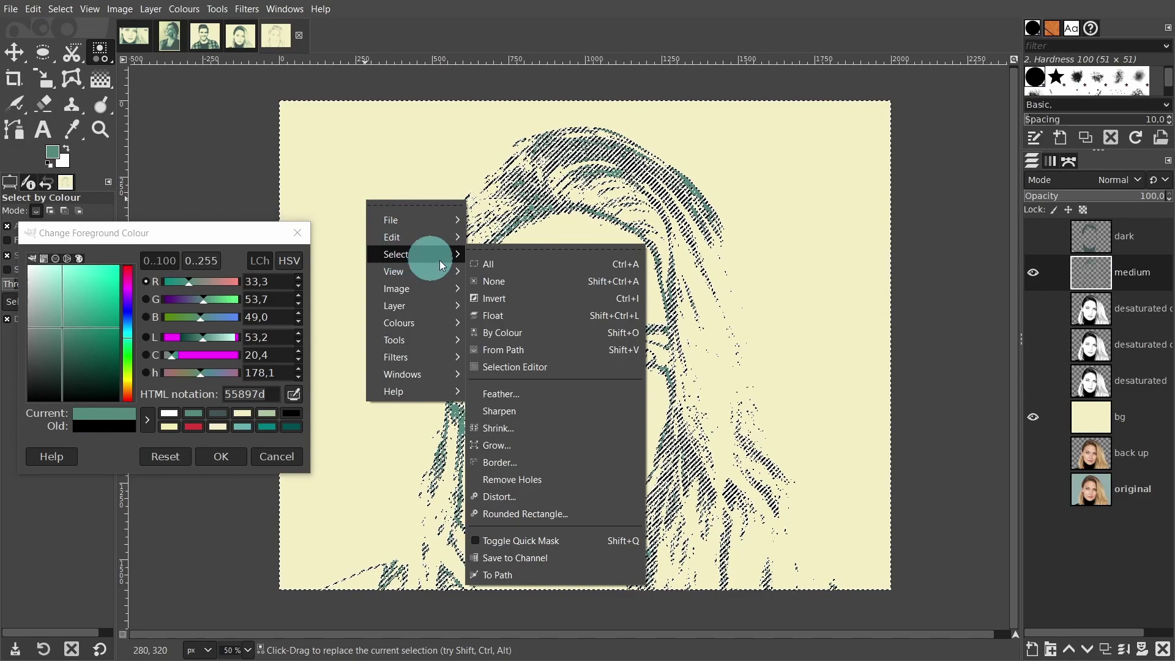
pyautogui.click(498, 281)
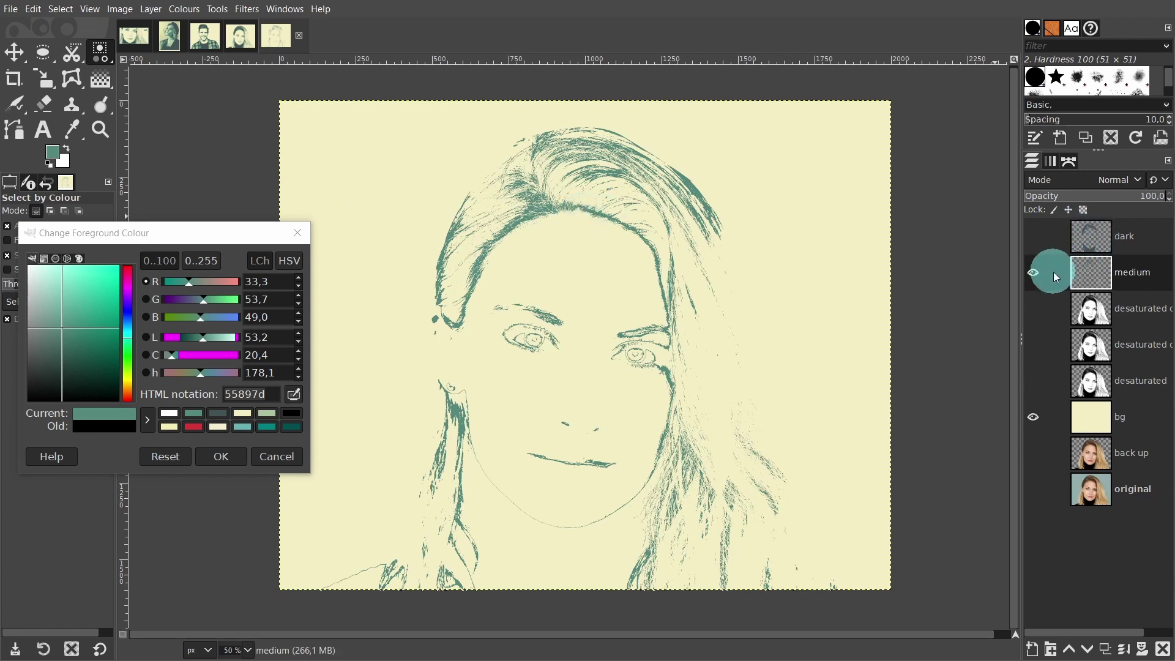
pyautogui.click(1034, 274)
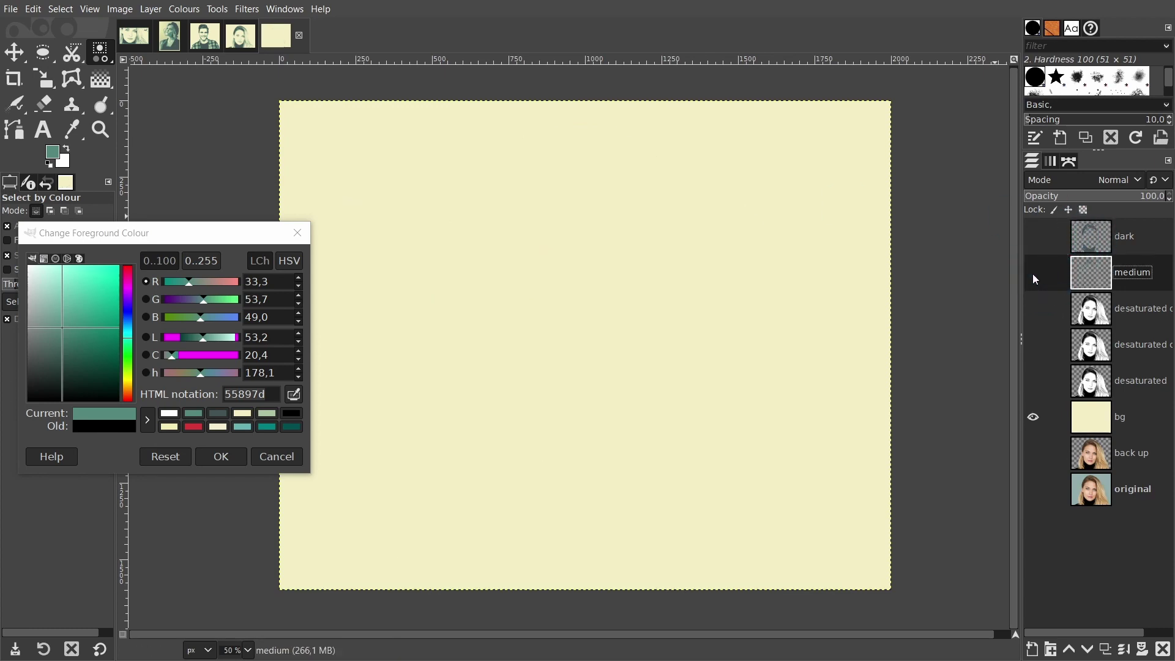
pyautogui.click(1037, 310)
# Step: Rename desaturated copy #1 to light, select its light grey tones and fill with adc4a0
pyautogui.click(1123, 313)
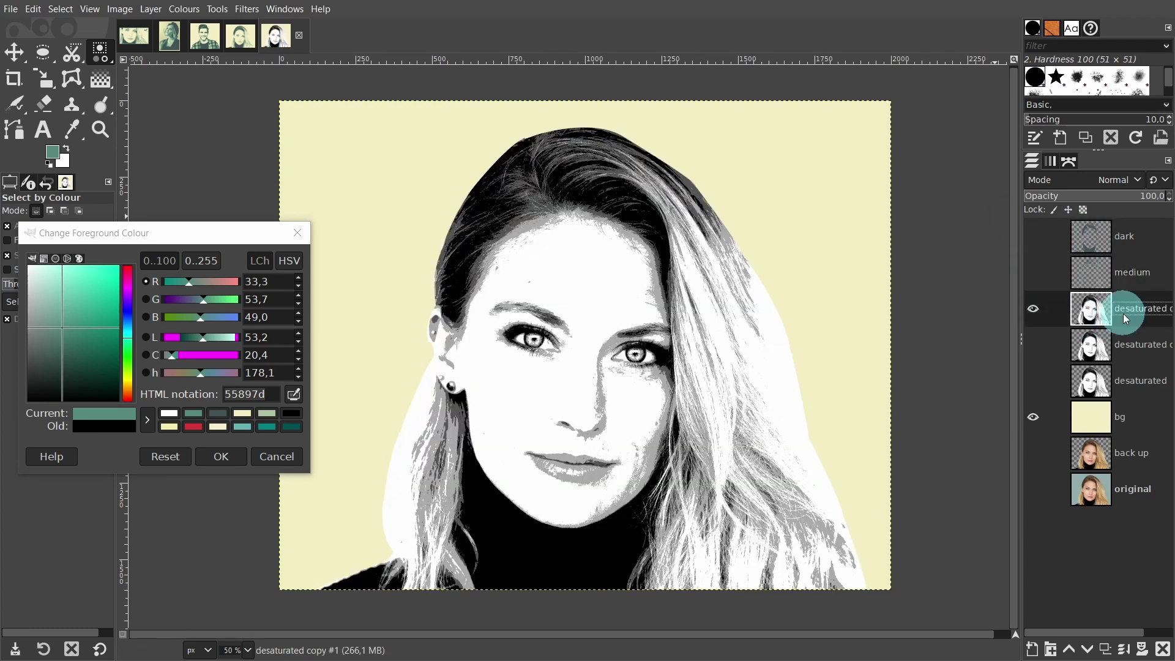
pyautogui.doubleClick(1122, 314)
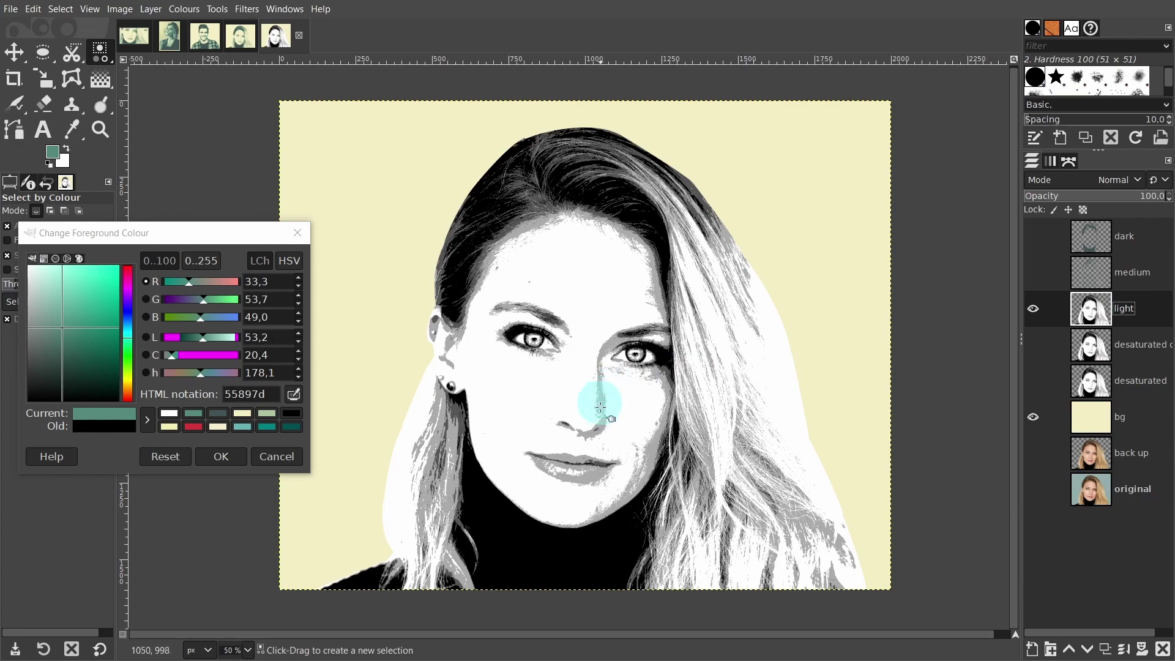
pyautogui.click(587, 475)
pyautogui.click(407, 487)
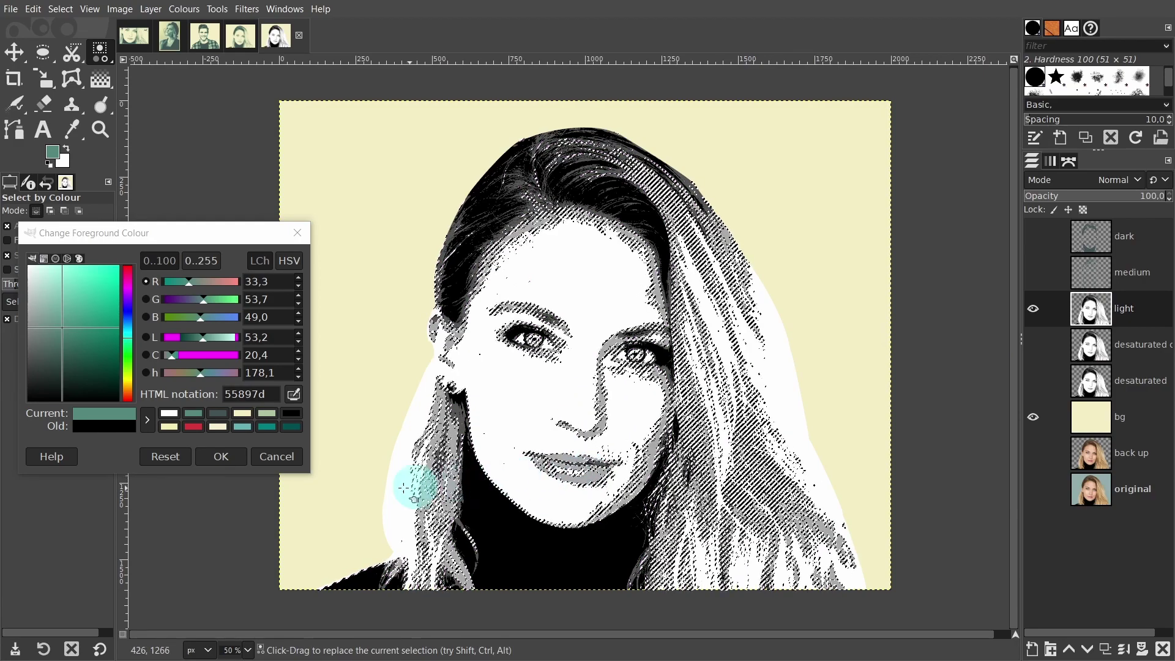
pyautogui.click(263, 412)
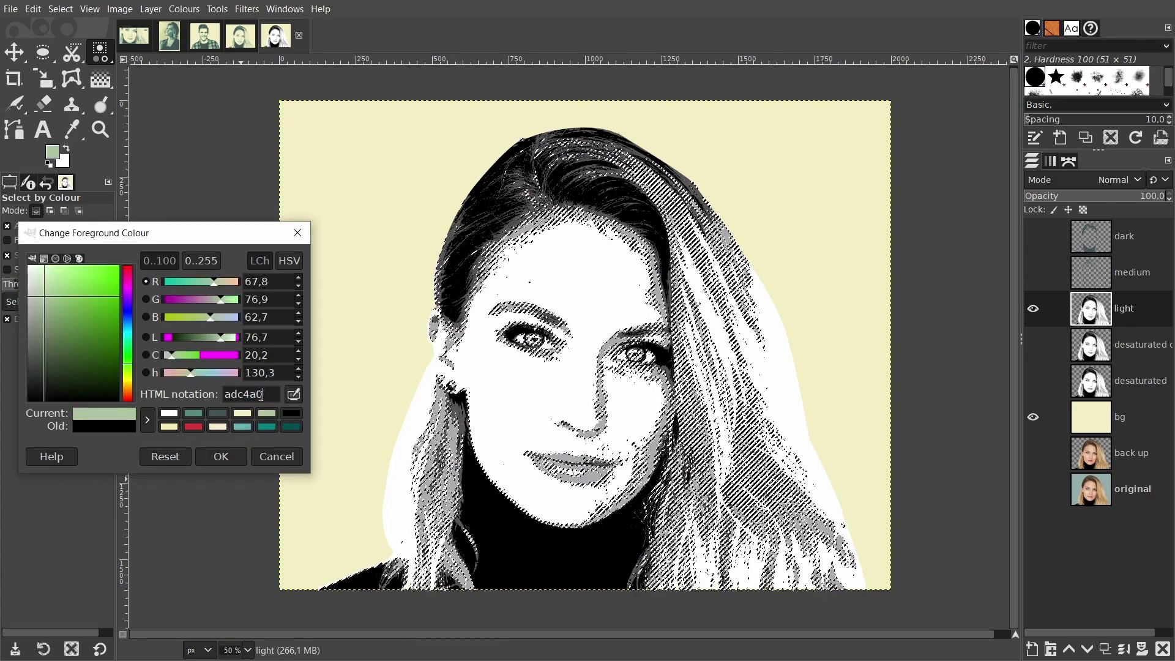
pyautogui.moveTo(262, 395); pyautogui.dragTo(389, 162)
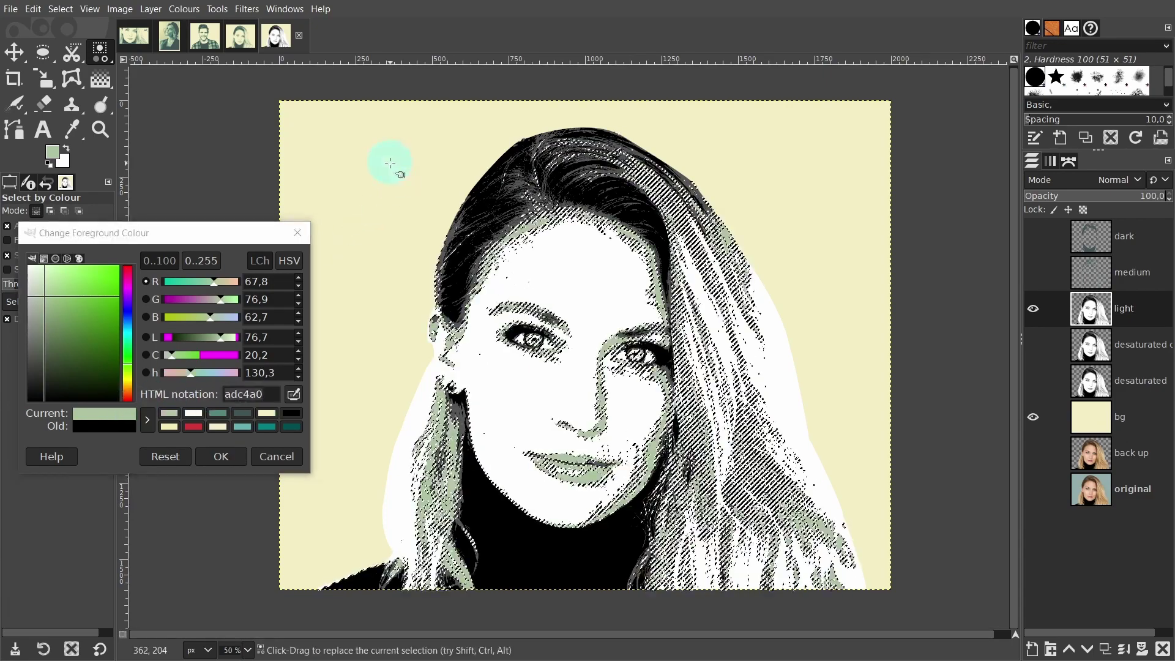
# Step: Invert the selection, clear everything outside the pale green tones, and deselect
pyautogui.rightClick(396, 164)
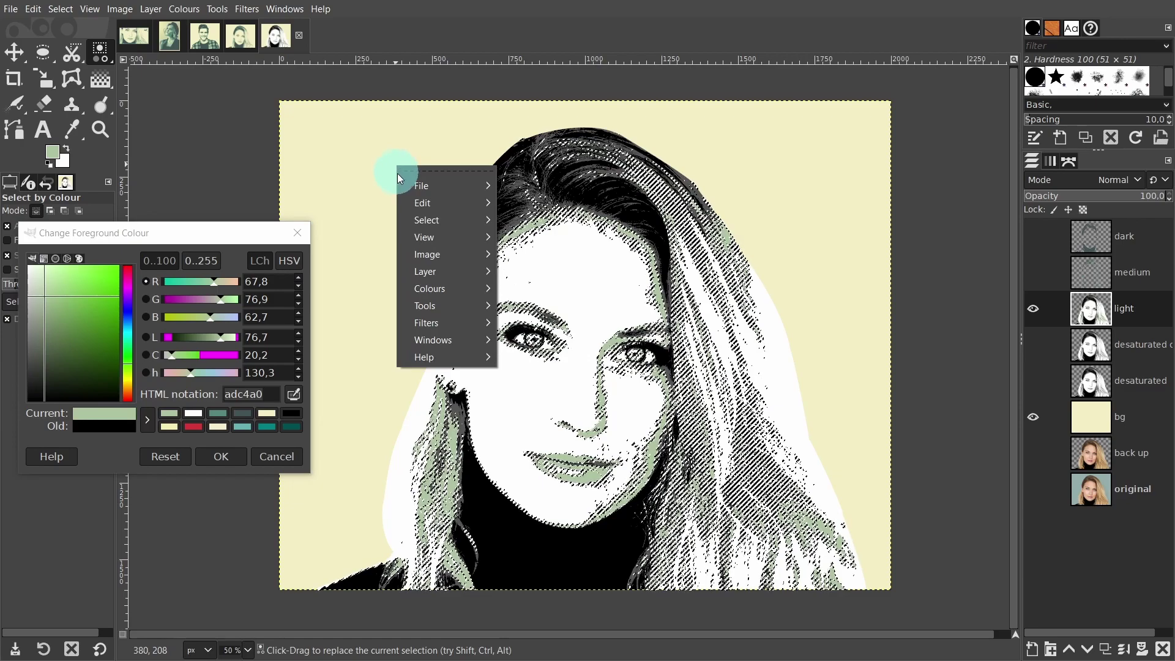
pyautogui.moveTo(446, 219)
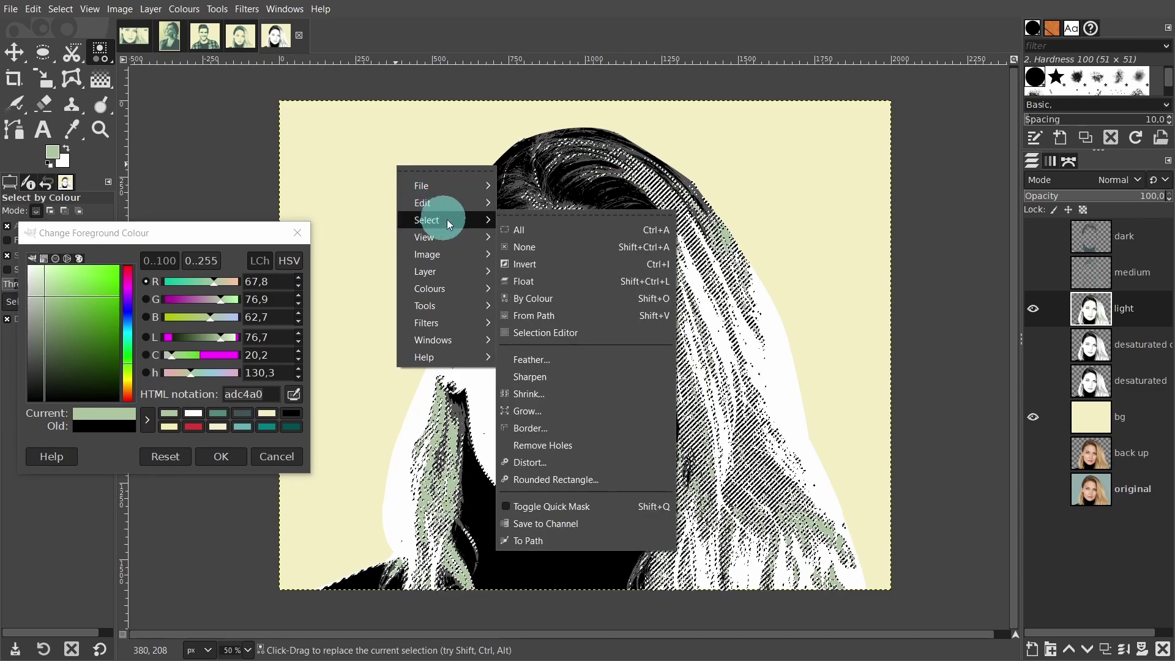
pyautogui.click(535, 265)
pyautogui.rightClick(412, 204)
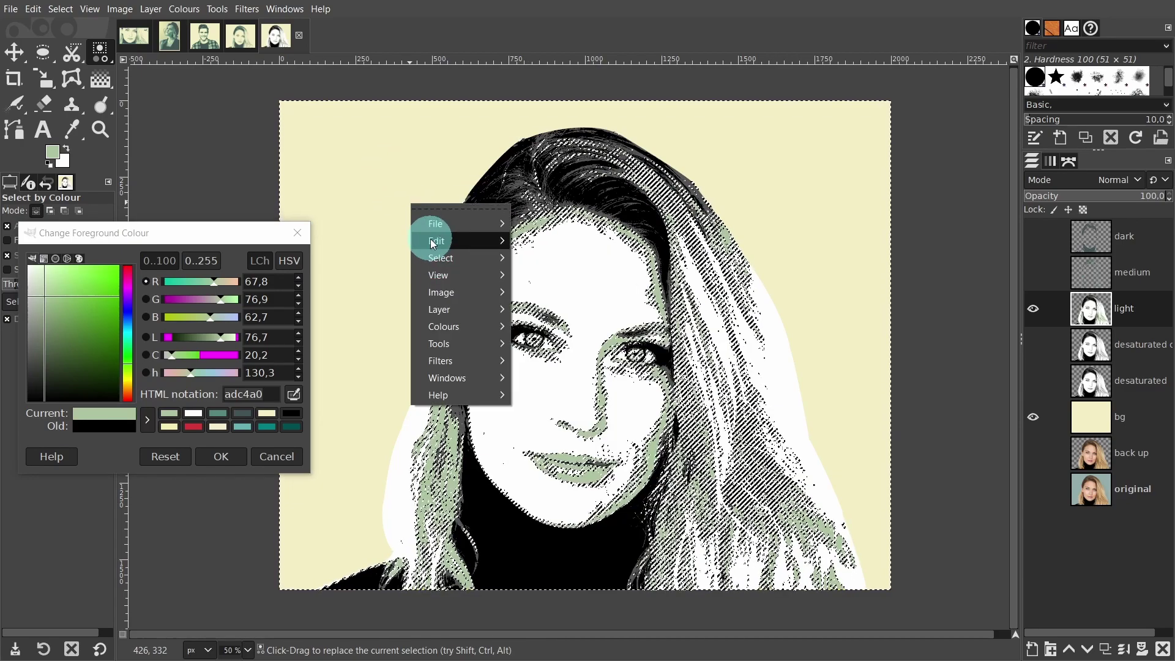
pyautogui.moveTo(432, 242)
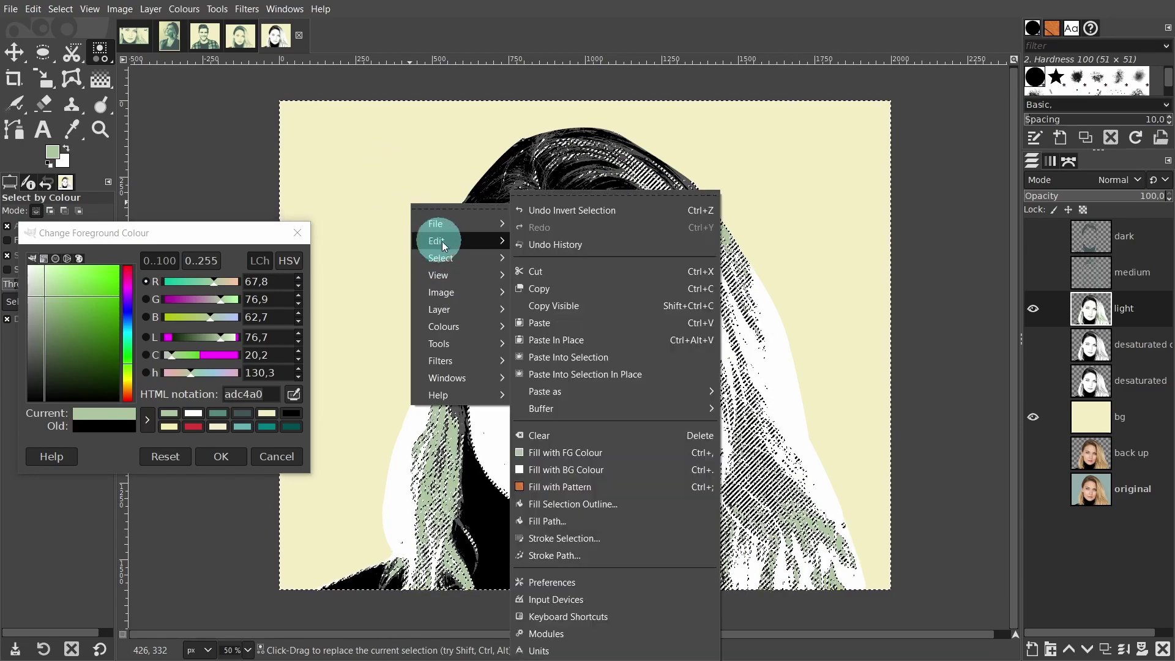
pyautogui.click(566, 431)
pyautogui.rightClick(364, 215)
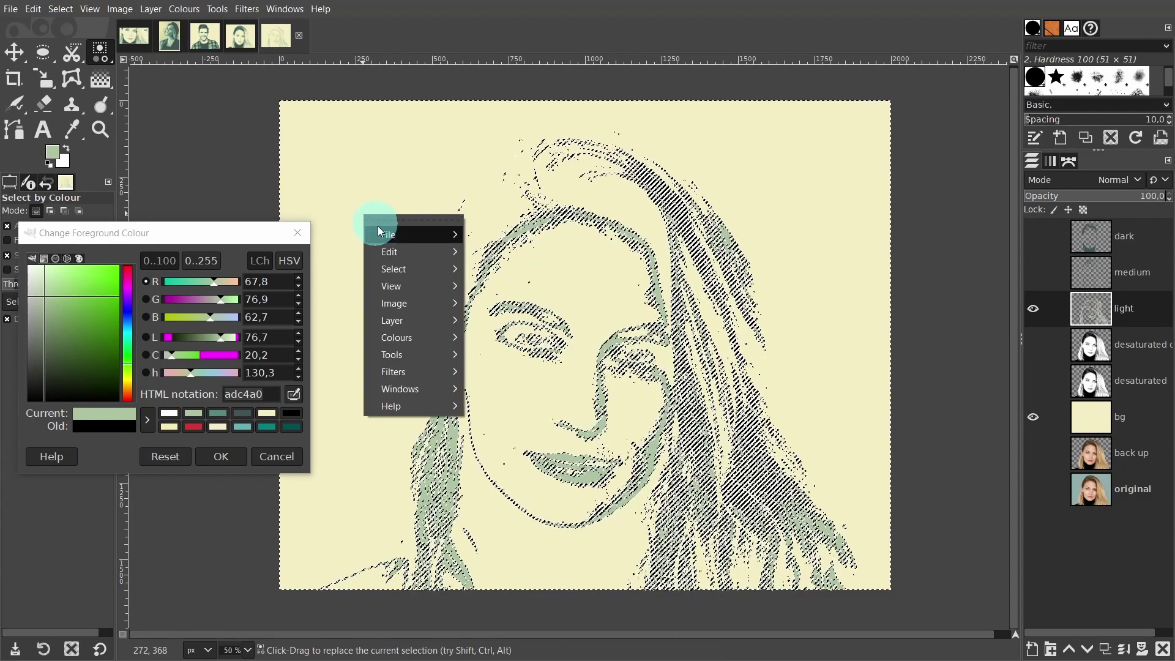
pyautogui.moveTo(393, 269)
pyautogui.click(498, 296)
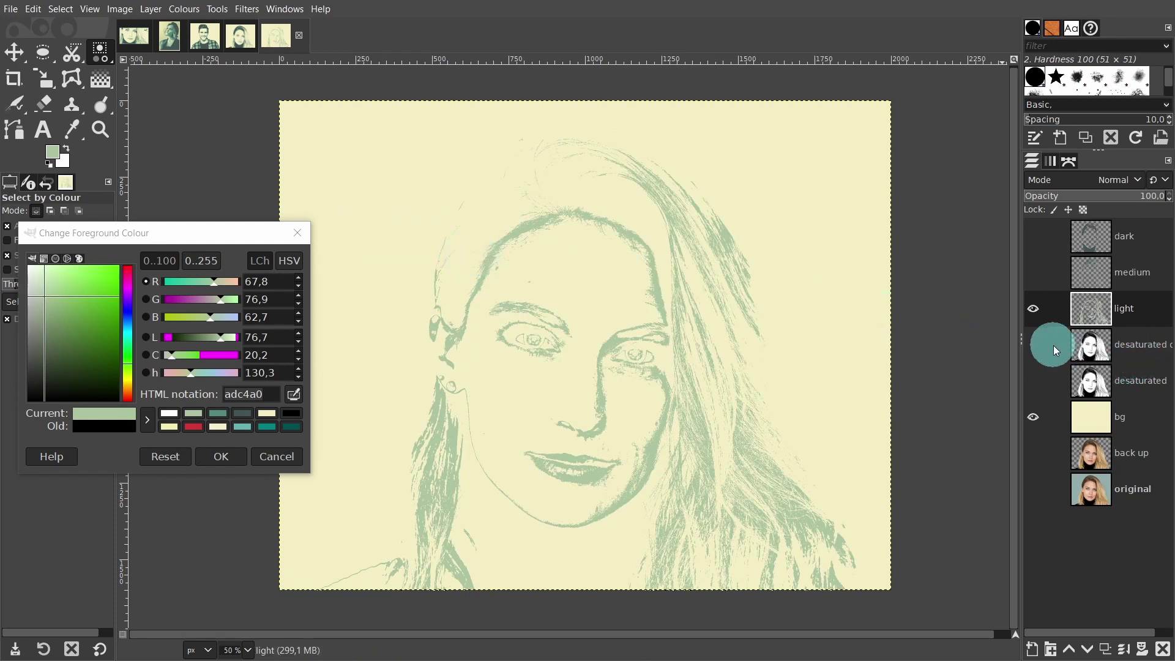
pyautogui.click(1139, 350)
# Step: Hide light, rename the remaining copy to cream, and fill its light areas with f4eec5
pyautogui.click(1034, 310)
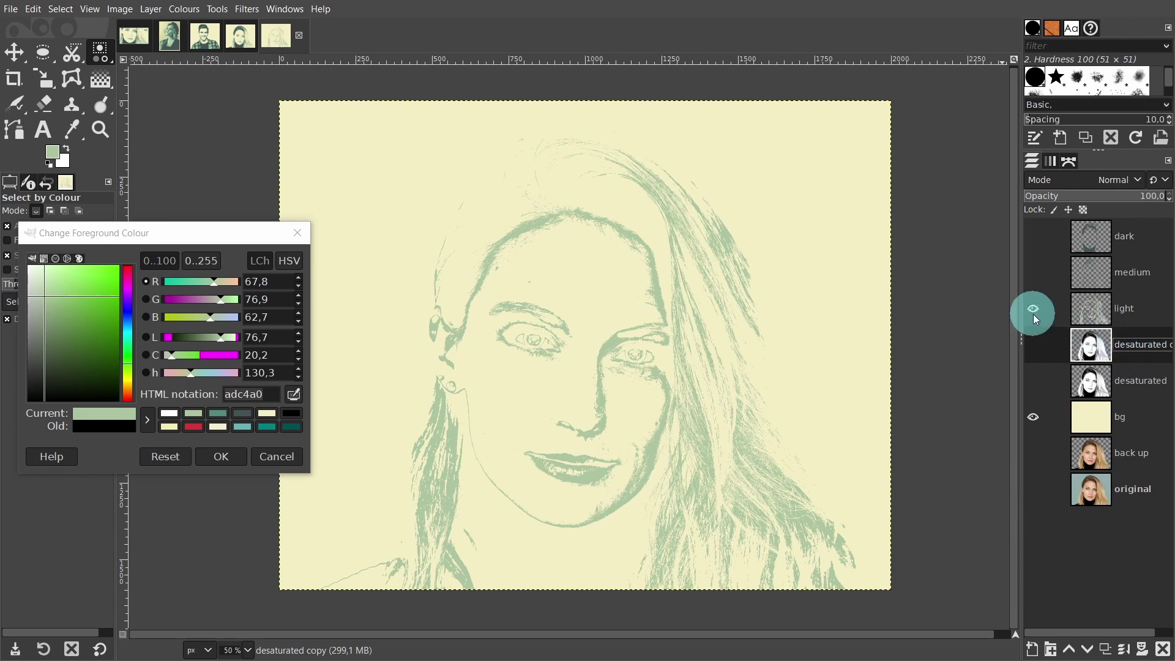
pyautogui.click(1036, 346)
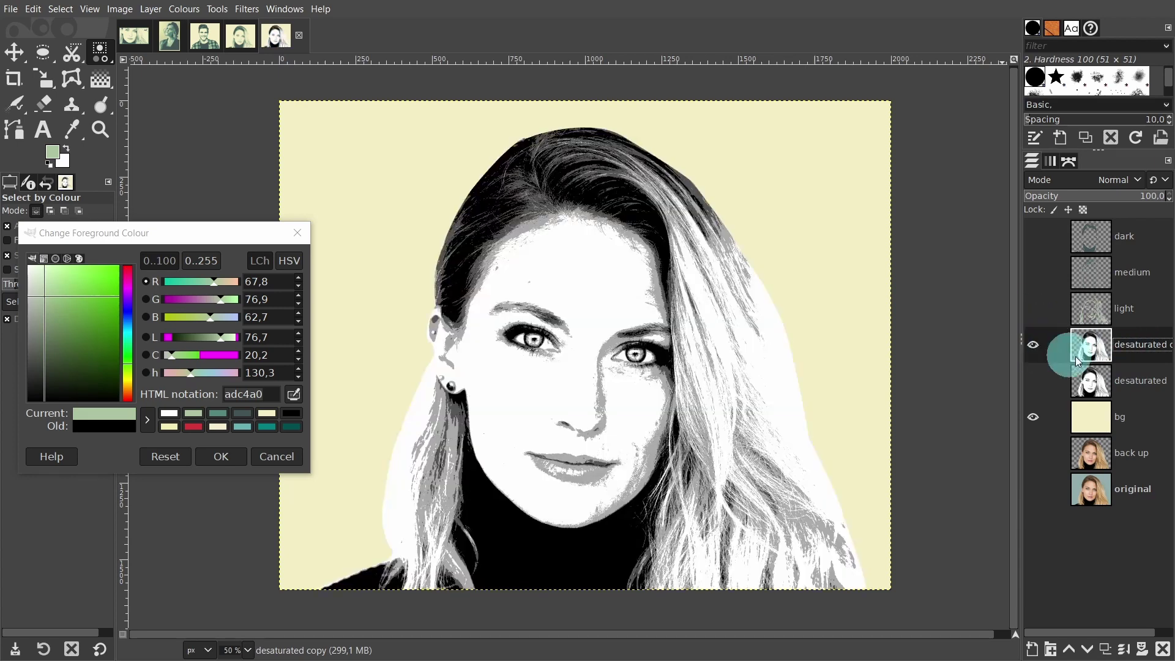
pyautogui.doubleClick(1136, 347)
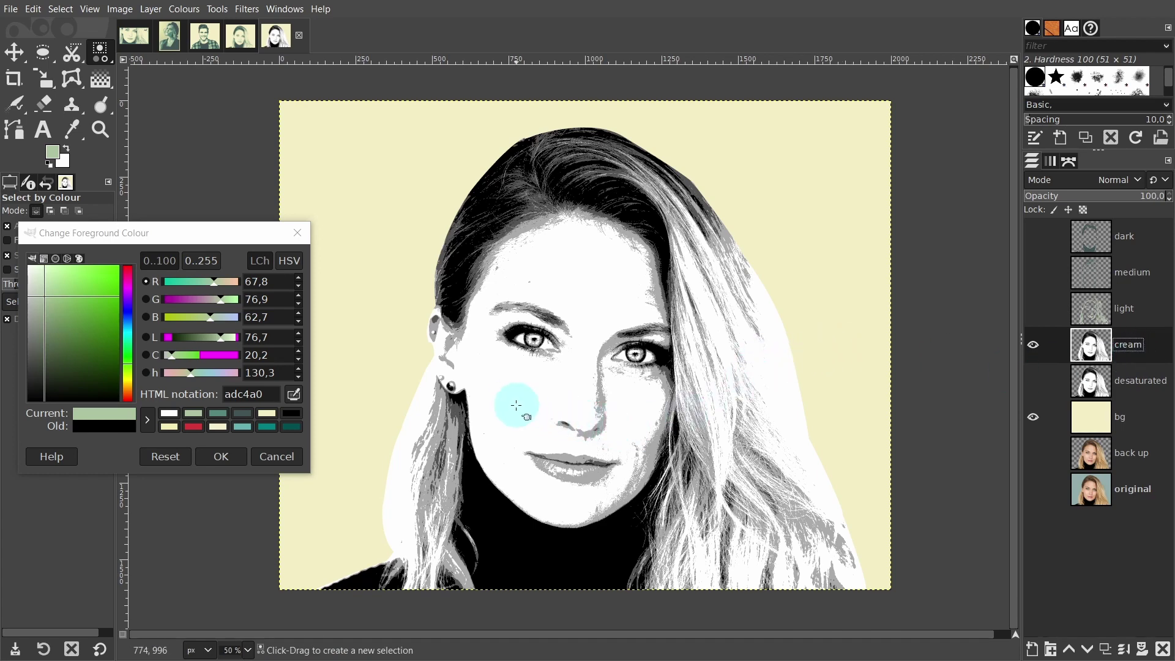
pyautogui.moveTo(507, 398); pyautogui.dragTo(255, 434)
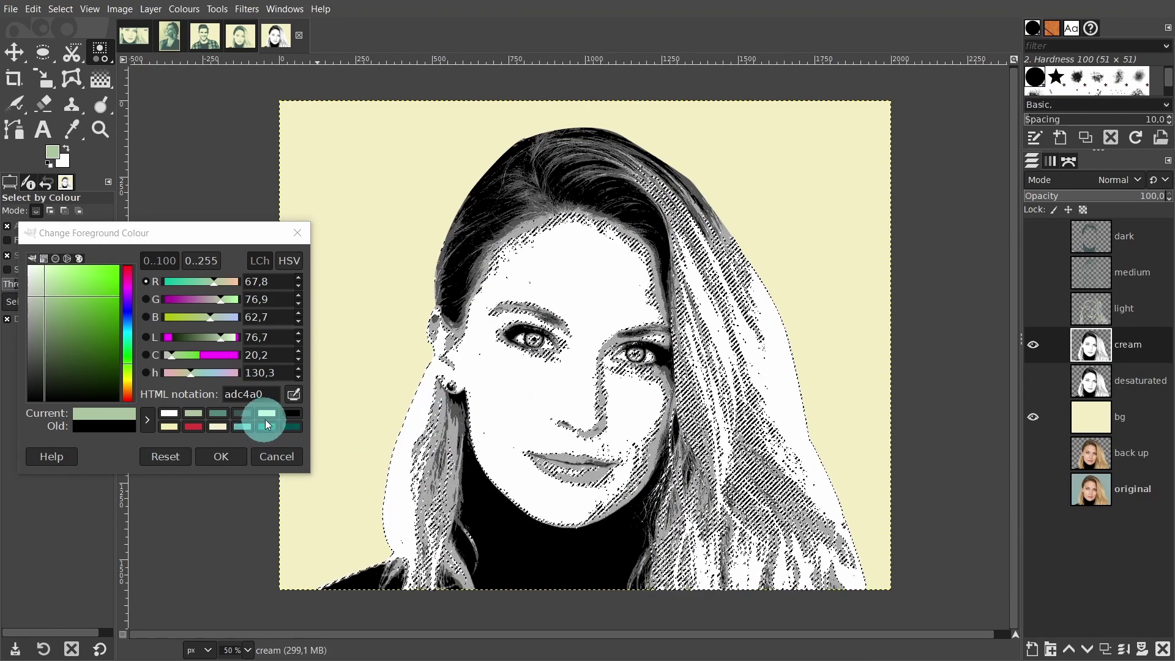
pyautogui.click(265, 414)
pyautogui.doubleClick(256, 395)
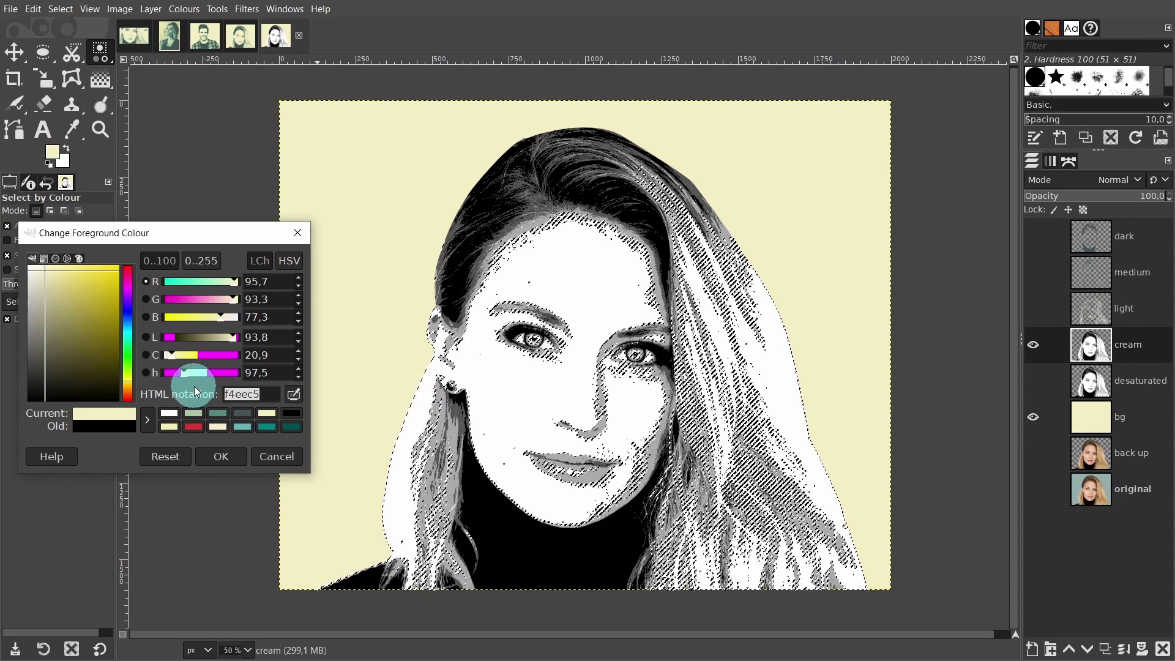
pyautogui.moveTo(121, 415); pyautogui.dragTo(467, 221)
# Step: Invert, clear outside the cream areas, deselect, and briefly toggle bg to check the result
pyautogui.rightClick(472, 219)
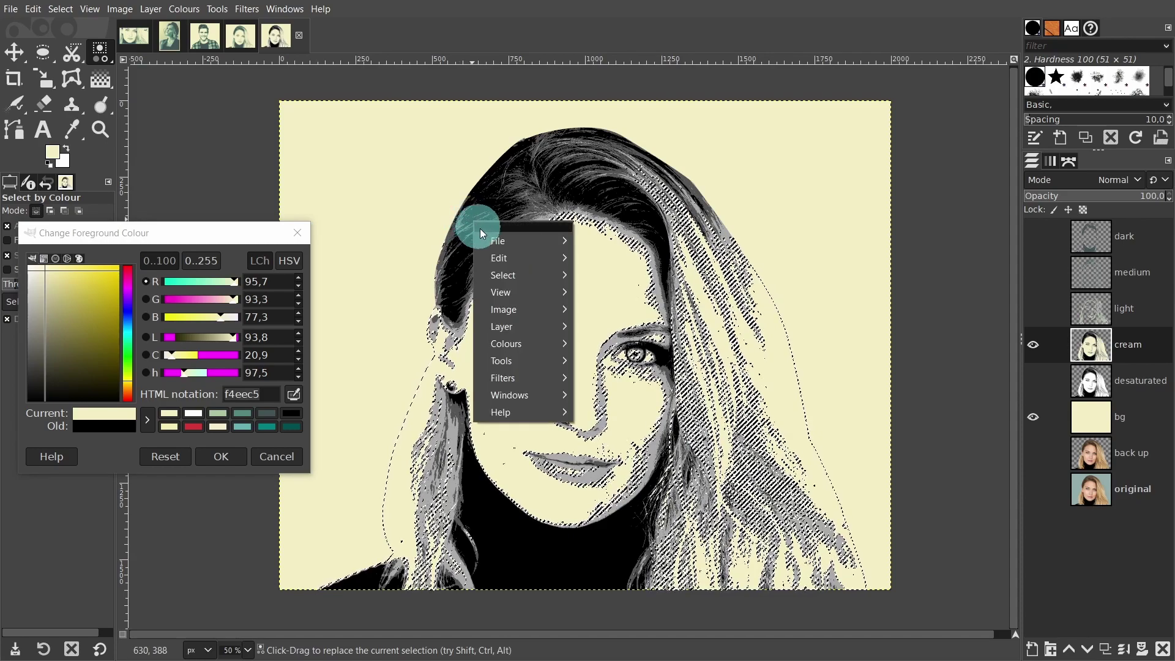
pyautogui.moveTo(551, 275)
pyautogui.click(611, 324)
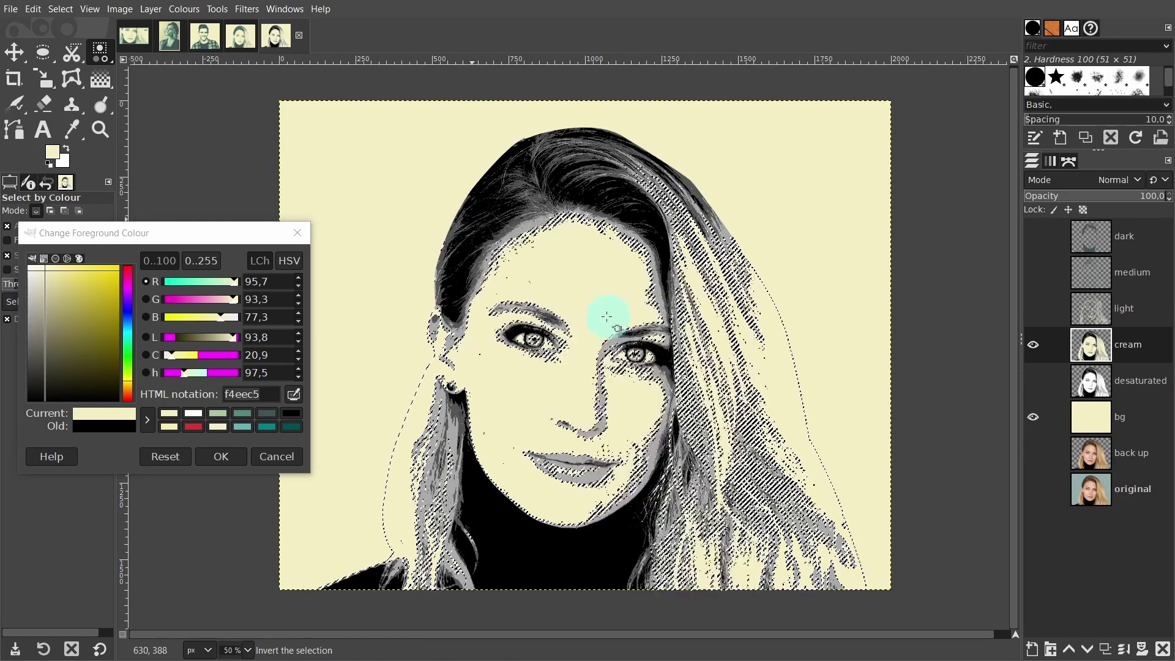
pyautogui.rightClick(509, 267)
pyautogui.moveTo(525, 304)
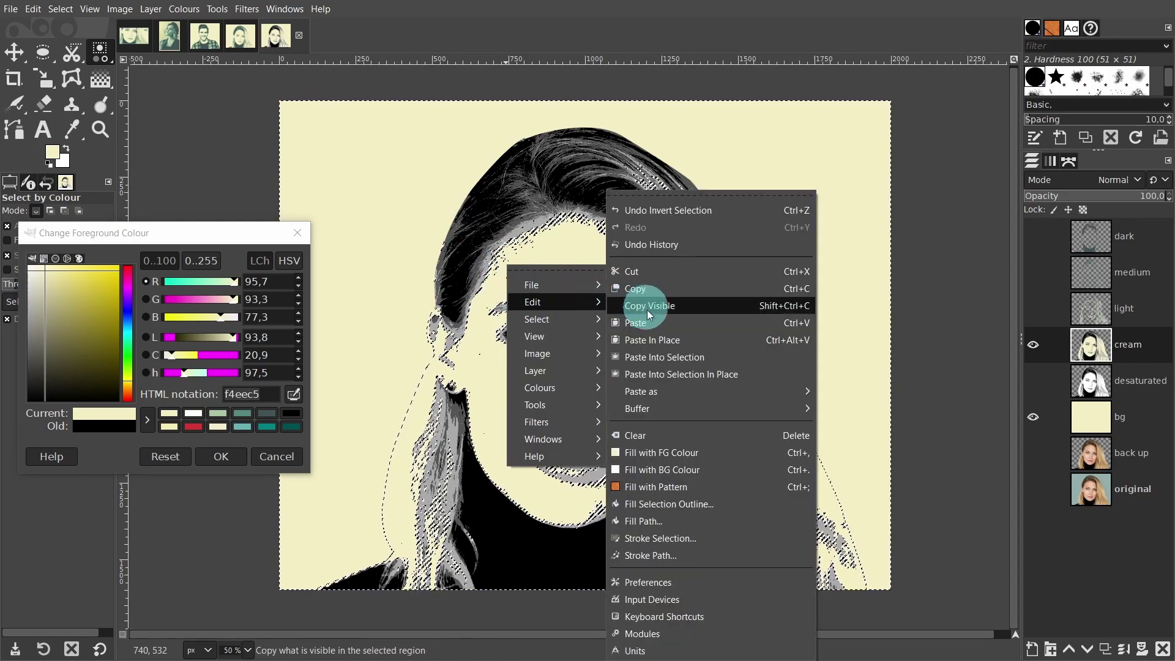
pyautogui.click(675, 432)
pyautogui.rightClick(495, 286)
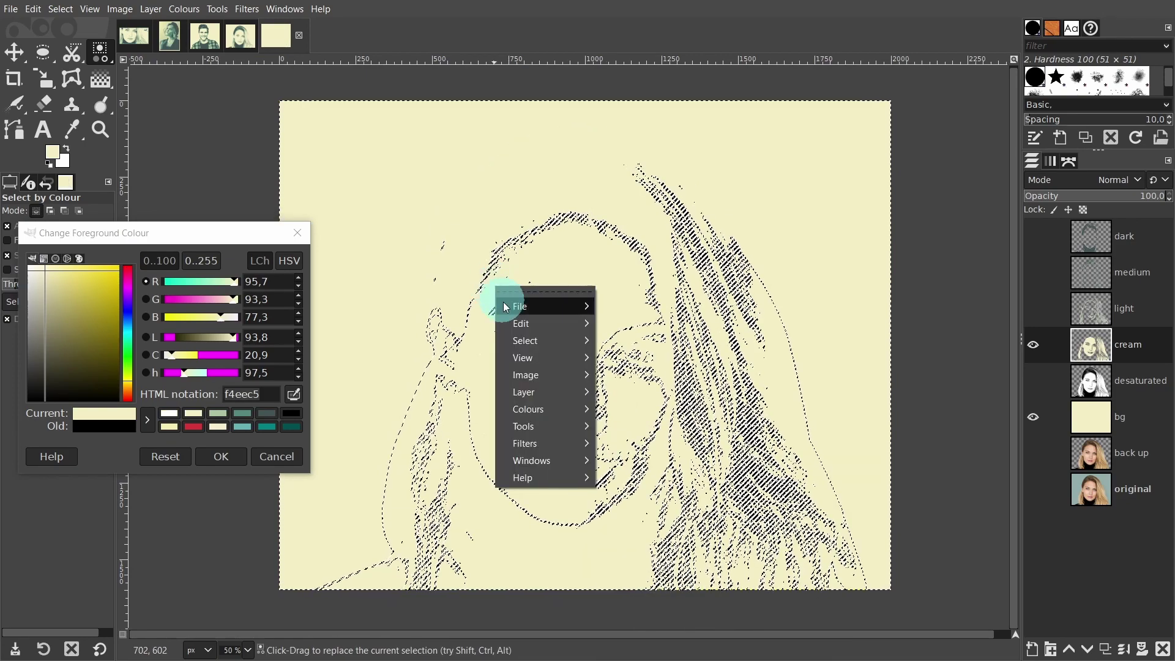
pyautogui.moveTo(589, 350)
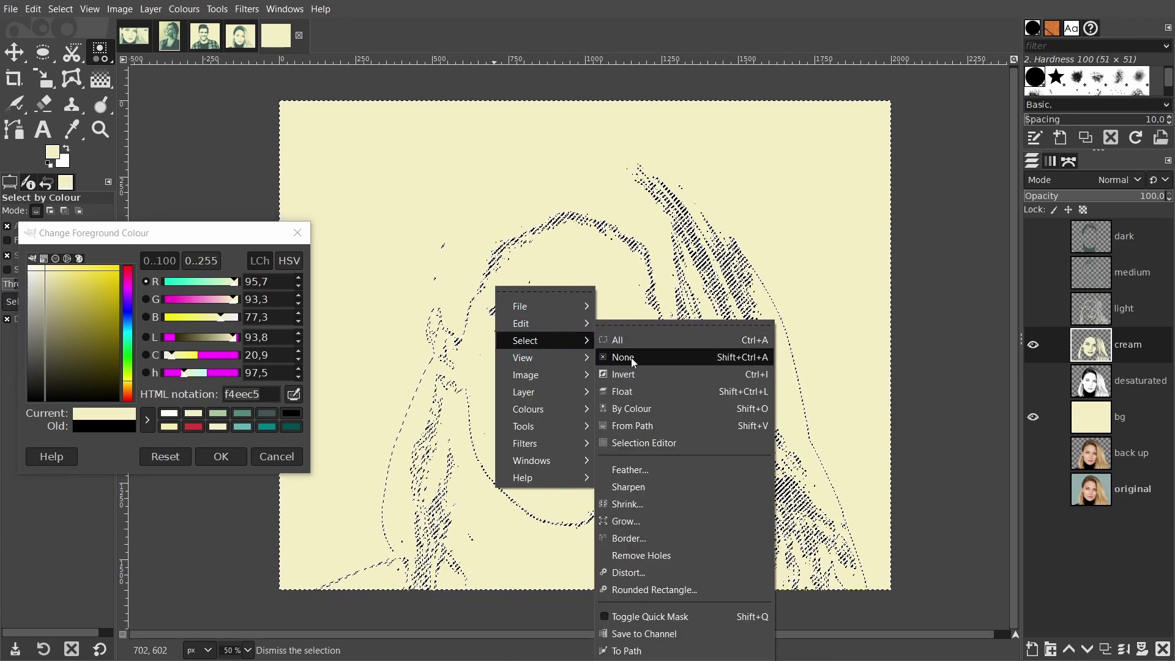
pyautogui.click(673, 359)
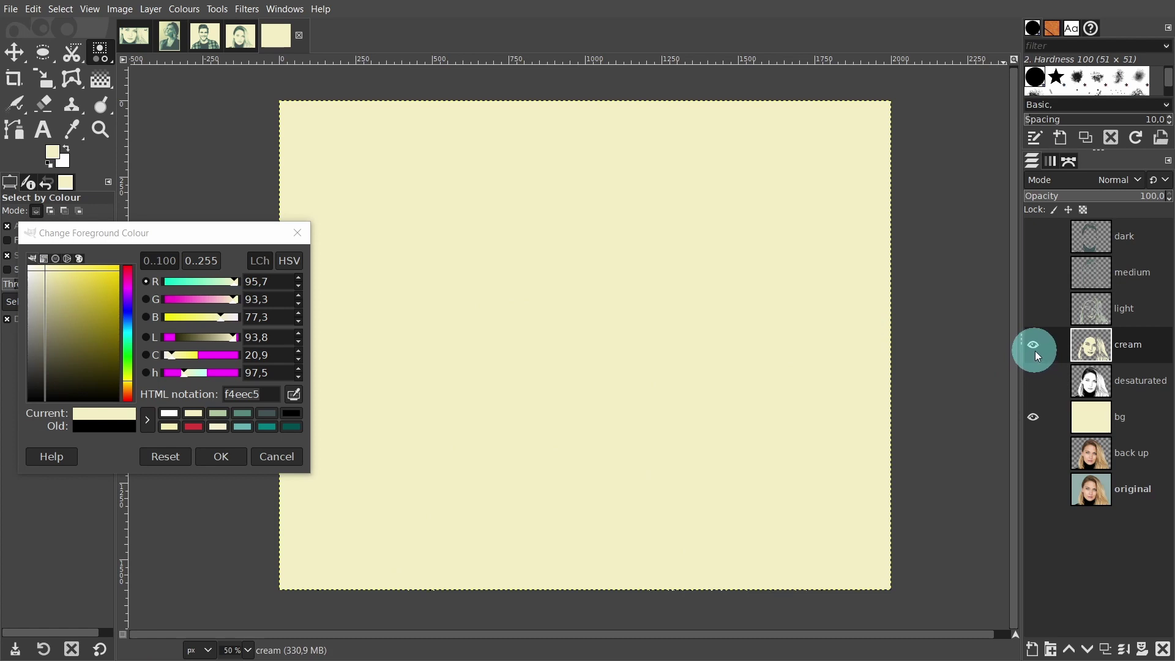
pyautogui.click(1034, 417)
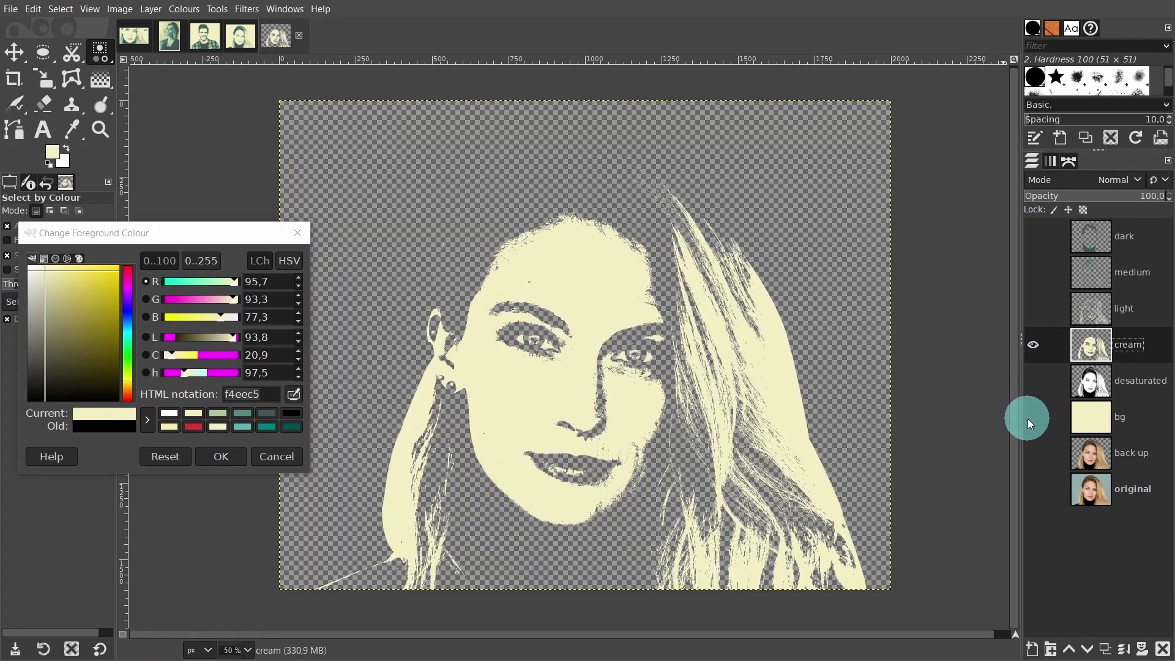
pyautogui.click(1034, 417)
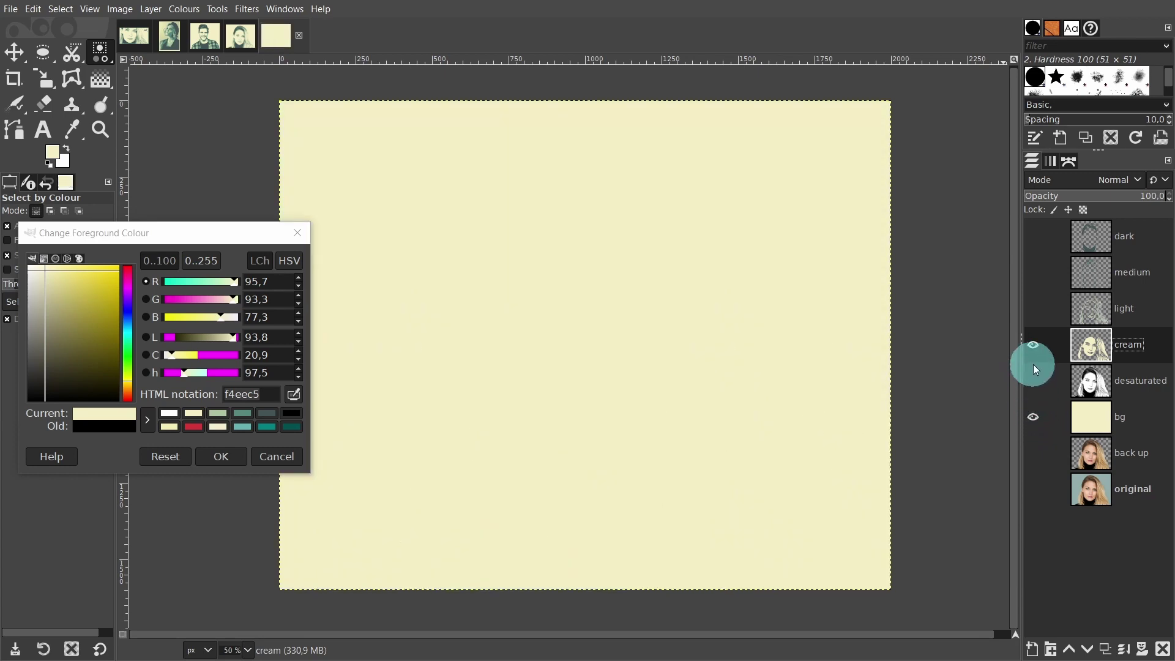
# Step: Make the dark, medium and light tone layers visible above the cream layer
pyautogui.click(1034, 236)
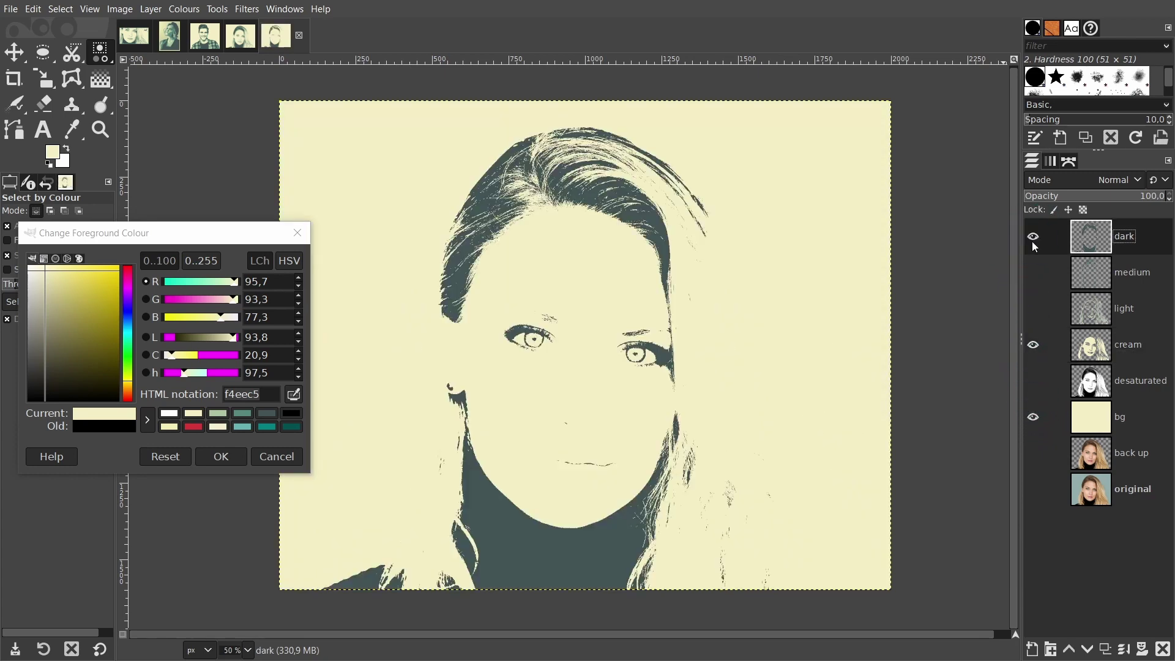
pyautogui.click(1033, 272)
pyautogui.click(1037, 314)
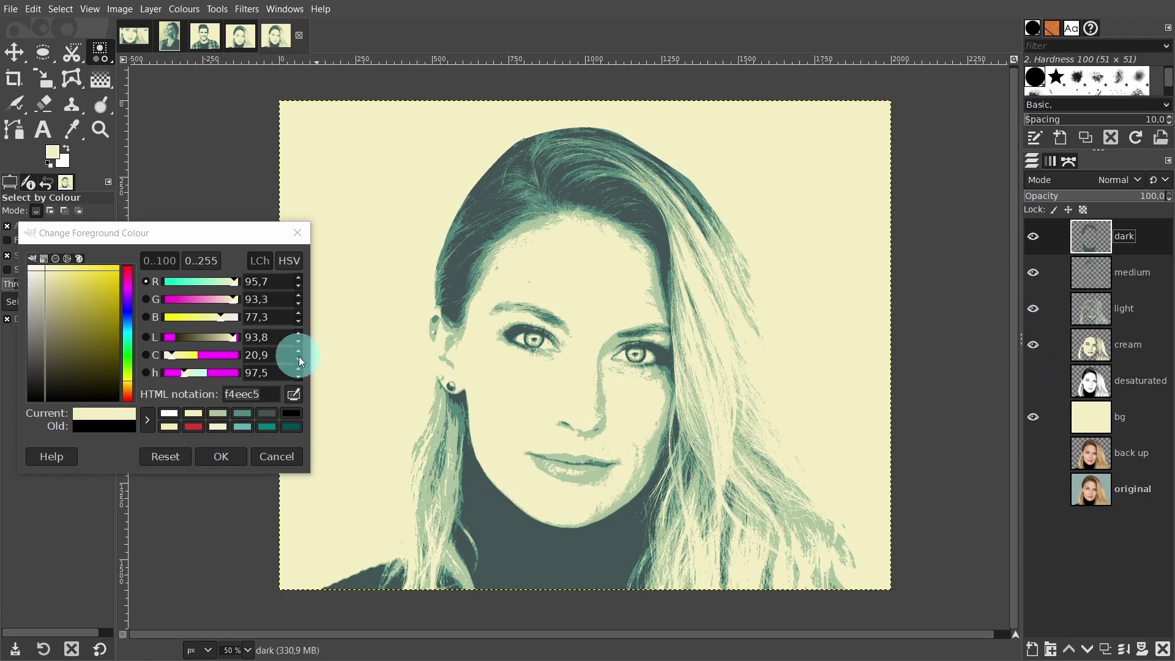
# Step: Close the Change Foreground Colour dialog and view the portrait at 100% zoom
pyautogui.click(296, 233)
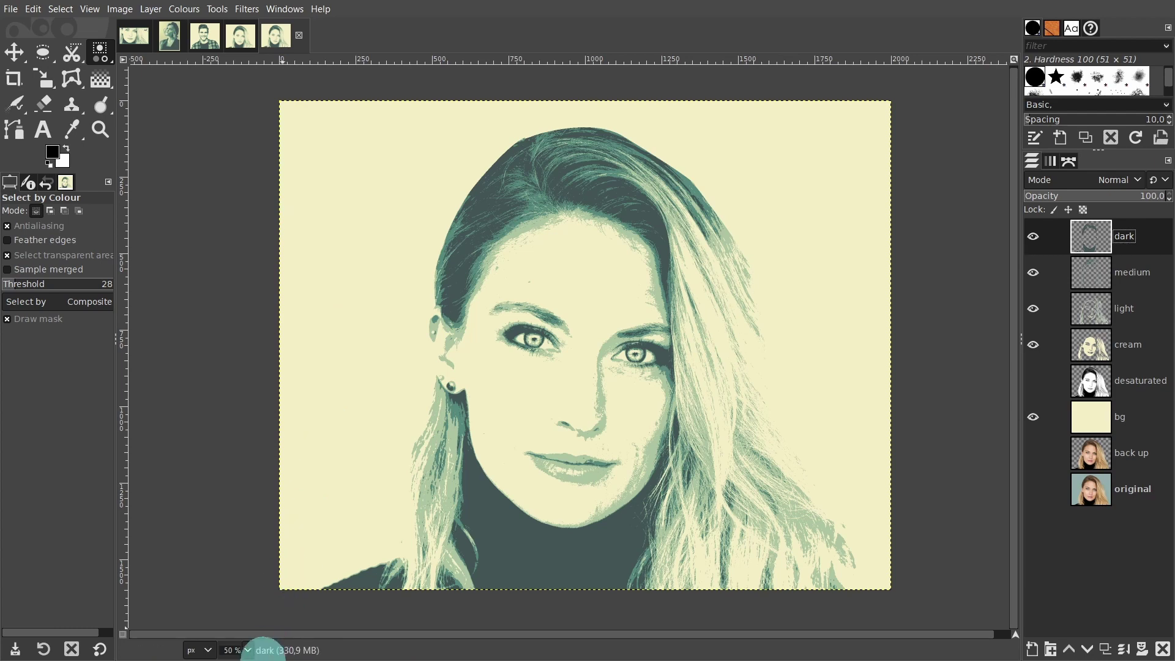
pyautogui.click(249, 652)
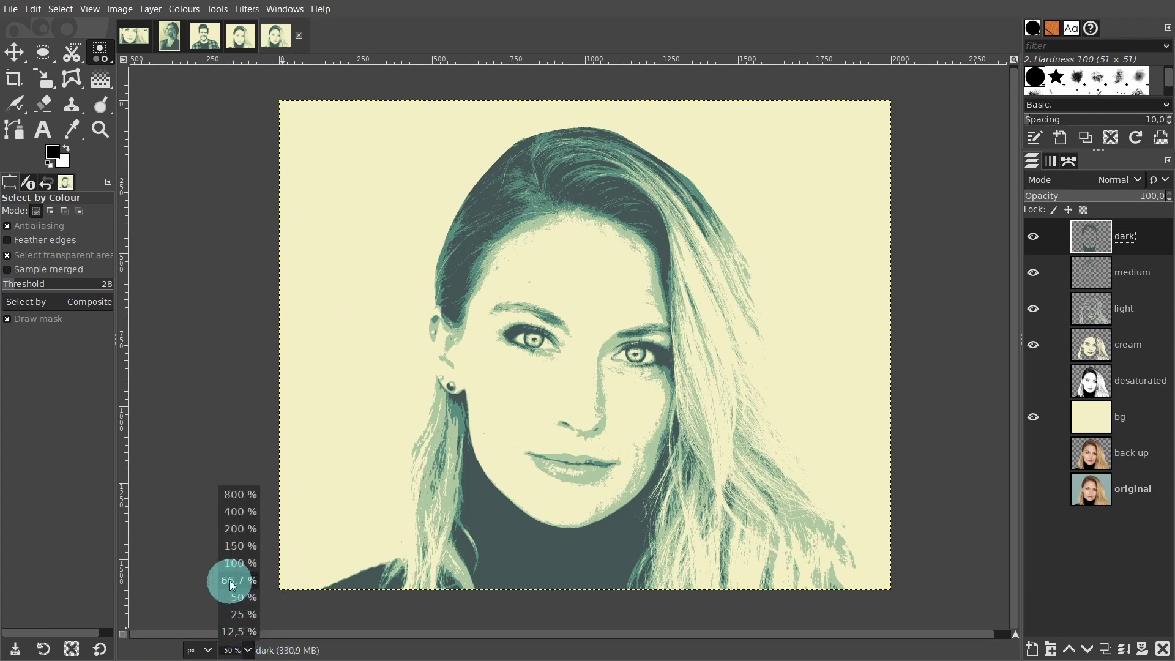
pyautogui.click(230, 563)
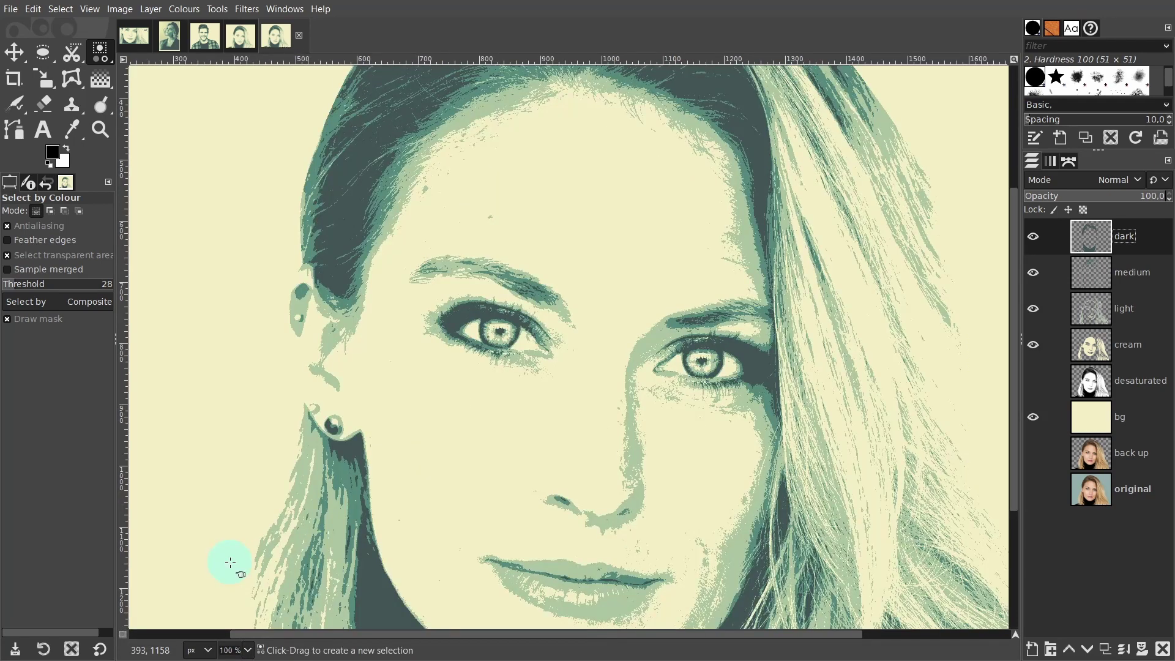